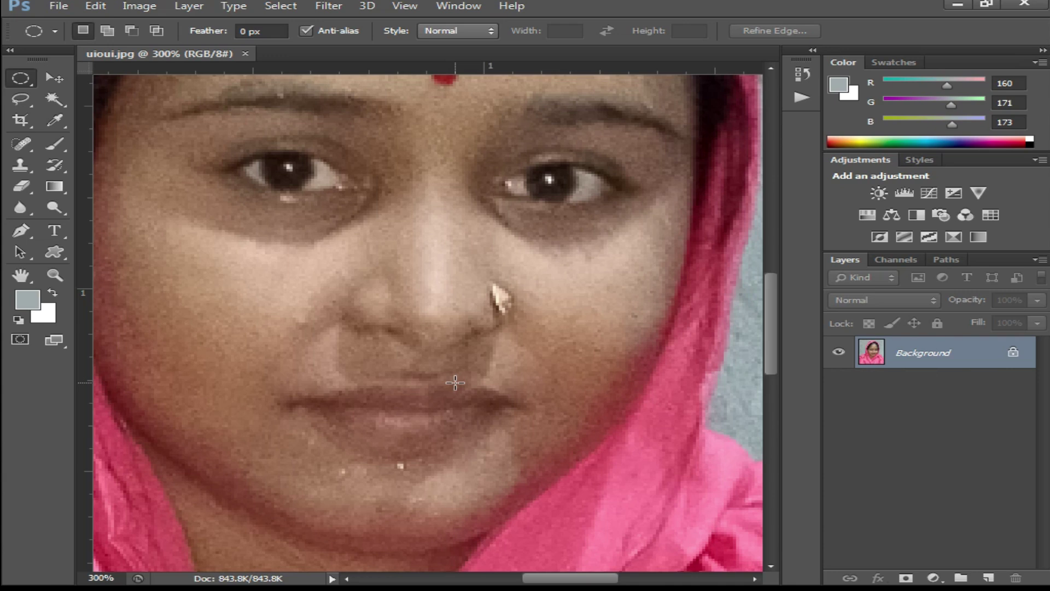
Switch to Firefox and open the bookmarked Free Online AI Image Enlarger page on photoaid.com
alt+click(475, 337)
alt+click(475, 336)
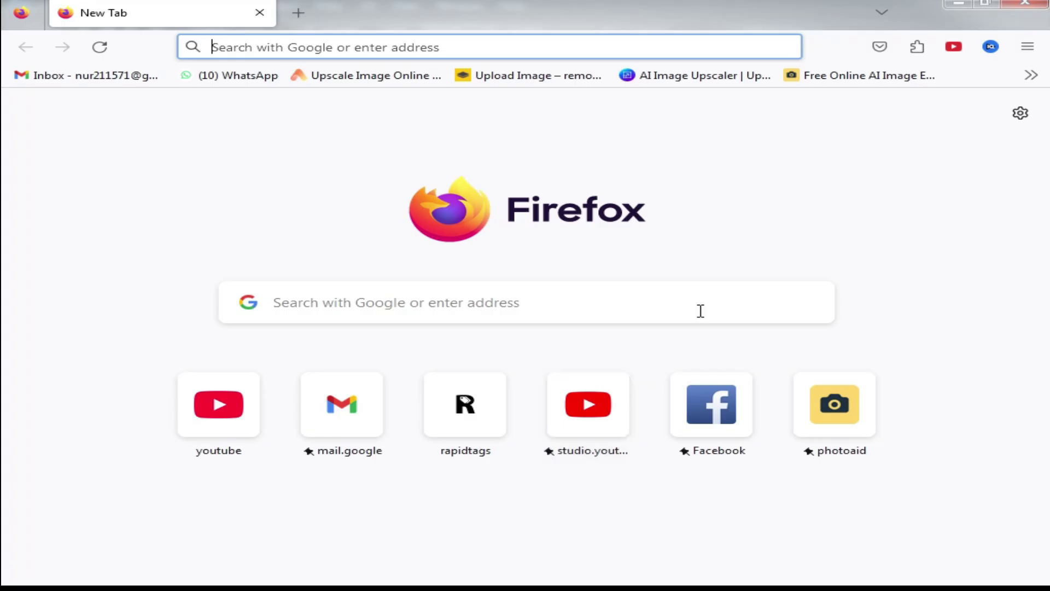
click(843, 78)
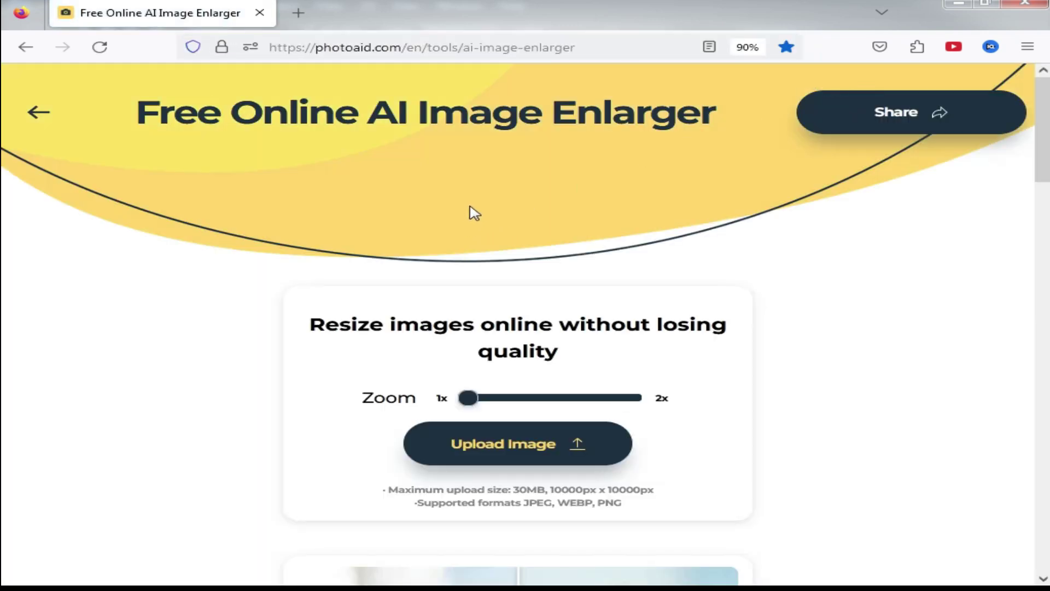
Upload the uioui JPEG image from the Desktop to the image enlarger
scroll(574, 427, down, 5)
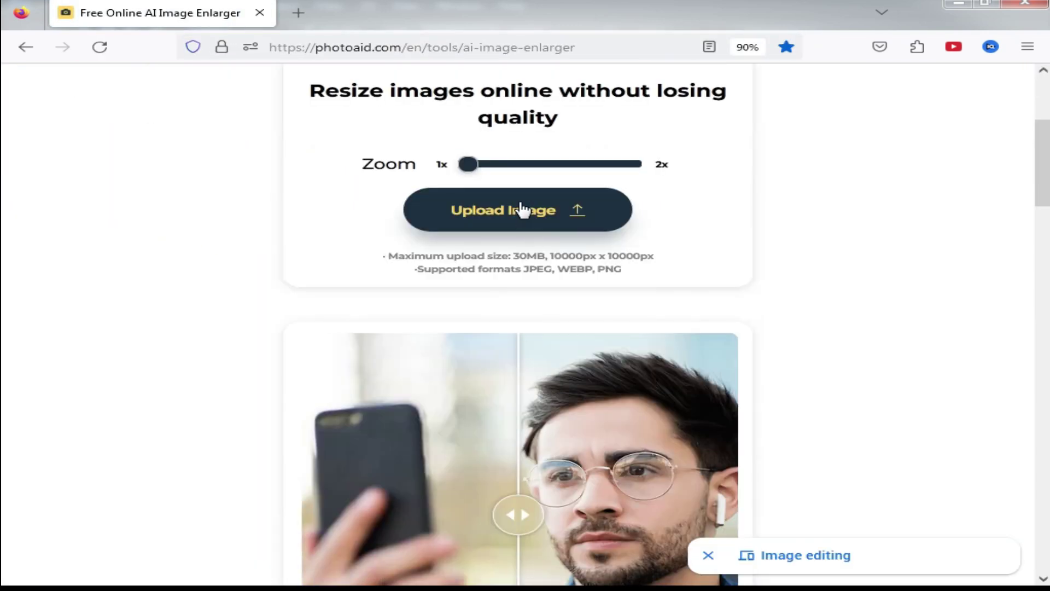
click(518, 208)
double_click(771, 327)
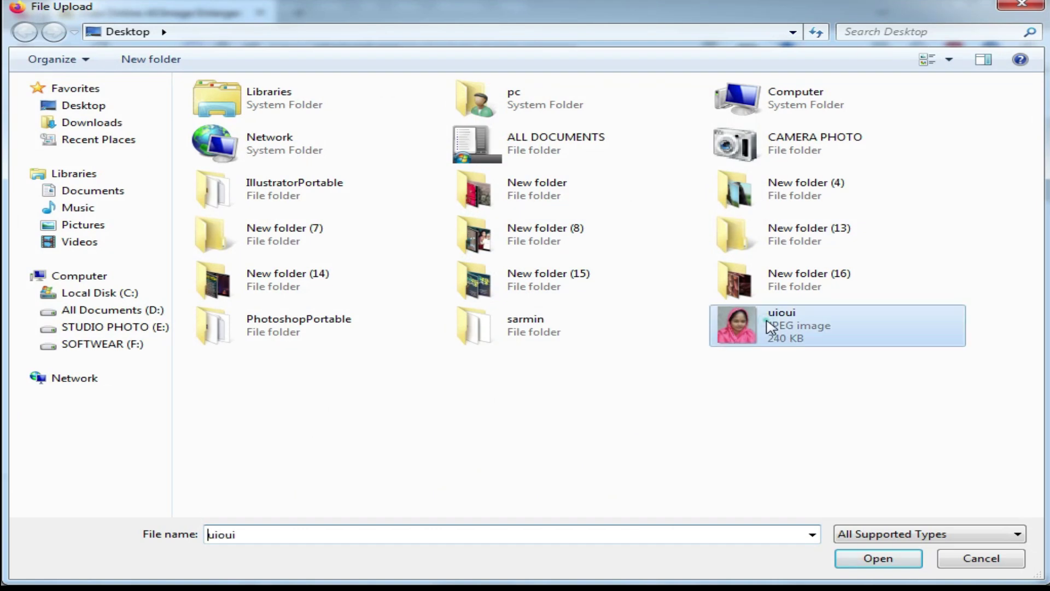
click(983, 333)
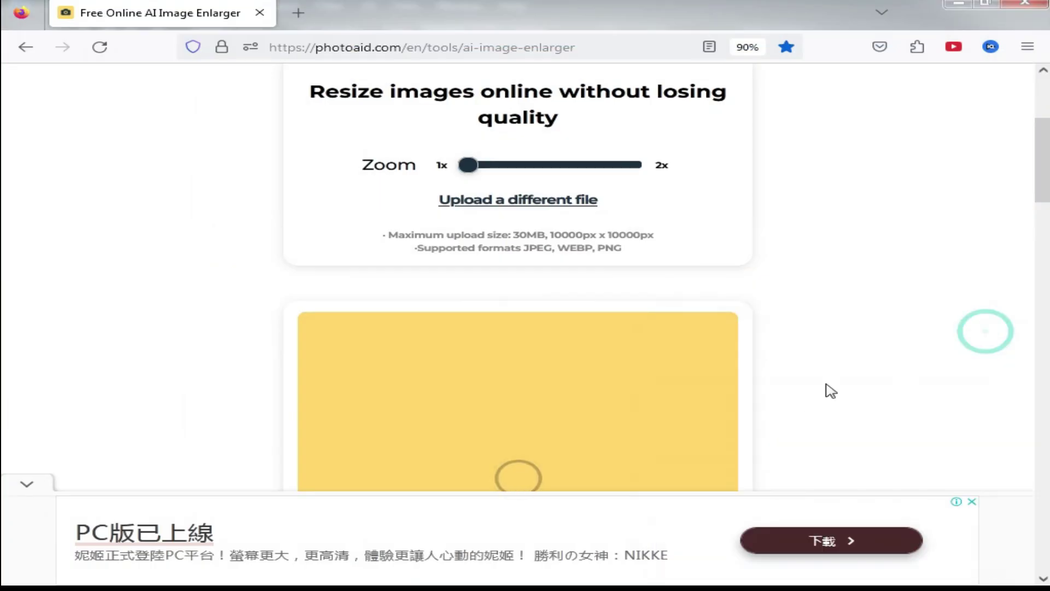
Compare the original and enlarged photo in the preview and download the enlarged image
scroll(409, 421, down, 2)
scroll(409, 421, down, 2)
click(28, 485)
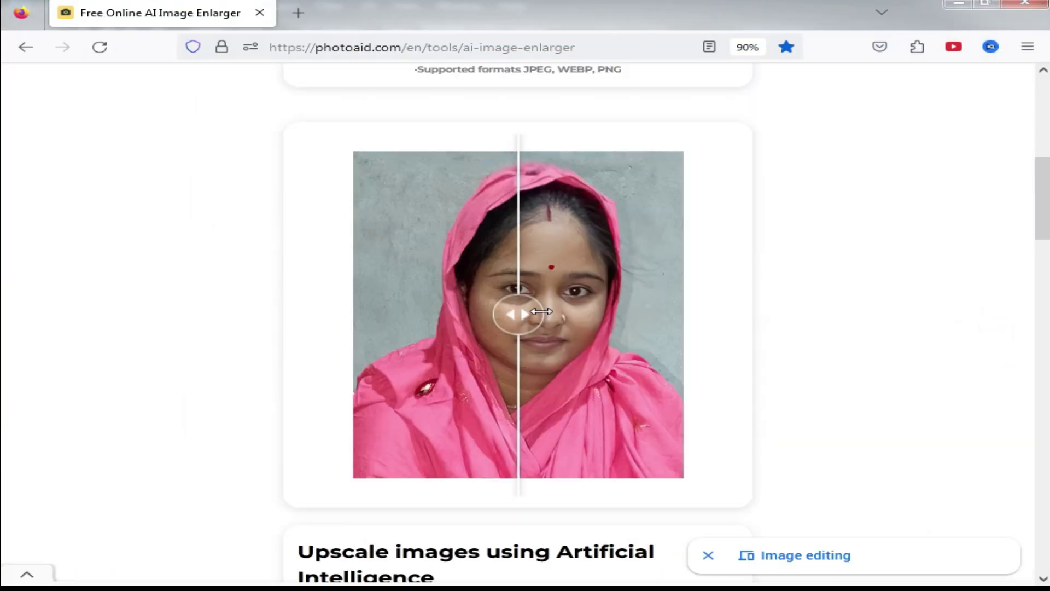
scroll(542, 312, up, 3)
scroll(520, 305, down, 3)
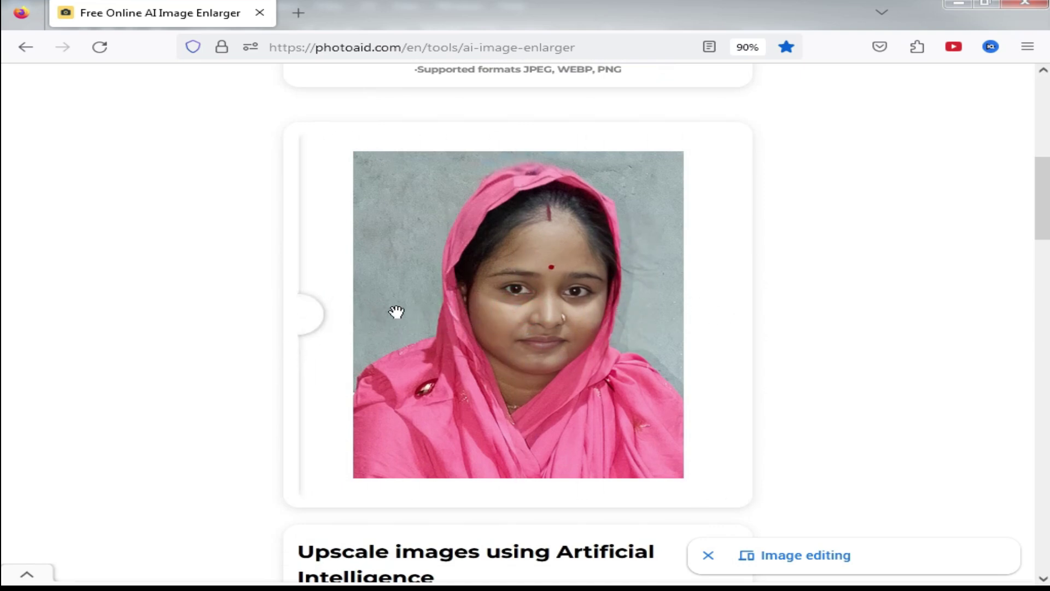
scroll(726, 289, up, 3)
click(514, 165)
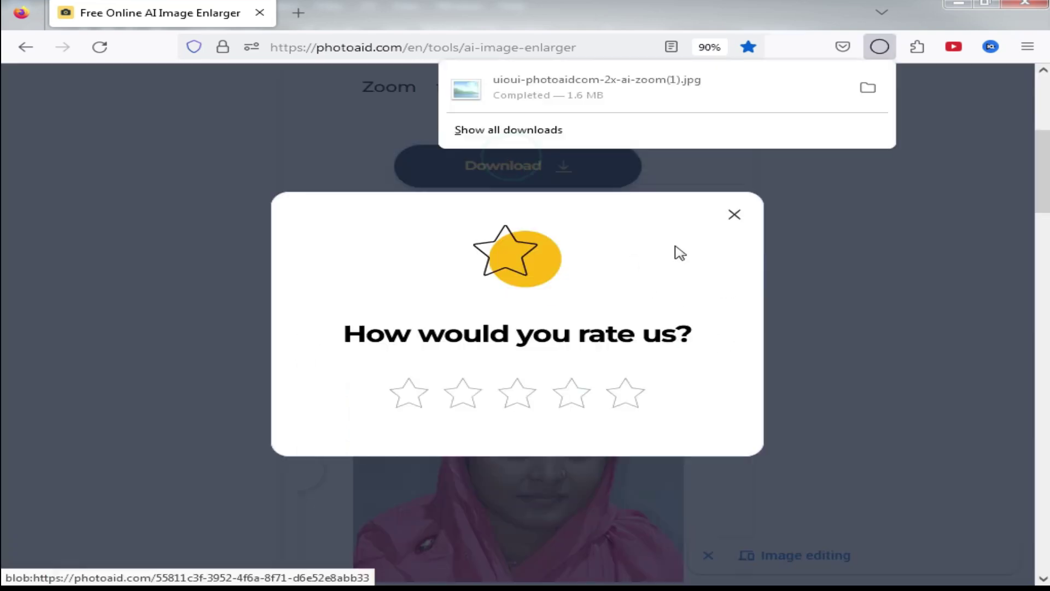
Open the downloaded uioui-photoaidcom-2x-ai-zoom(1).jpg in its own browser tab and save a copy to the Desktop
drag(522, 89, 367, 17)
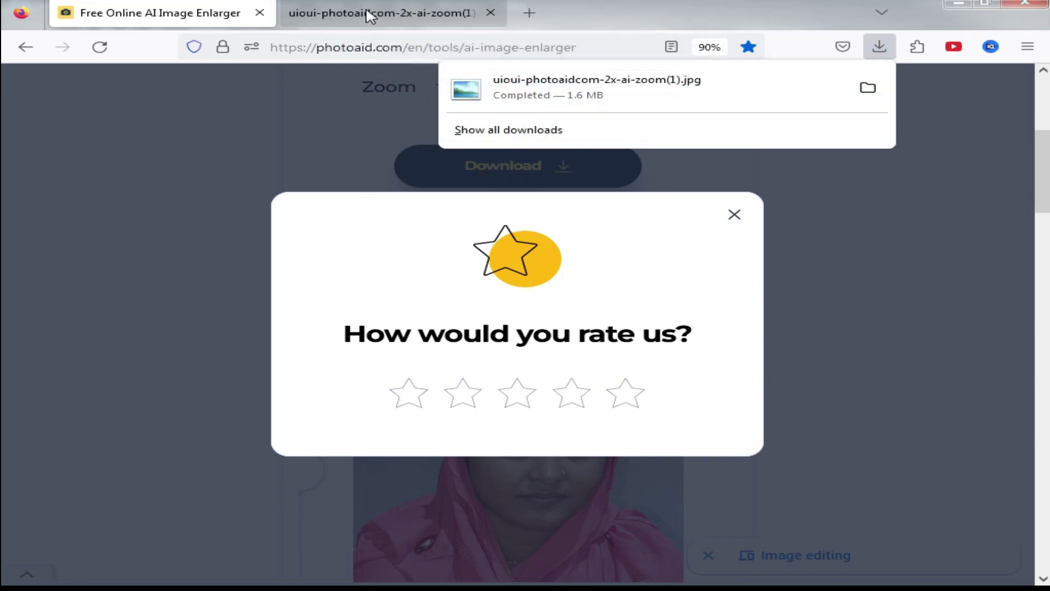
right_click(520, 247)
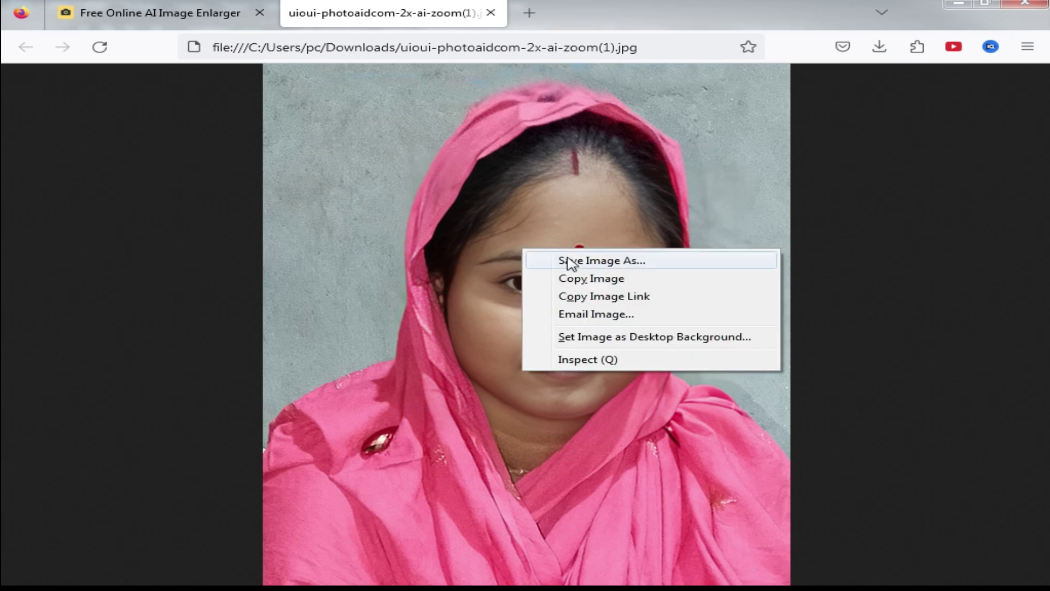
click(587, 268)
click(875, 563)
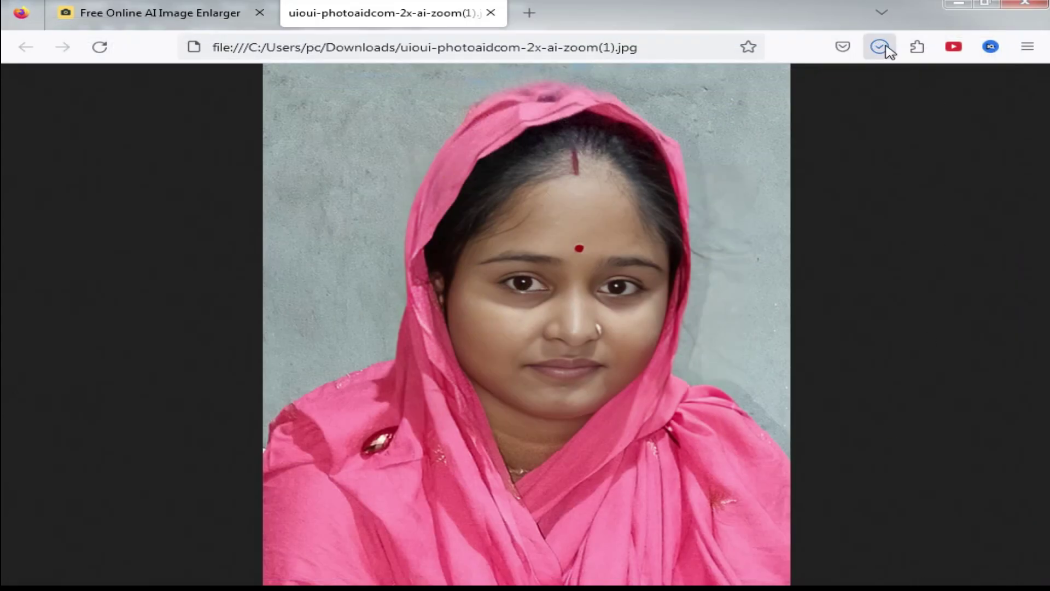
Switch to Photoshop, open uioui-photoaidcom-2x-ai-zoom(1).png from the Desktop, and place its window beside the original photo
click(880, 47)
drag(500, 103, 668, 457)
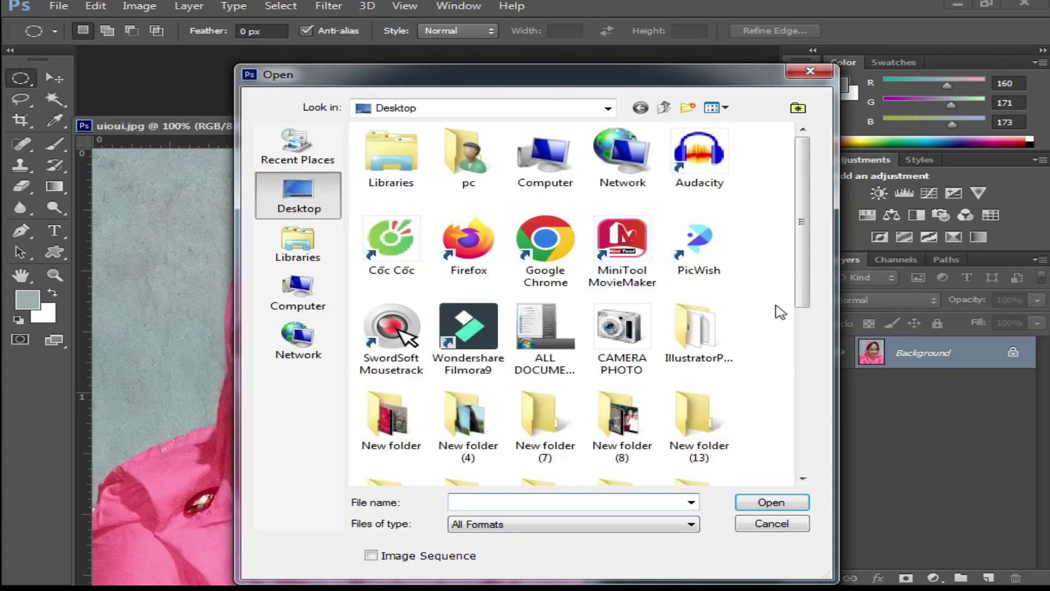
scroll(781, 313, down, 5)
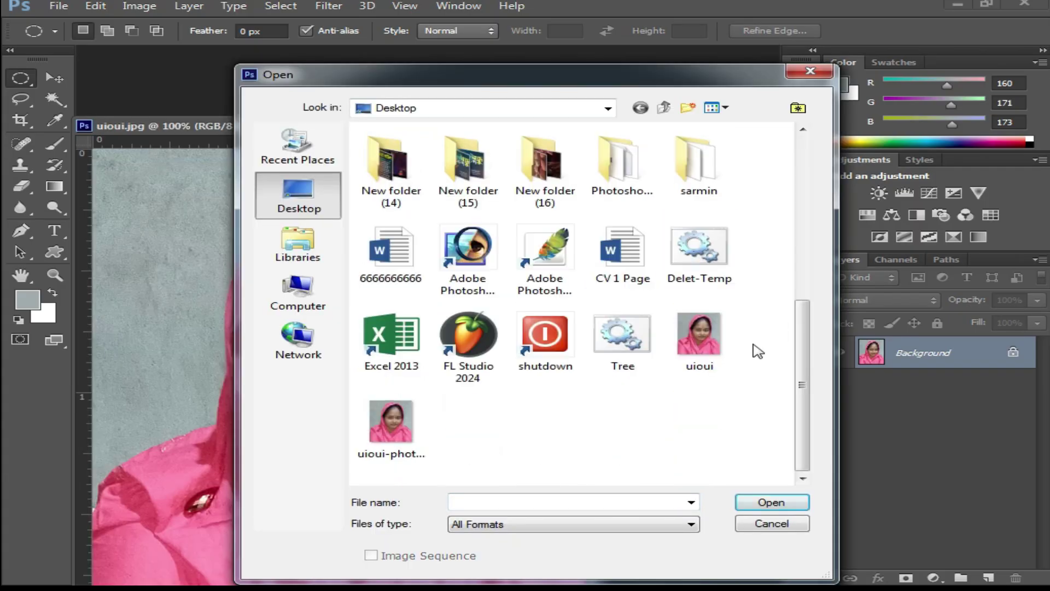
double_click(405, 458)
drag(398, 143, 523, 91)
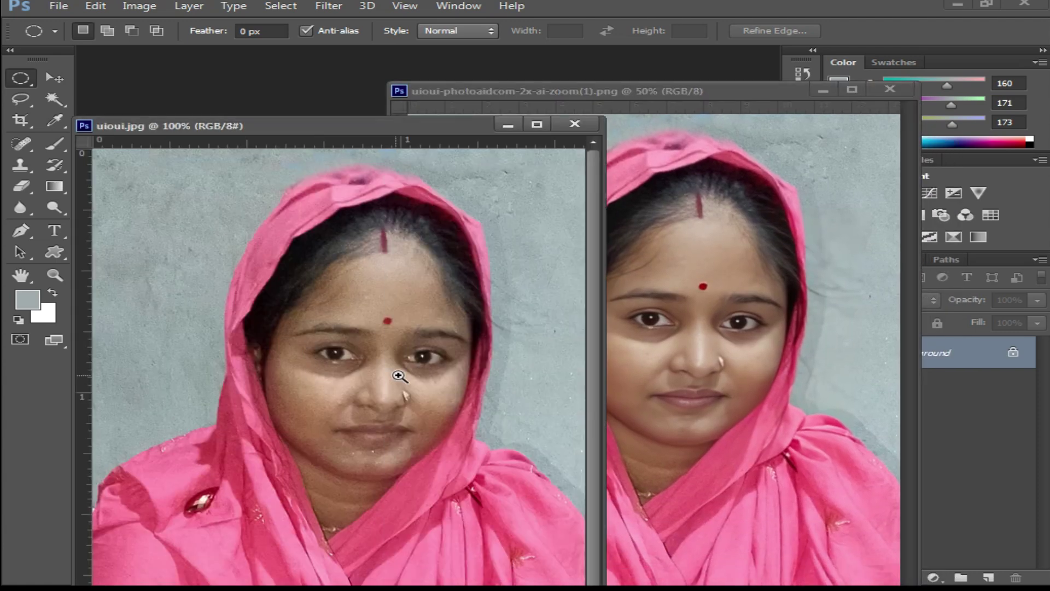
Compare the facial detail in the original uioui.jpg with the enlarged photo at close range
ctrl+click(398, 375)
ctrl+click(392, 378)
ctrl+click(384, 379)
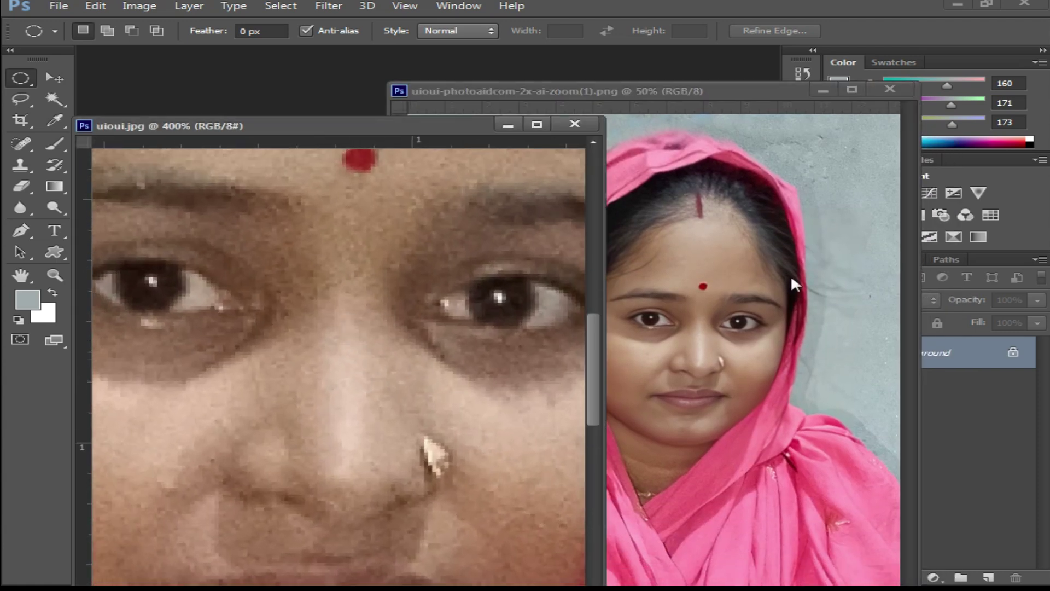
click(792, 279)
ctrl+click(712, 364)
ctrl+click(713, 381)
ctrl+click(713, 389)
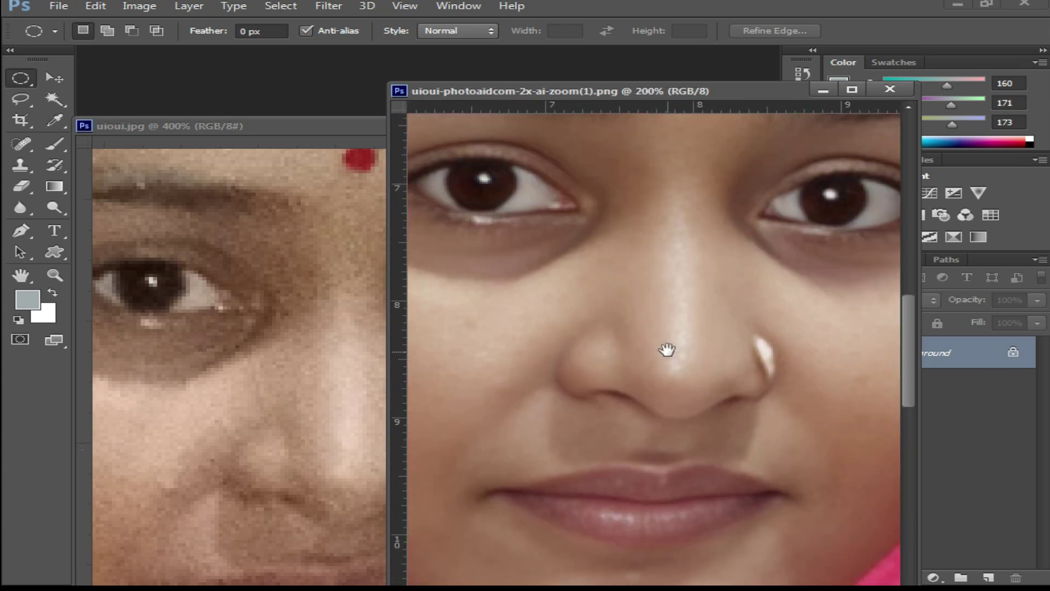
Close the original uioui.jpg and dock the enlarged photo's floating window as a document tab
click(300, 141)
click(573, 124)
drag(720, 89, 440, 53)
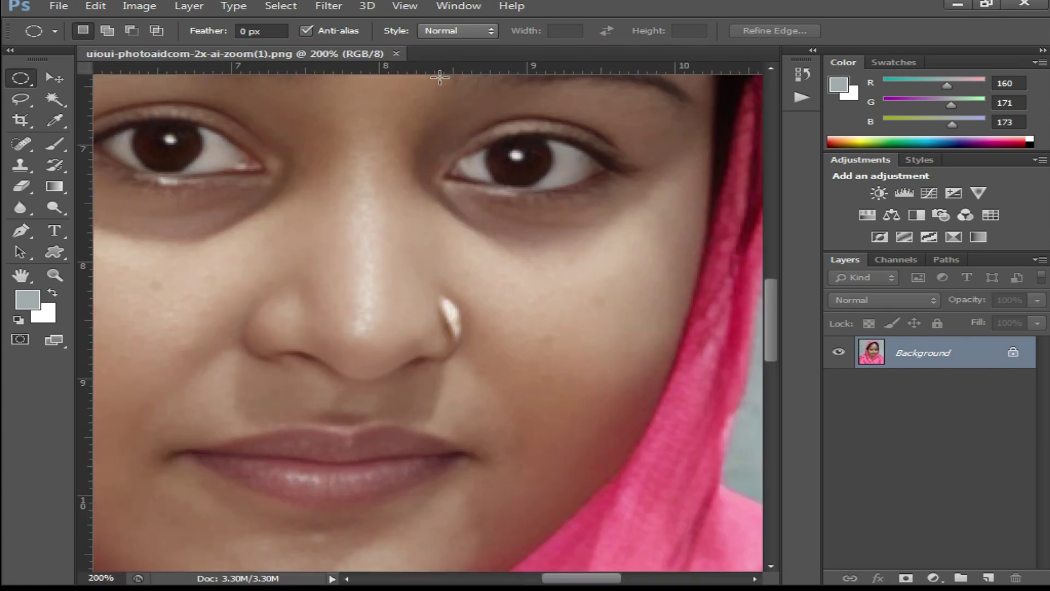
Brighten the enlarged photo with Curves, raising the RGB curve to output 136 at input 113
alt+click(432, 323)
alt+click(402, 327)
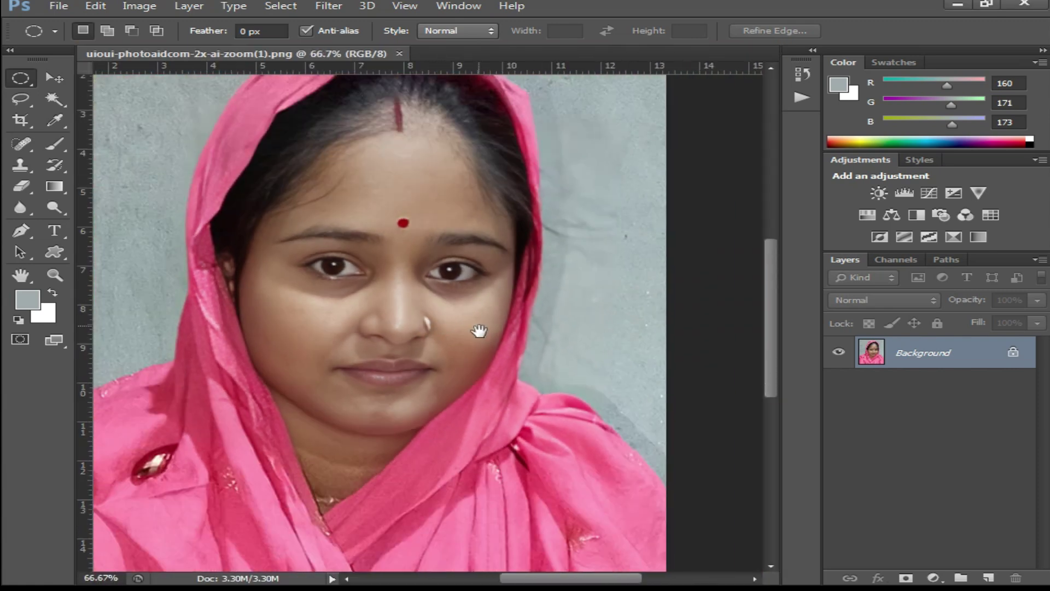
drag(399, 320, 492, 316)
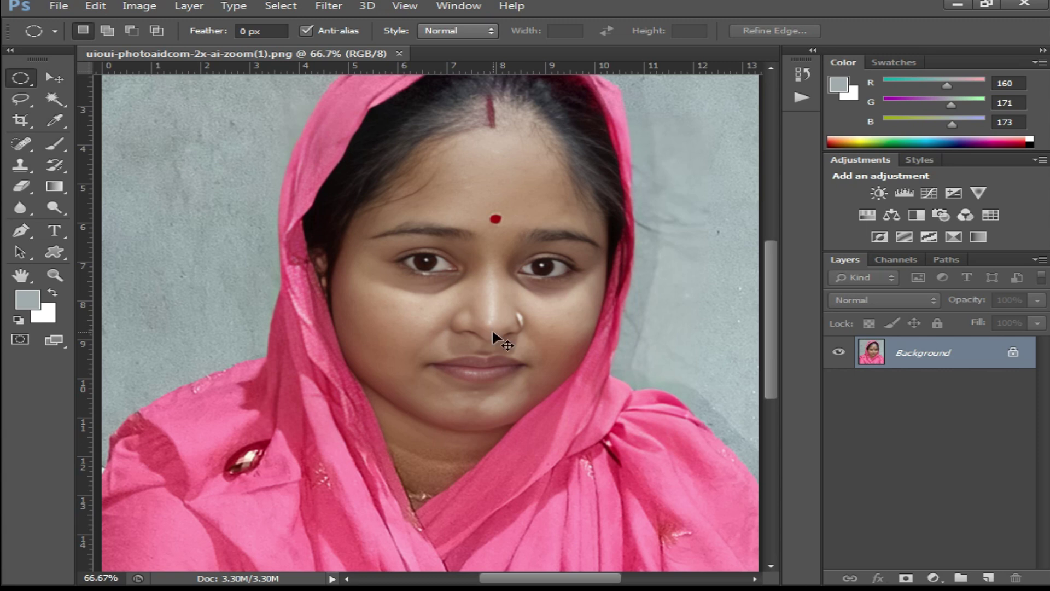
key(ctrl+m)
drag(764, 294, 745, 291)
click(964, 155)
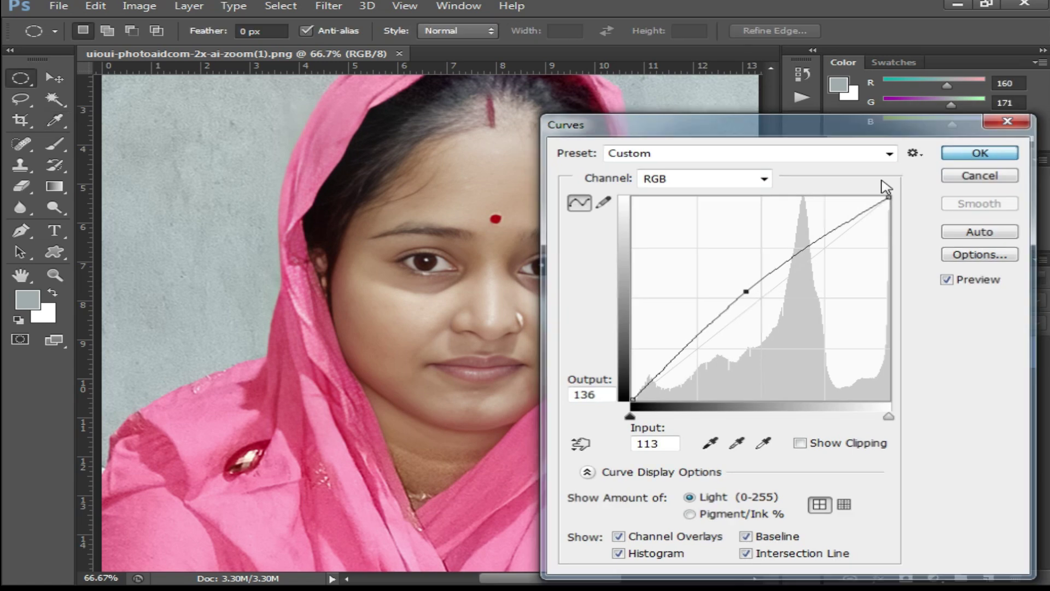
Check the brightened face up close and duplicate the Background layer
ctrl+click(530, 308)
ctrl+click(529, 309)
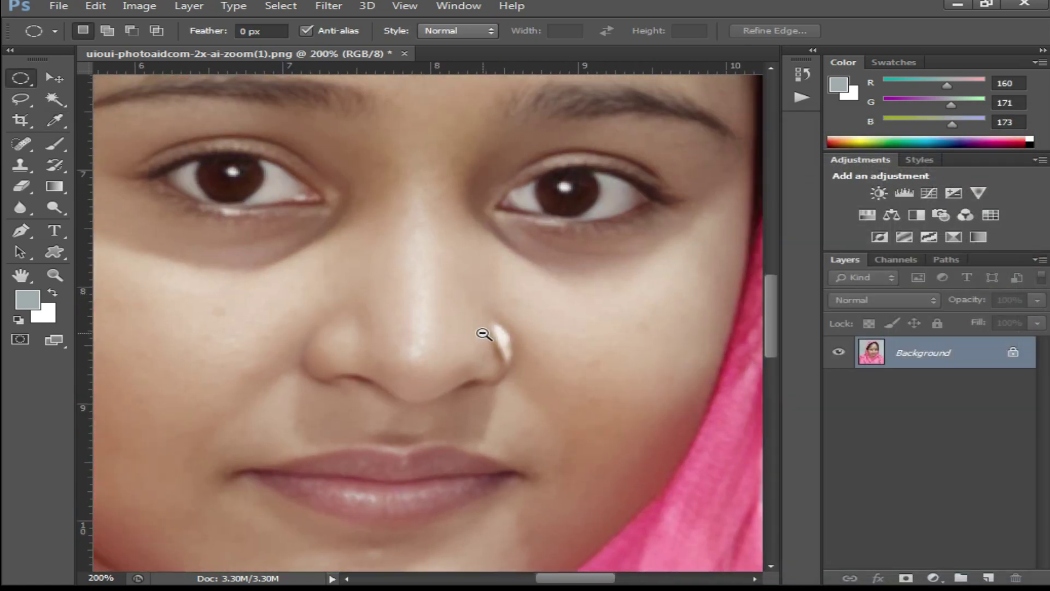
alt+click(485, 335)
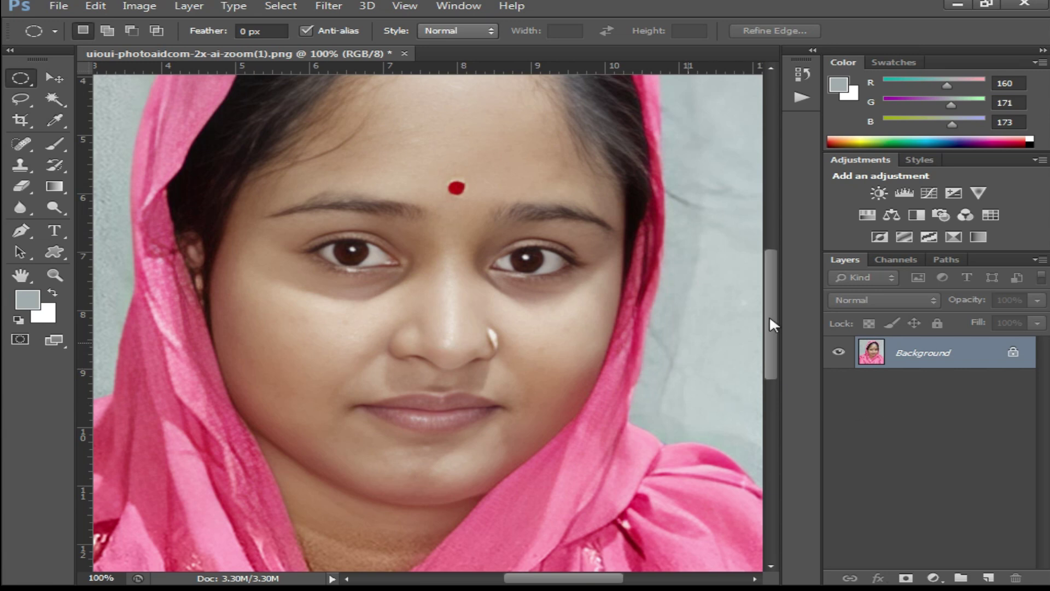
click(812, 52)
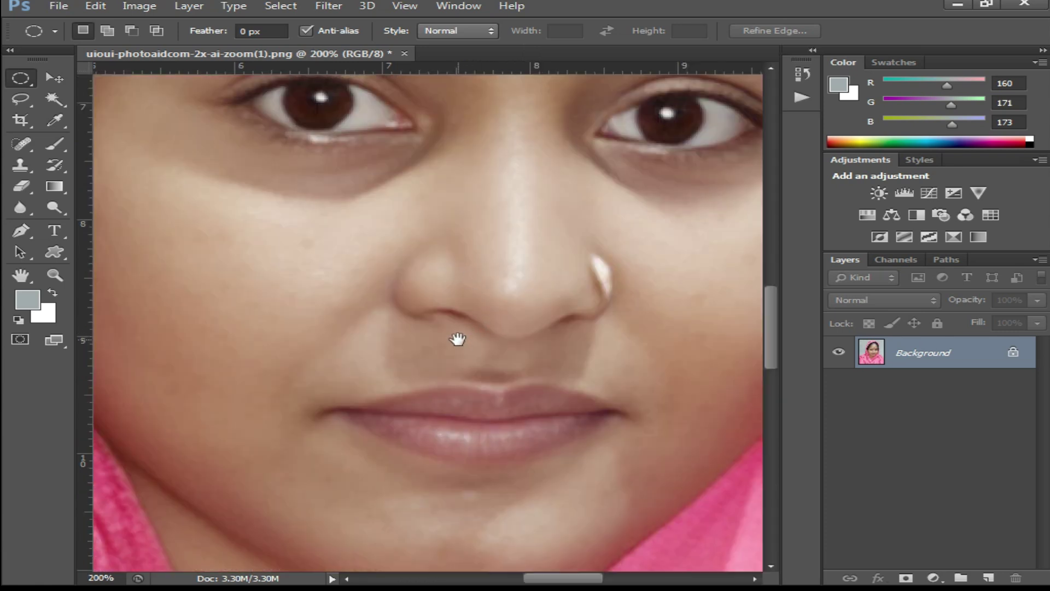
scroll(459, 340, down, 1)
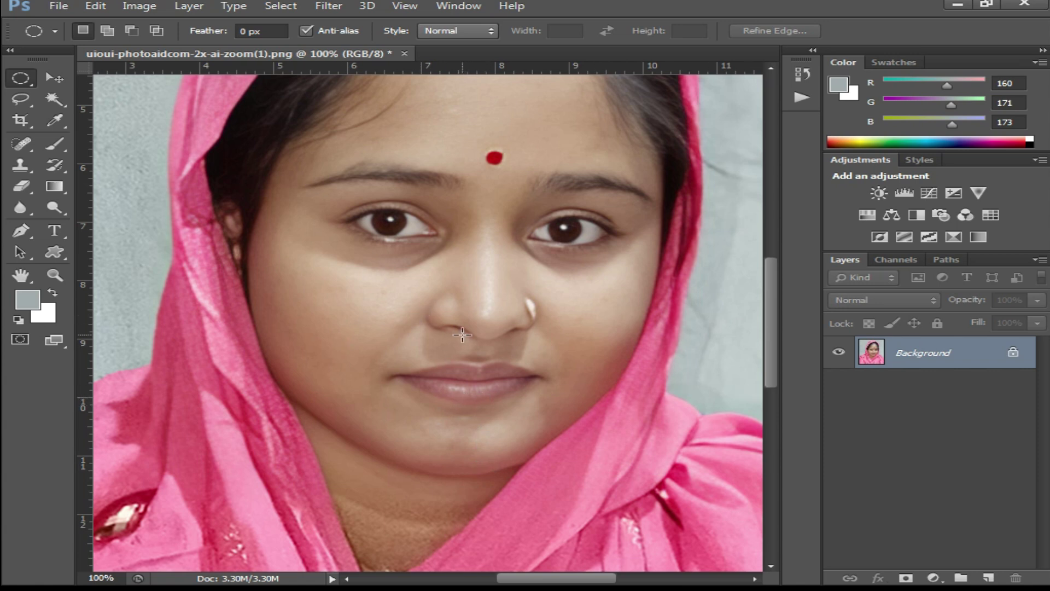
key(ctrl+j)
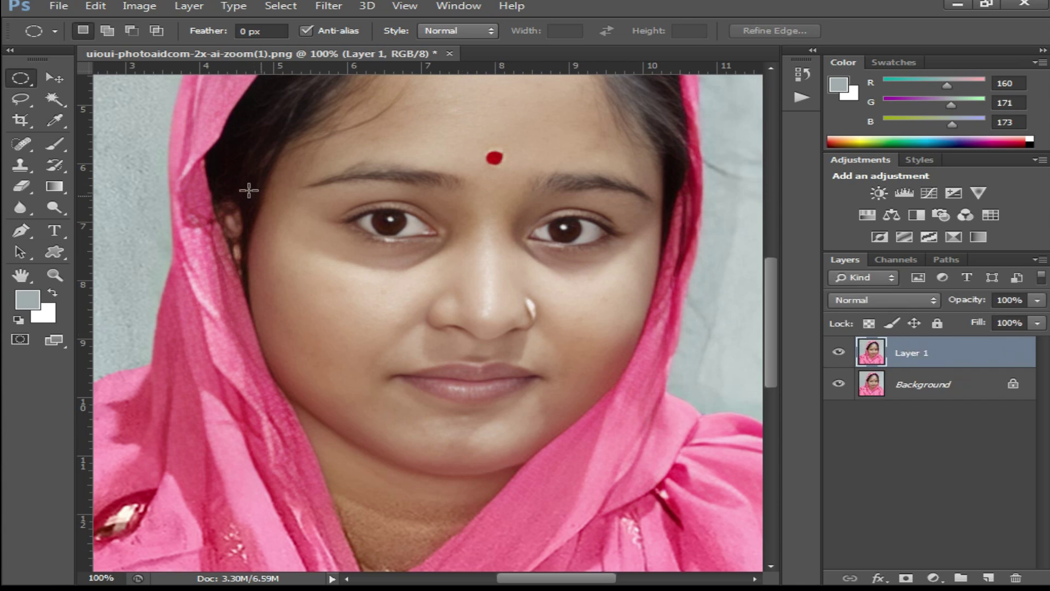
Select the face, hair and neck inside the headscarf on Layer 1 with the Quick Selection Tool
click(52, 100)
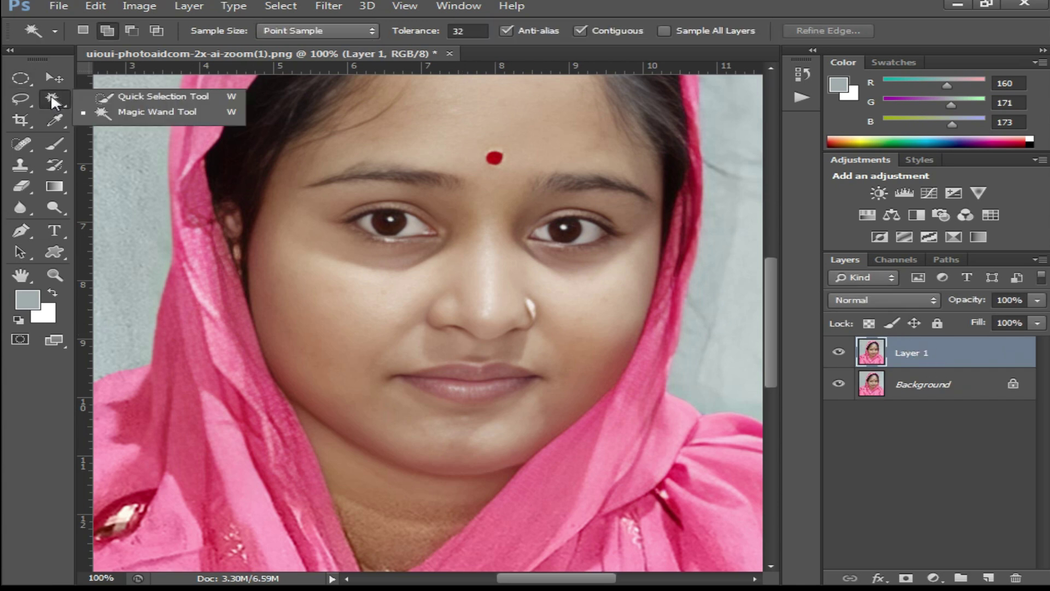
click(109, 97)
click(440, 120)
mouse_move(460, 118)
mouse_down()
mouse_move(342, 137)
mouse_move(291, 217)
mouse_move(363, 348)
mouse_up()
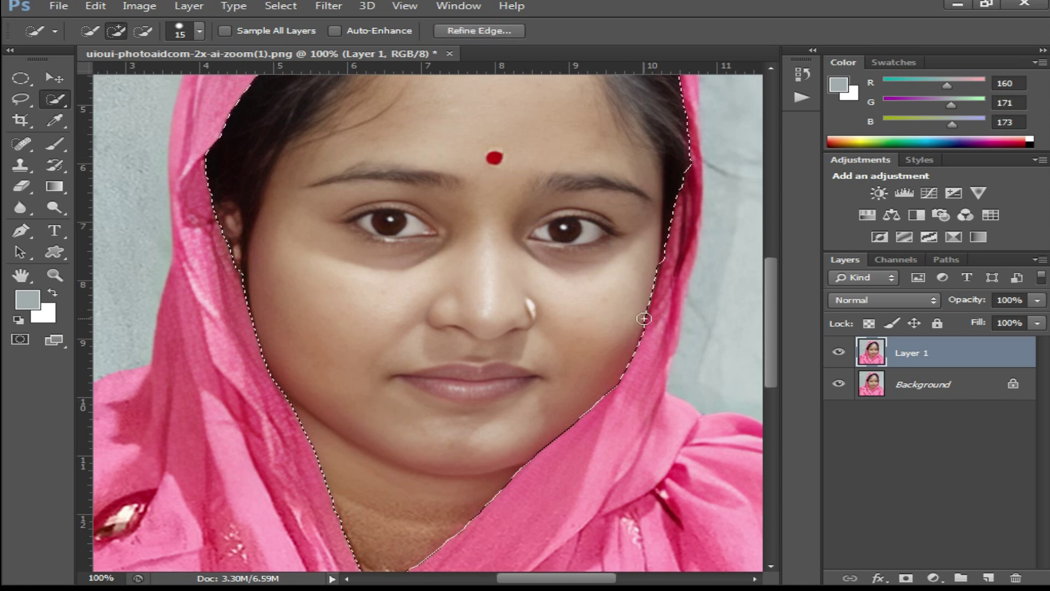
Feather the face selection with a radius of 10 pixels
right_click(360, 265)
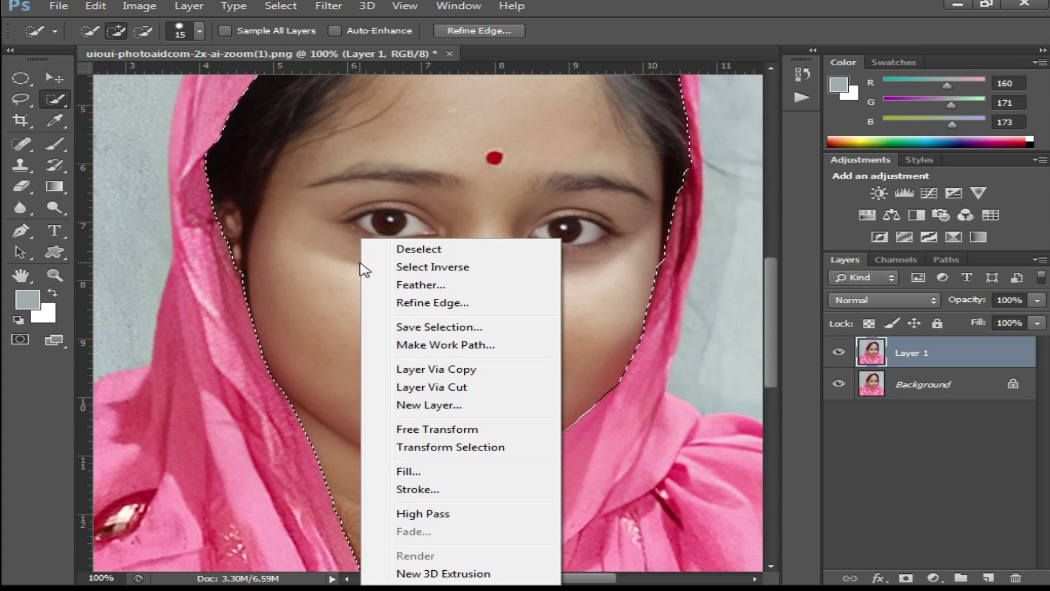
click(420, 285)
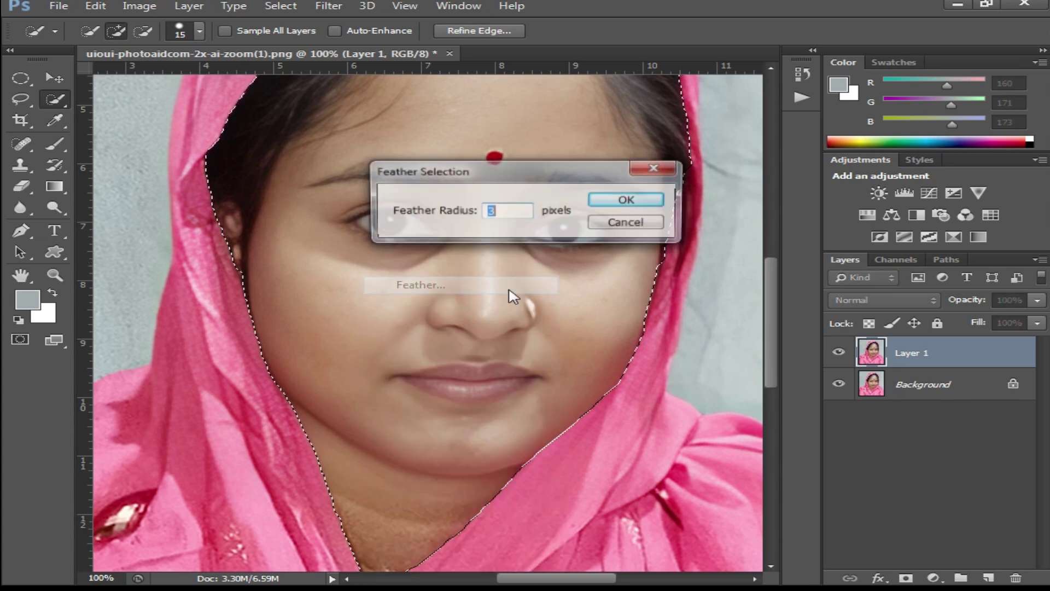
text(10)
key(Return)
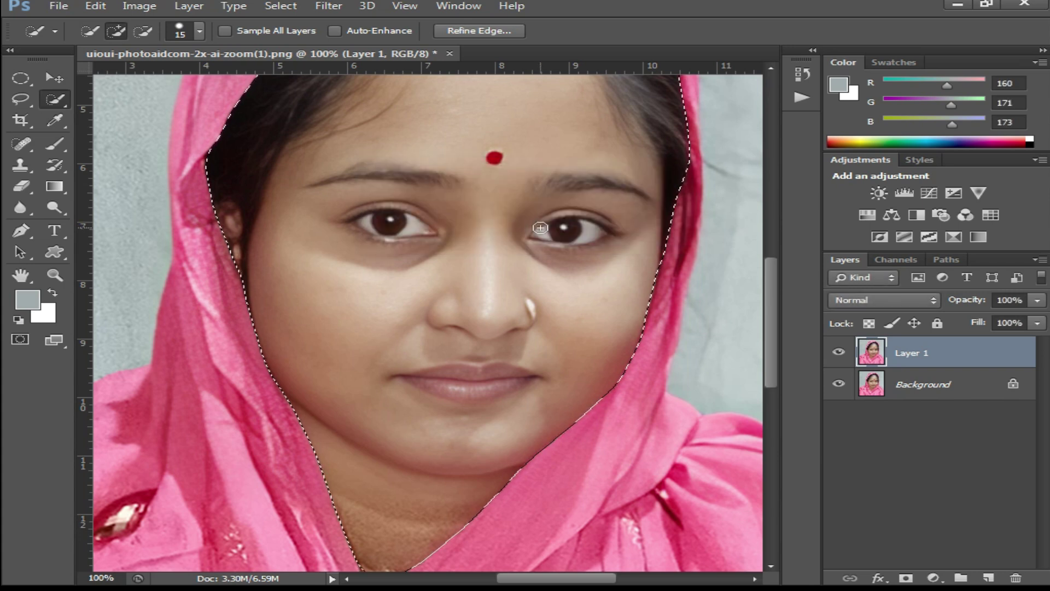
Switch to the Brush Tool and lower its opacity to 21% for painting on Layer 1
scroll(541, 317, up, 1)
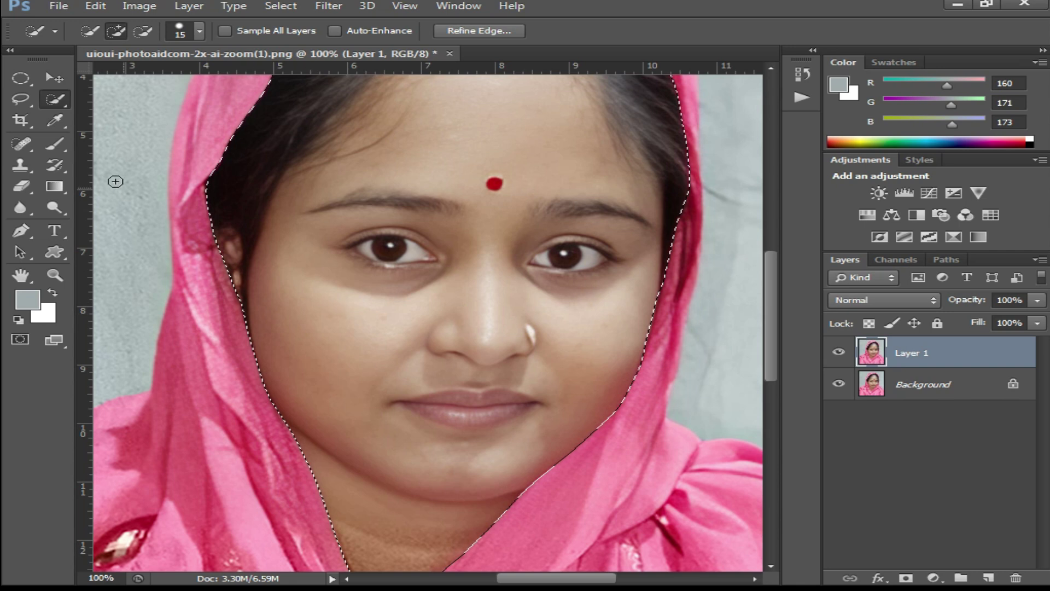
right_click(56, 140)
click(131, 142)
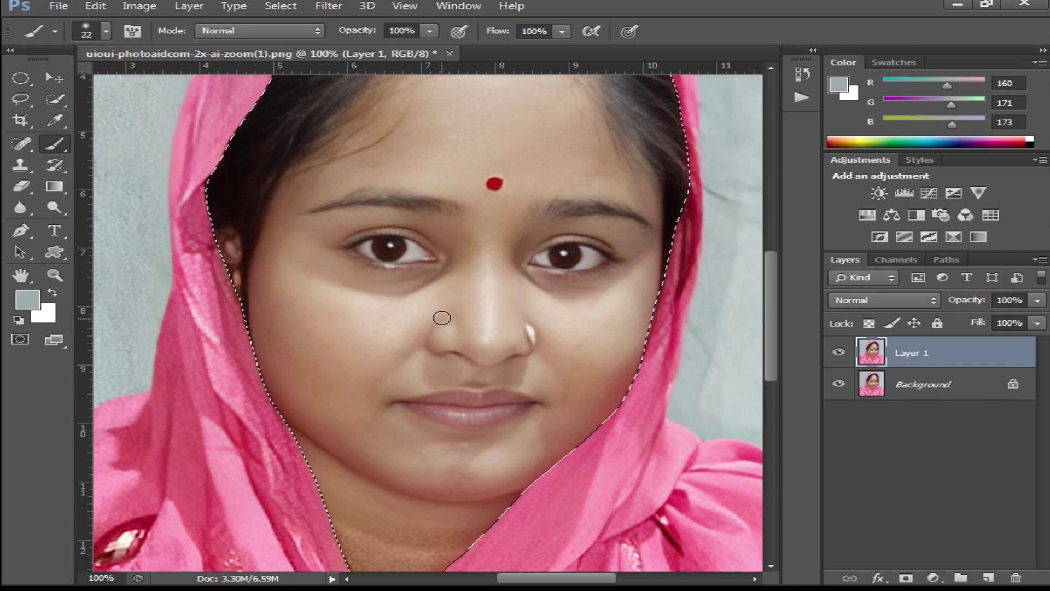
scroll(388, 505, down, 2)
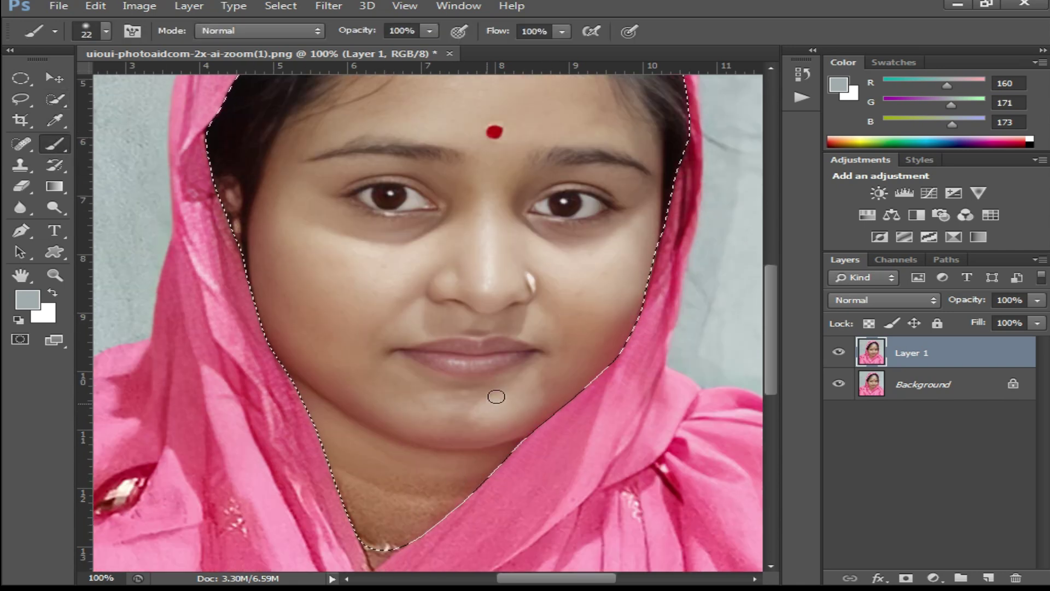
scroll(515, 211, up, 2)
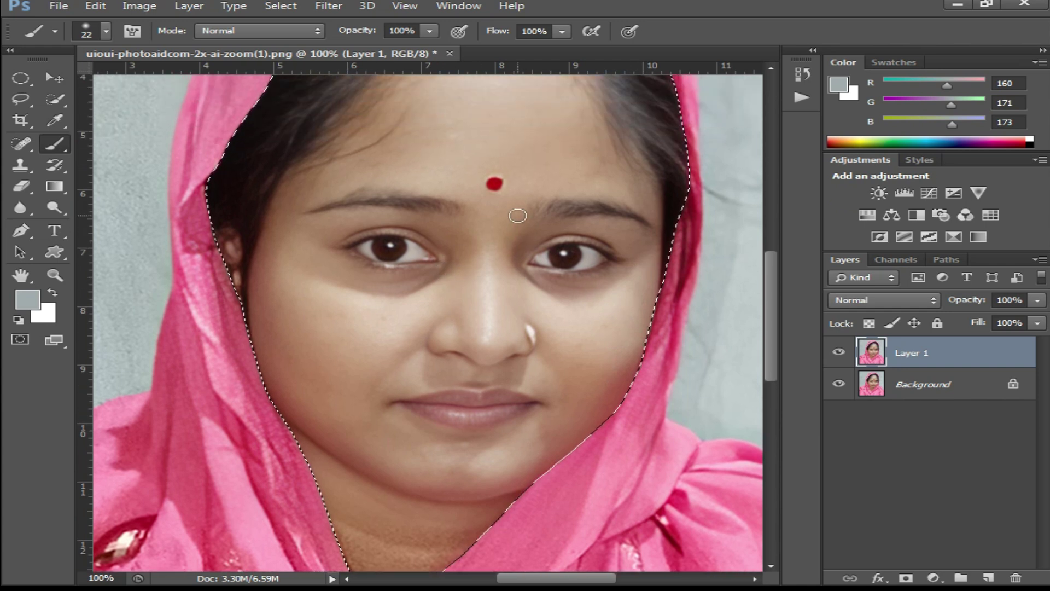
ctrl+click(439, 335)
drag(380, 356, 406, 339)
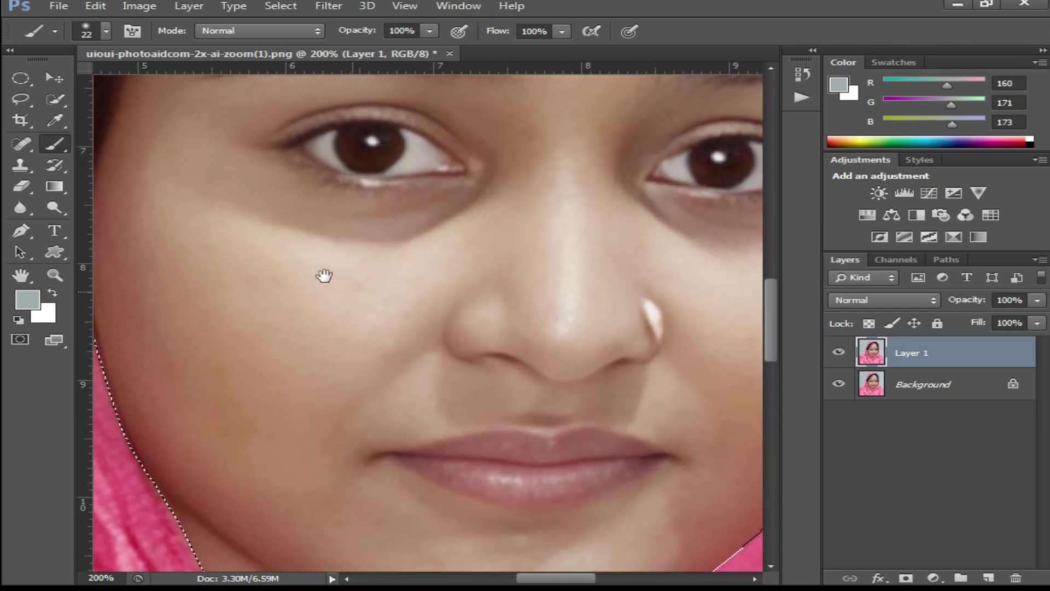
click(430, 31)
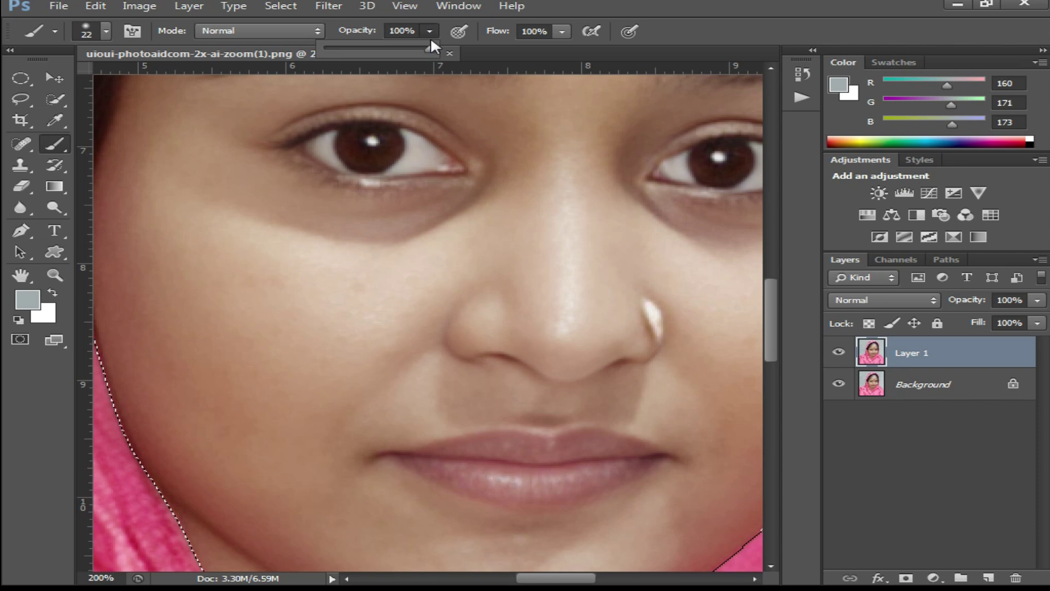
drag(341, 50, 346, 49)
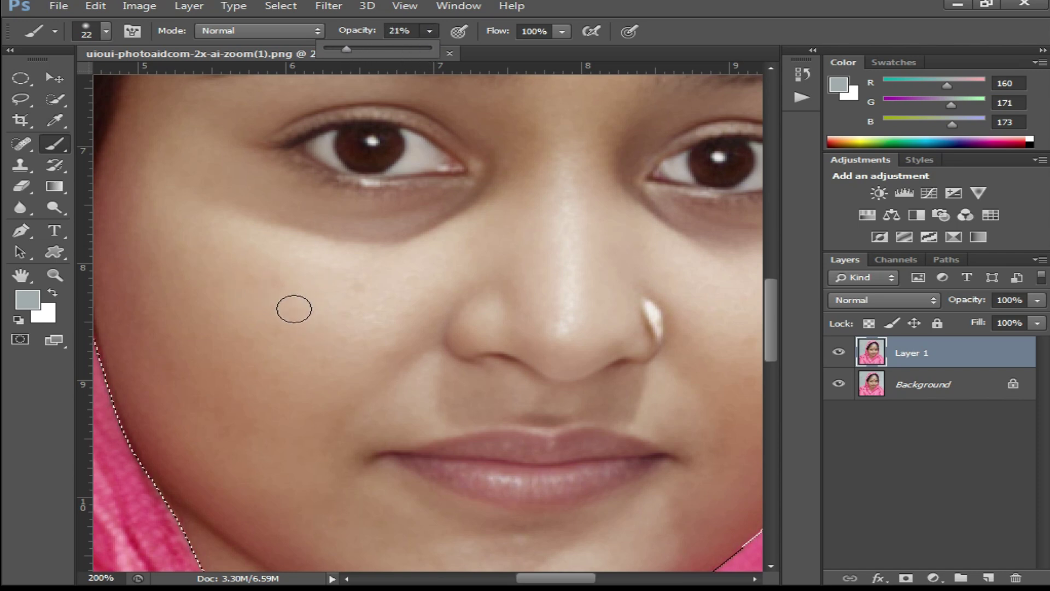
Sample the cheek's skin tone as the foreground colour and set the soft brush size to 58 px
right_click(294, 308)
drag(340, 346, 364, 347)
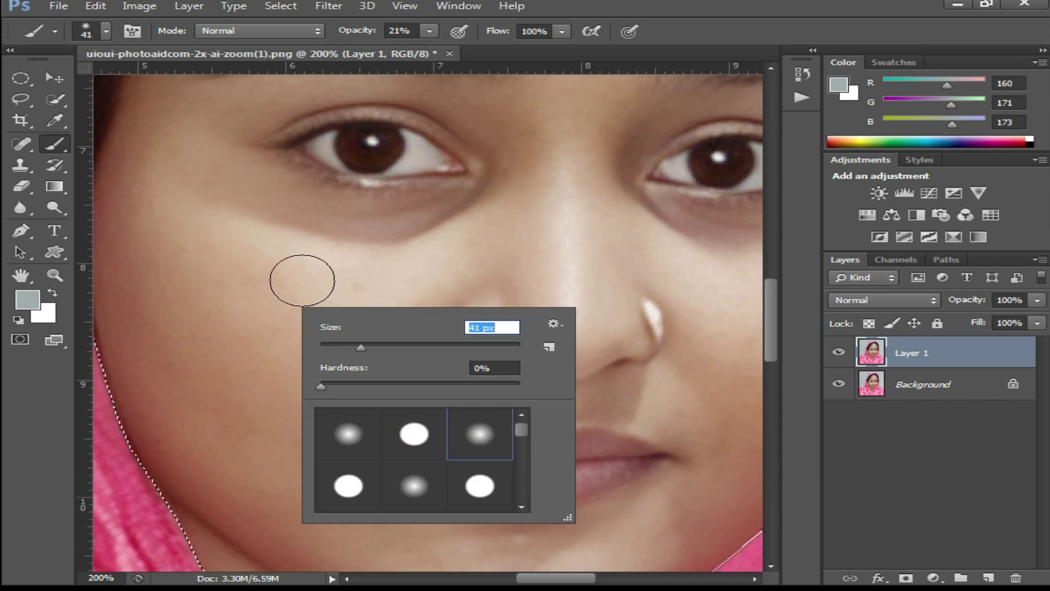
alt+click(270, 280)
alt+click(265, 298)
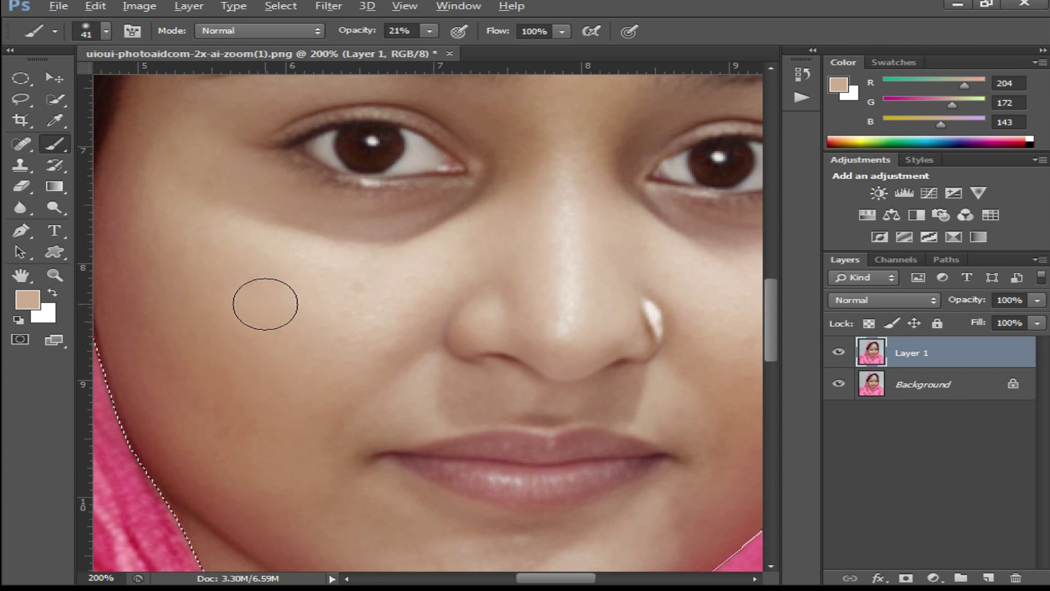
alt+click(264, 299)
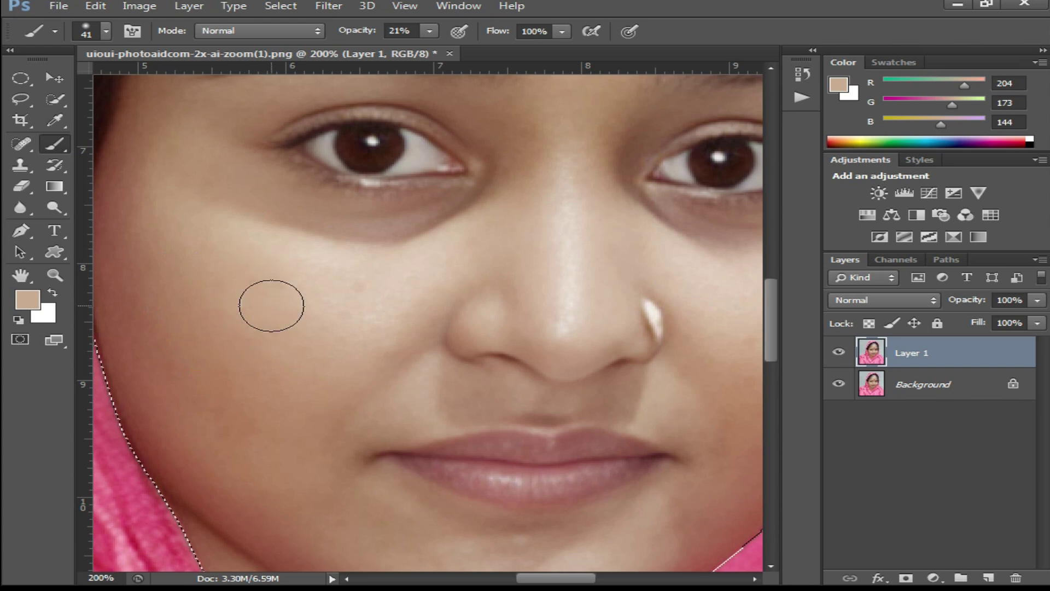
right_click(295, 309)
drag(363, 347, 376, 350)
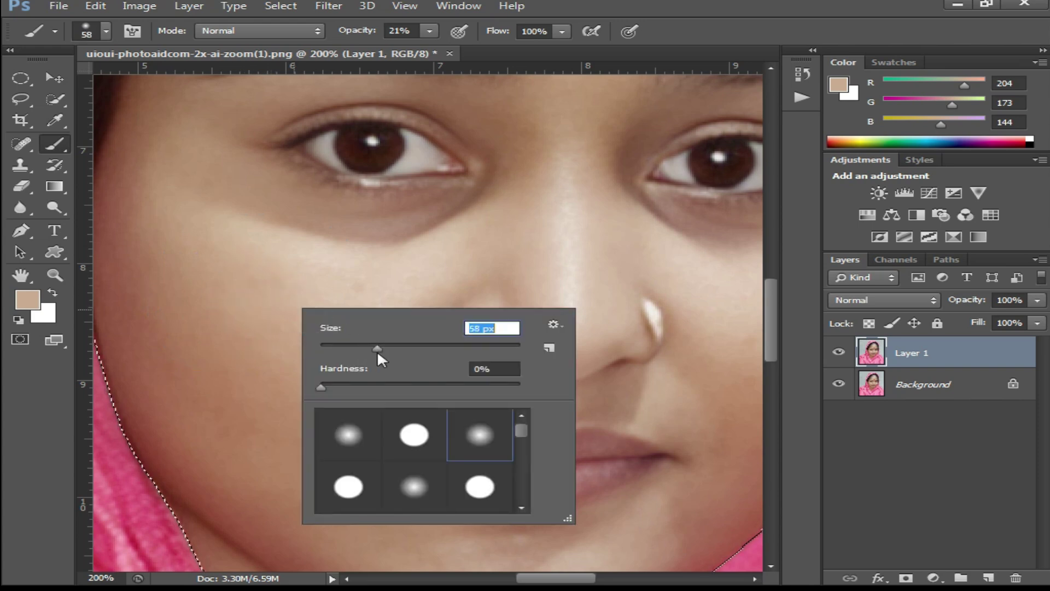
Paint the sampled skin tone over the under-eye area and cheek on the left side of the face
mouse_move(210, 158)
mouse_down()
mouse_move(247, 200)
mouse_move(361, 229)
mouse_move(408, 270)
mouse_move(474, 241)
mouse_move(238, 224)
mouse_move(460, 247)
mouse_move(506, 165)
mouse_move(433, 250)
mouse_up()
mouse_move(175, 335)
mouse_down()
mouse_move(250, 535)
mouse_move(388, 560)
mouse_move(300, 370)
mouse_move(330, 450)
mouse_move(295, 462)
mouse_move(181, 359)
mouse_move(152, 374)
mouse_move(262, 502)
mouse_up()
drag(177, 121, 241, 359)
alt+click(427, 304)
drag(423, 304, 300, 251)
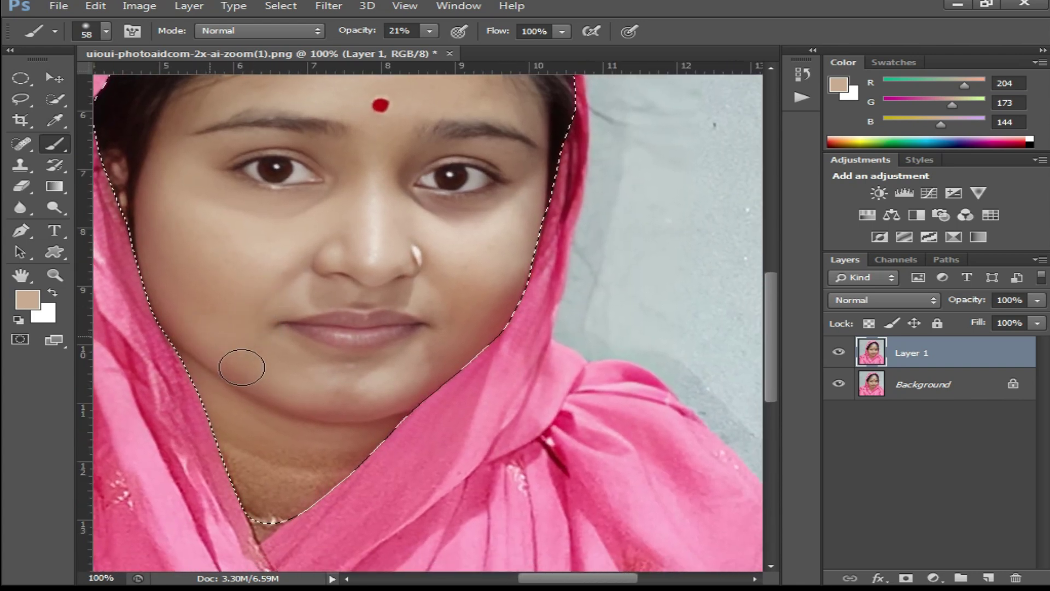
Paint the same skin tone over the cheek on the right side of the face, the jawline, chin and neck
drag(461, 310, 475, 323)
drag(264, 294, 244, 192)
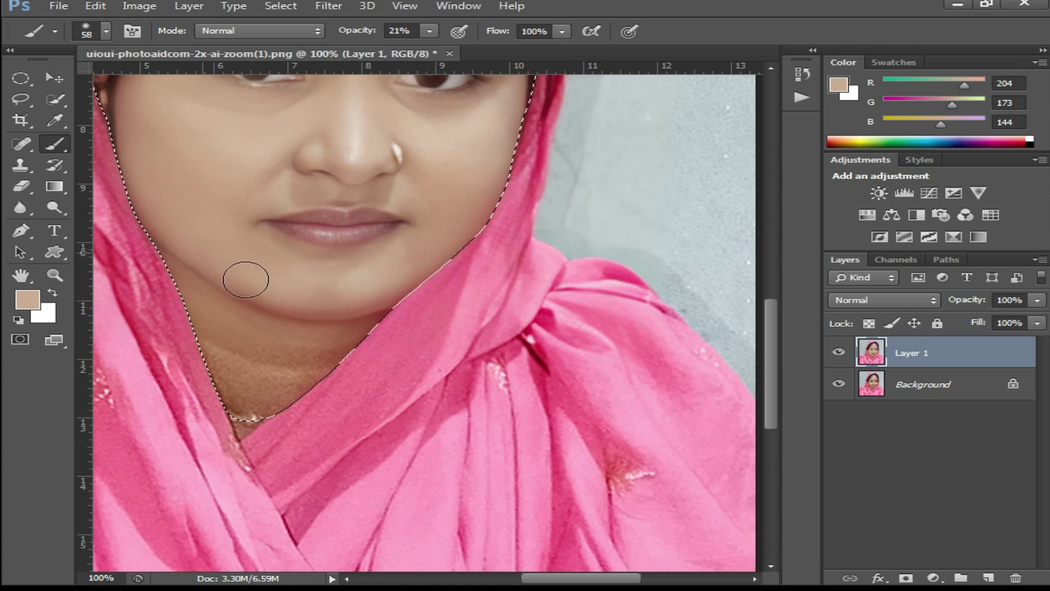
drag(222, 168, 243, 228)
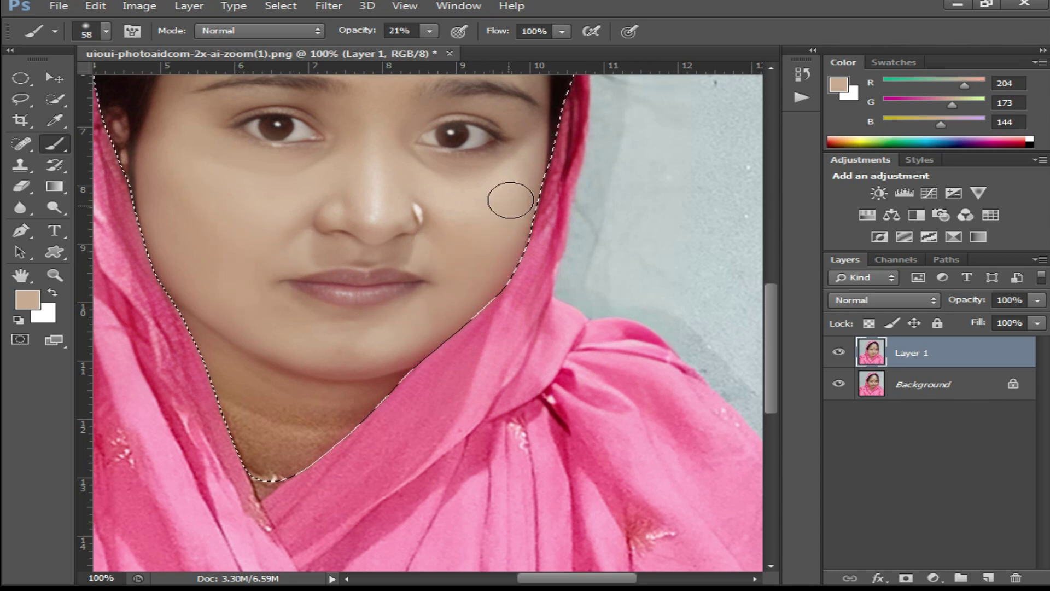
drag(509, 199, 510, 221)
drag(526, 167, 516, 145)
drag(490, 277, 485, 283)
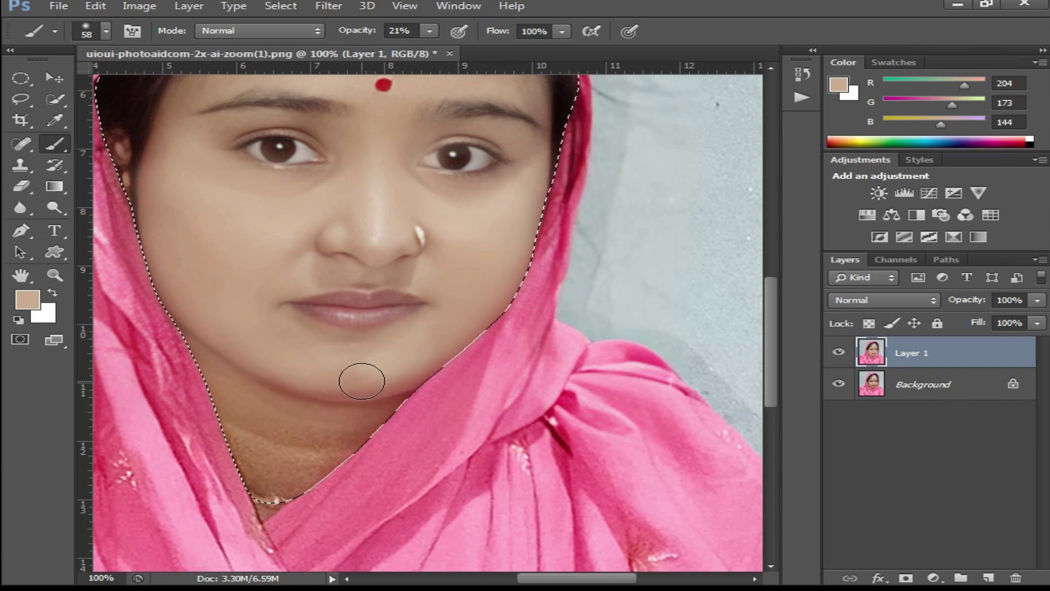
drag(355, 401, 377, 371)
mouse_move(249, 349)
mouse_down()
mouse_move(293, 395)
mouse_move(429, 398)
mouse_move(297, 413)
mouse_move(252, 397)
mouse_move(290, 429)
mouse_up()
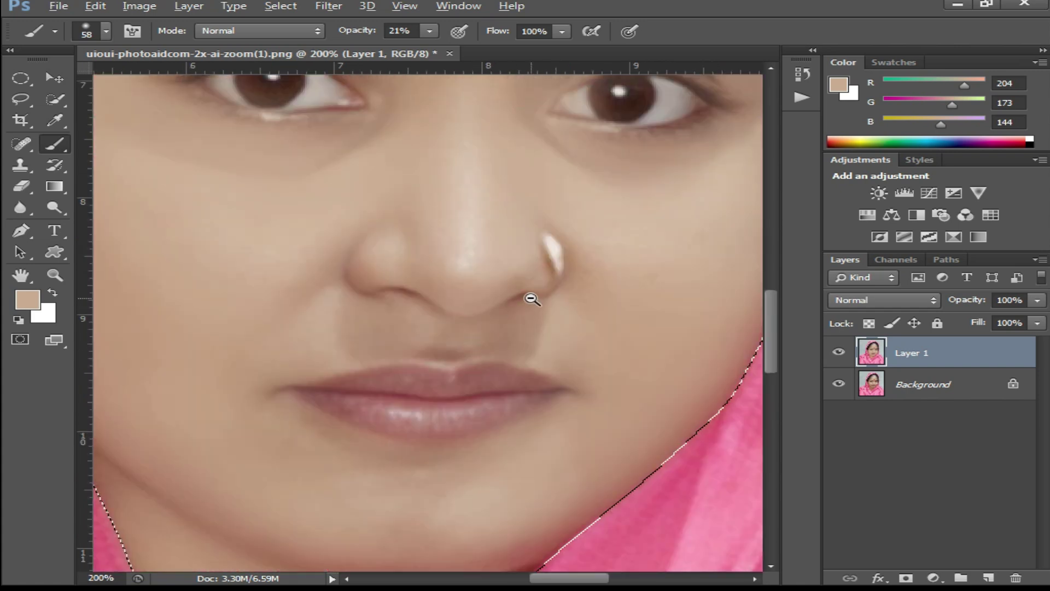
Reduce the fill of Layer 1 to 56% to soften the painted skin
click(1037, 323)
drag(1038, 340, 991, 343)
click(582, 376)
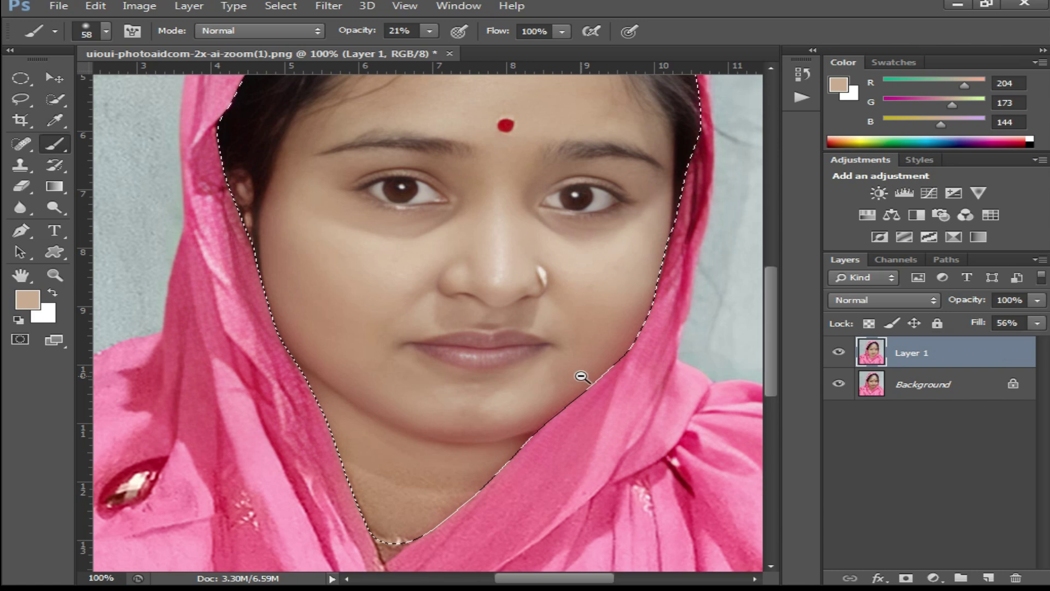
alt+click(582, 376)
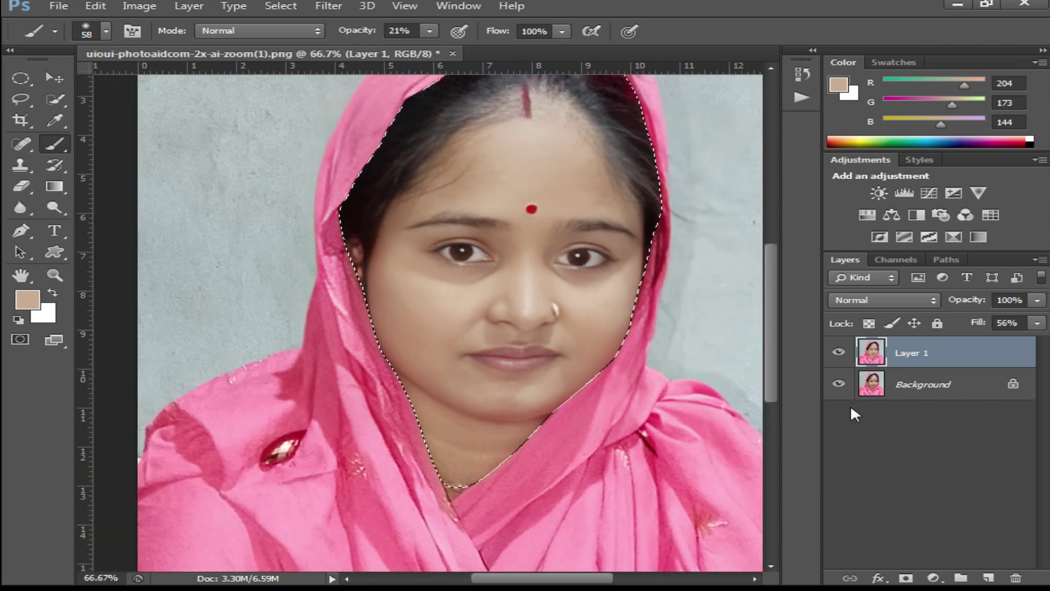
Merge Layer 1 down into the Background layer and deselect the face
key(ctrl+e)
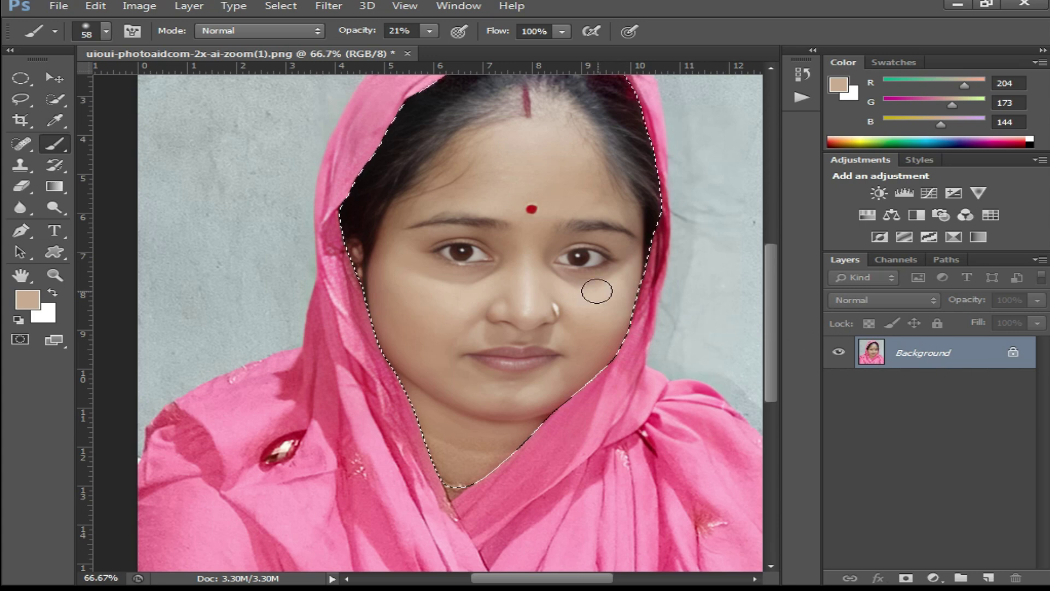
ctrl+click(601, 267)
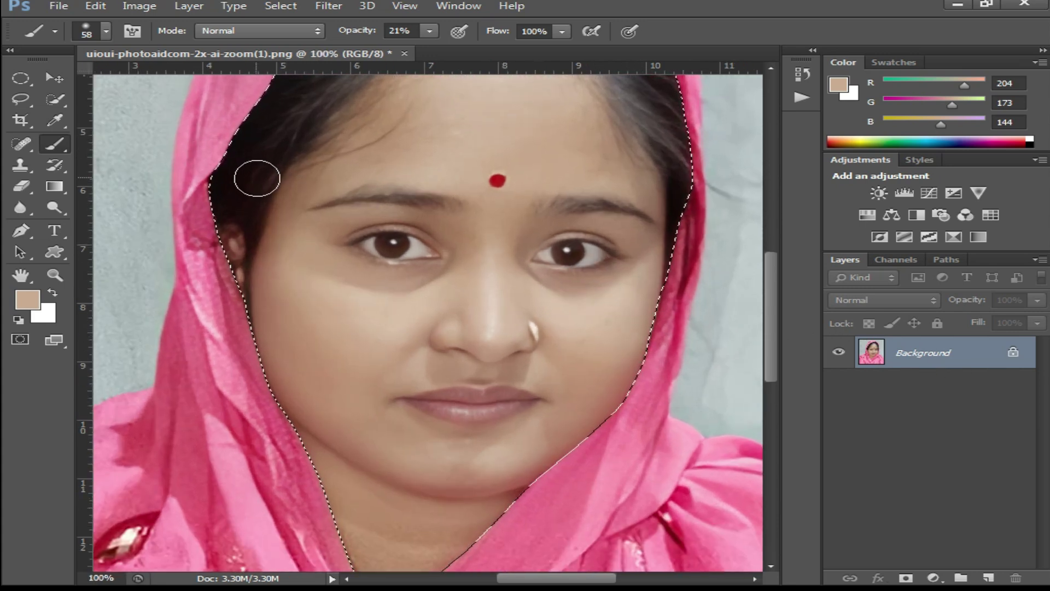
key(ctrl+d)
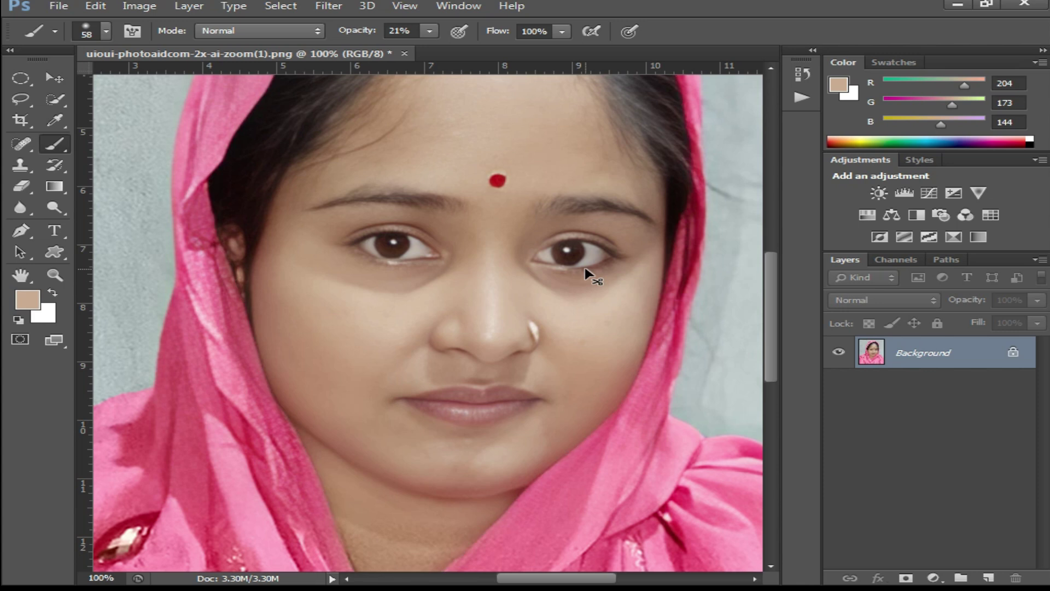
Examine the retouched skin up close from forehead to chin and in the whole portrait
scroll(542, 273, up, 3)
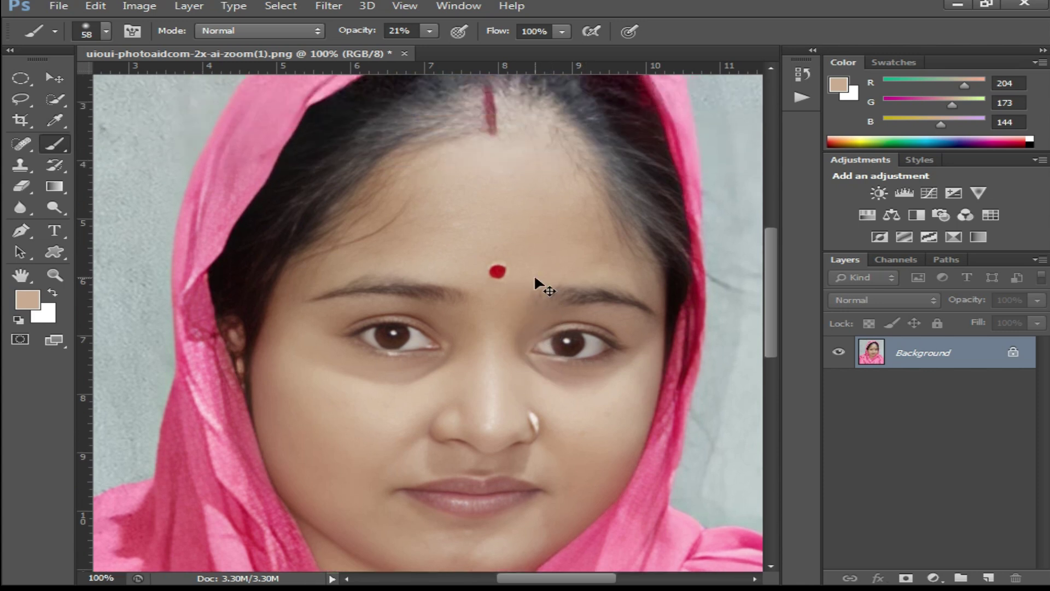
ctrl+click(490, 385)
drag(451, 375, 464, 270)
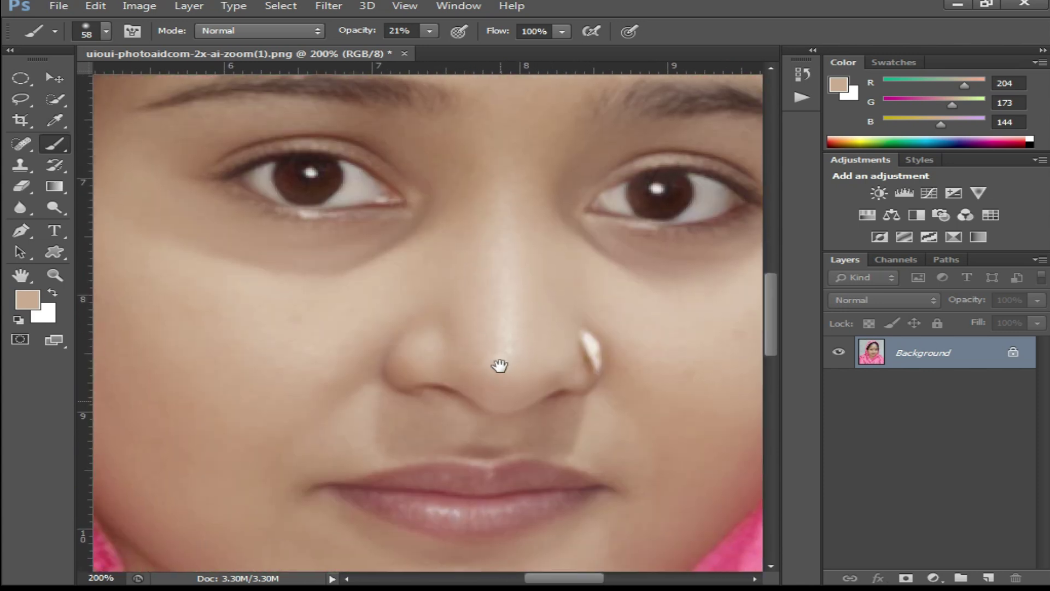
drag(499, 365, 495, 272)
drag(521, 381, 509, 286)
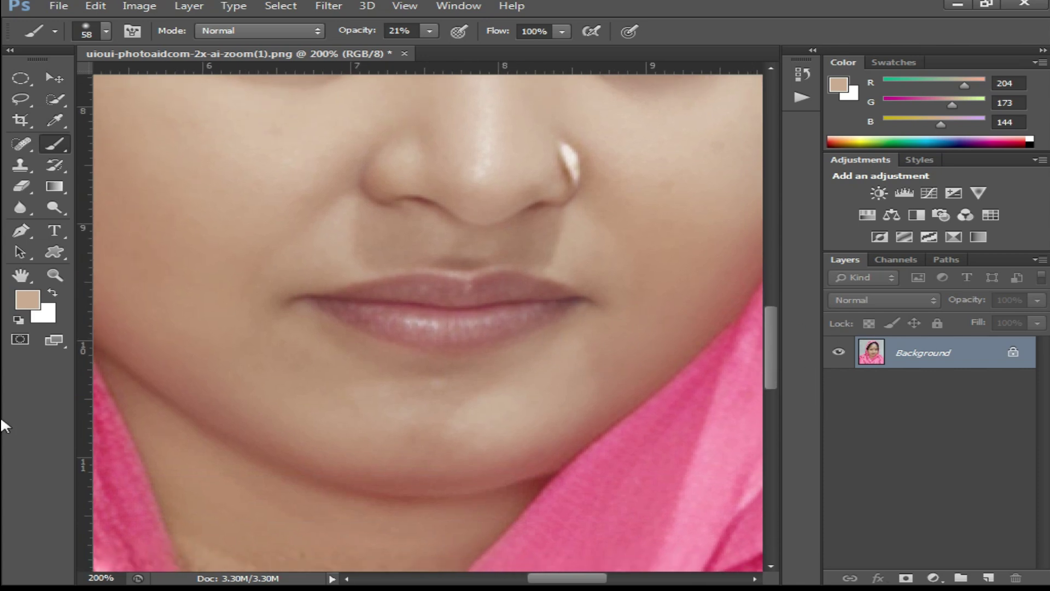
alt+click(582, 304)
alt+click(582, 305)
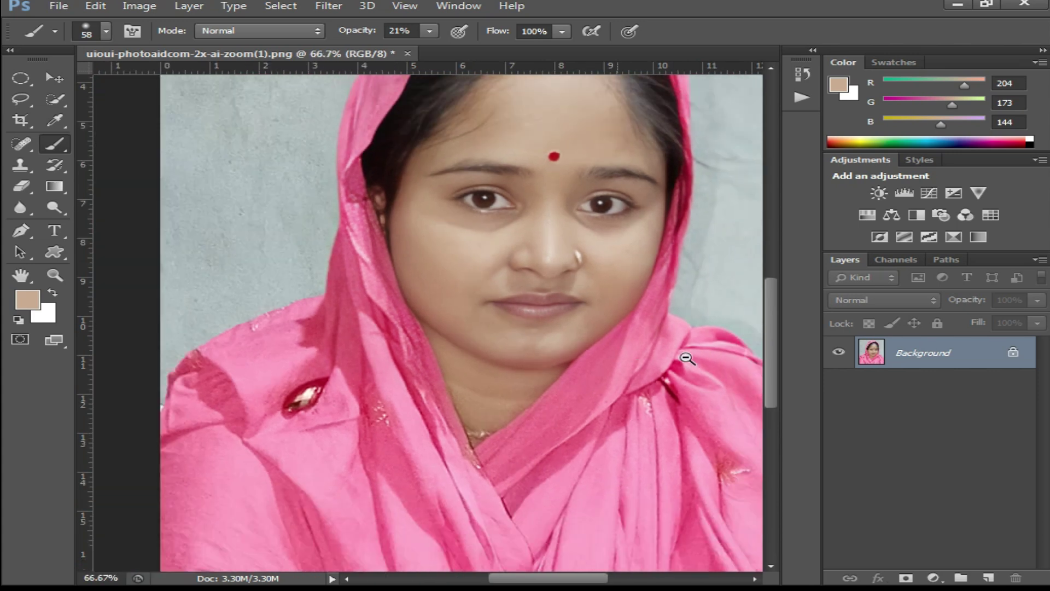
alt+click(606, 272)
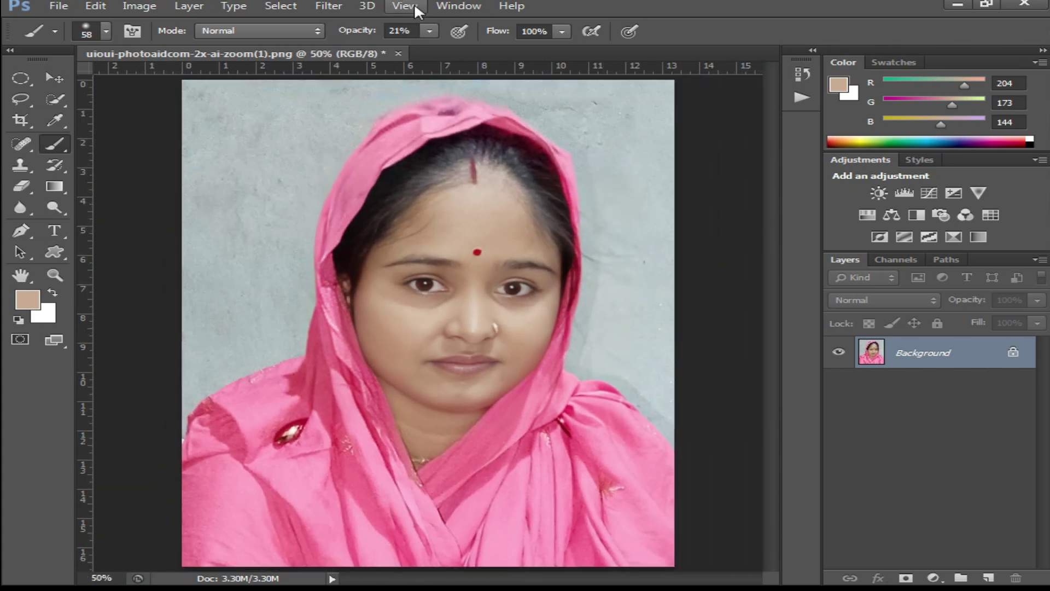
Bring up the Actions list beside the floating layer list and create a new action set named "face actions"
click(820, 51)
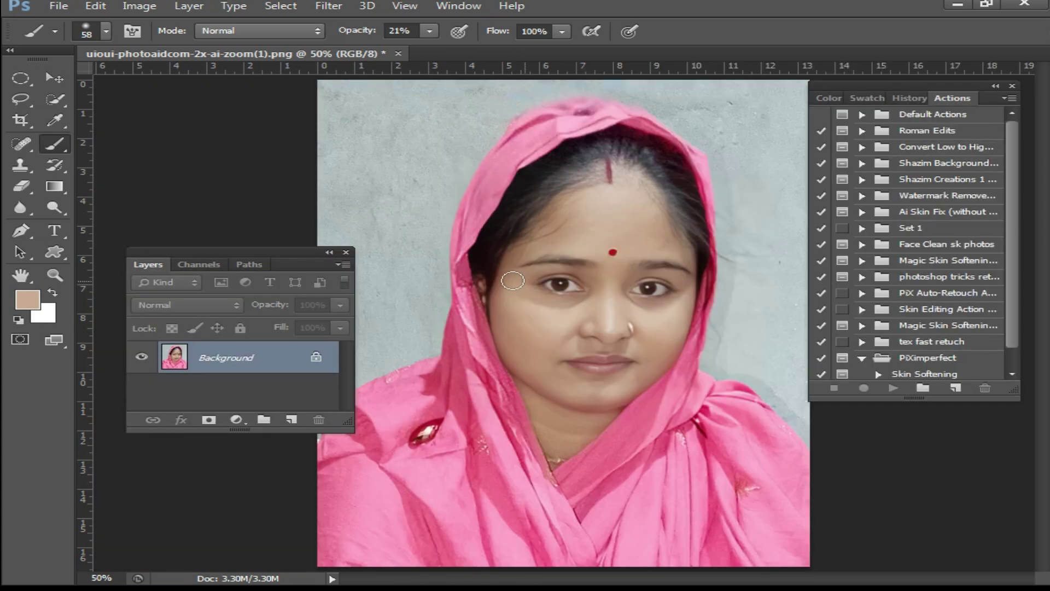
drag(257, 253, 270, 266)
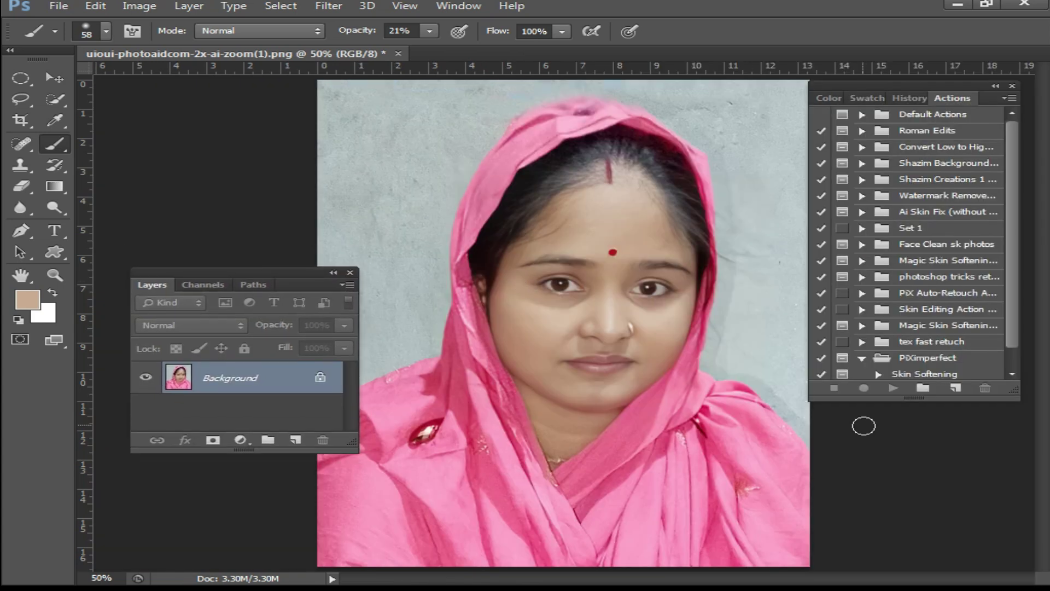
click(923, 389)
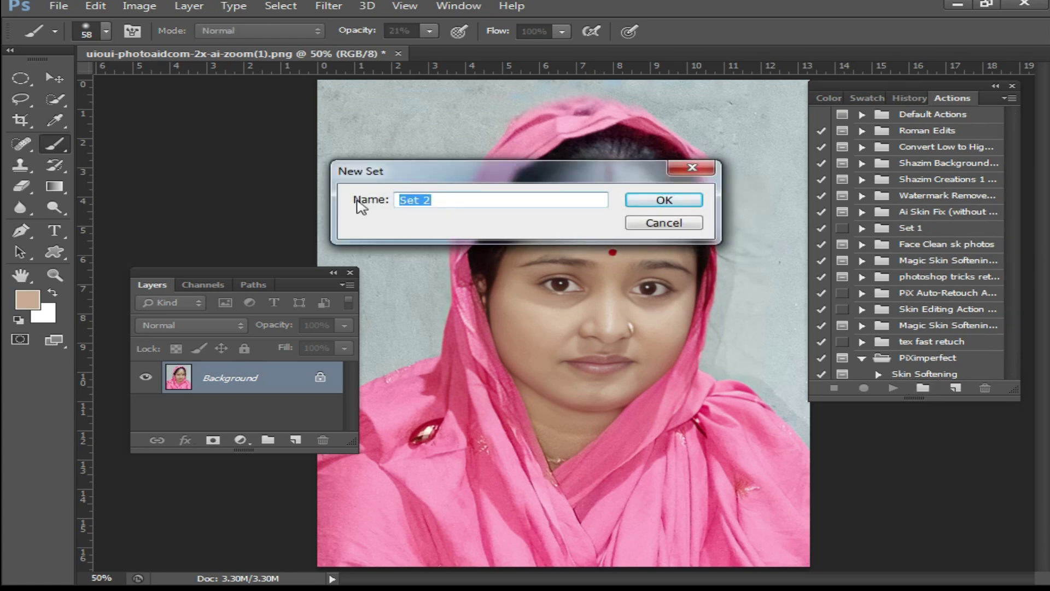
text(face clead)
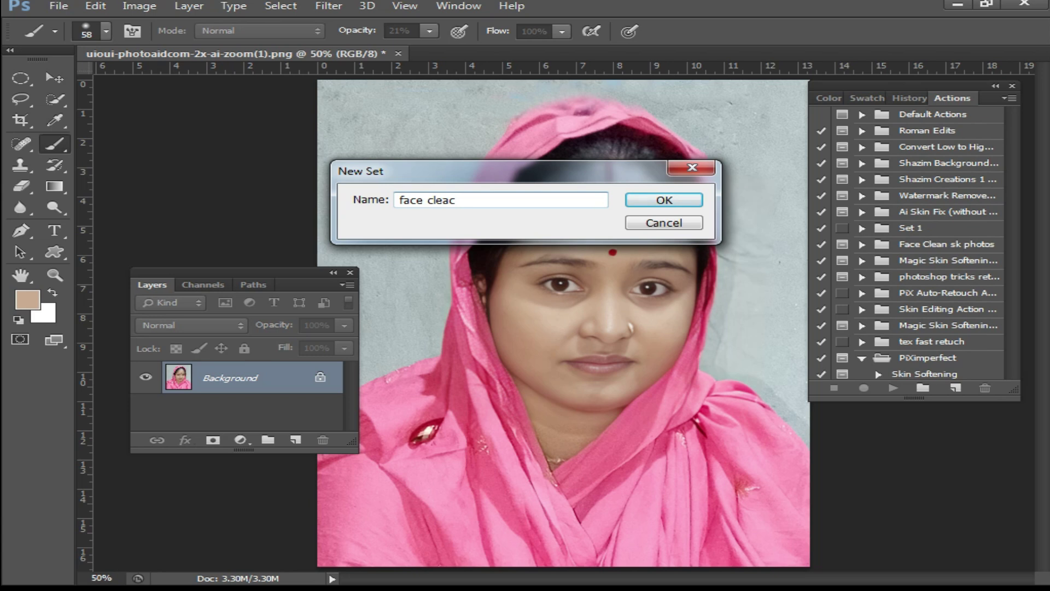
key(BackSpace)
key(BackSpace)
key(BackSpace)
key(BackSpace)
key(BackSpace)
click(662, 201)
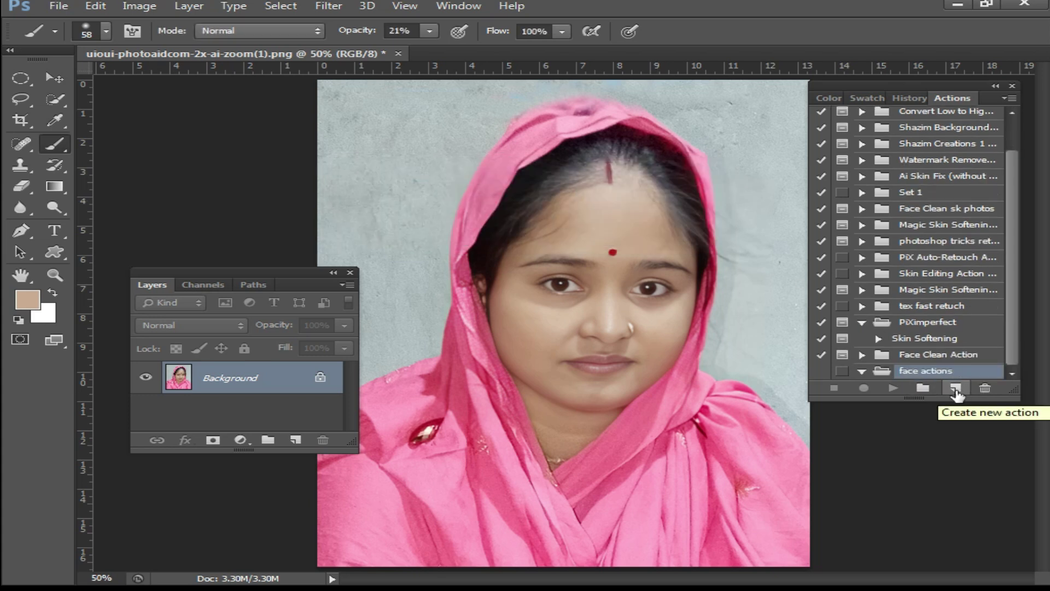
Start recording a new action in the "face actions" set with Shift+F7 as its function key, and move the layer list clear of the face
click(956, 392)
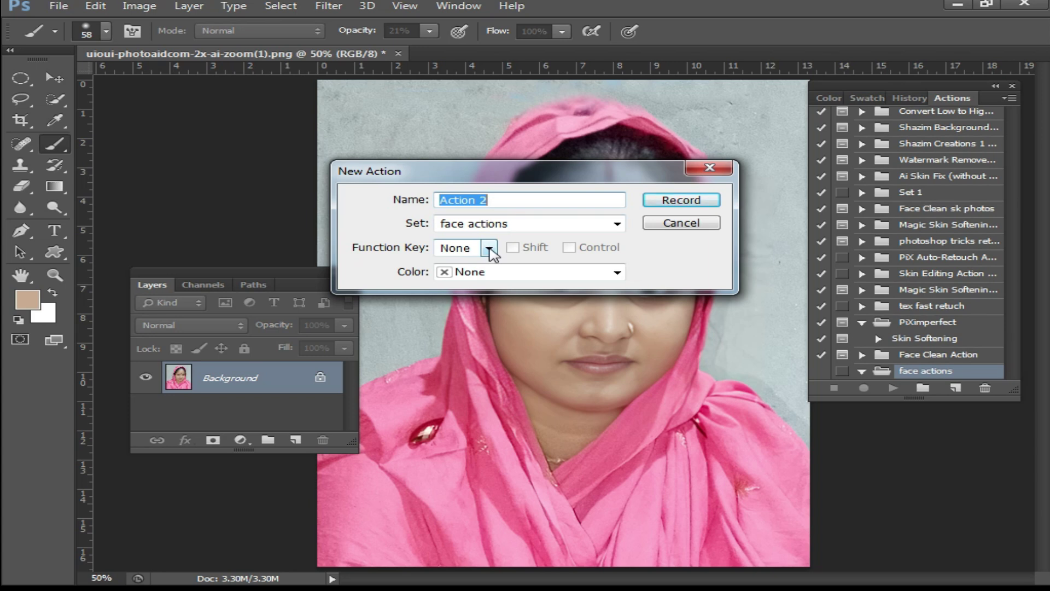
click(490, 249)
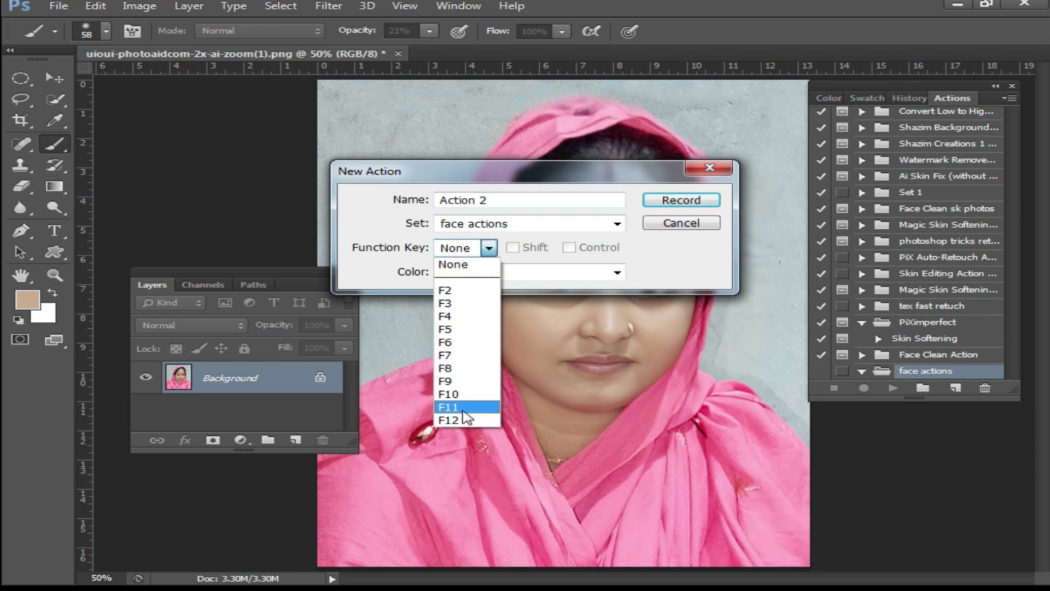
click(463, 355)
click(513, 248)
click(696, 198)
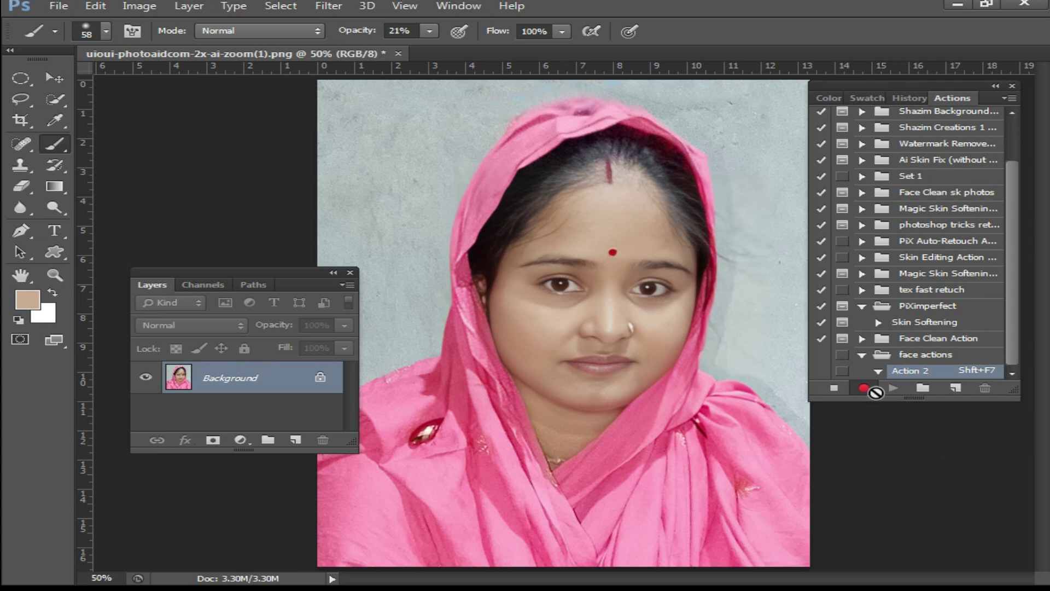
drag(263, 275, 253, 349)
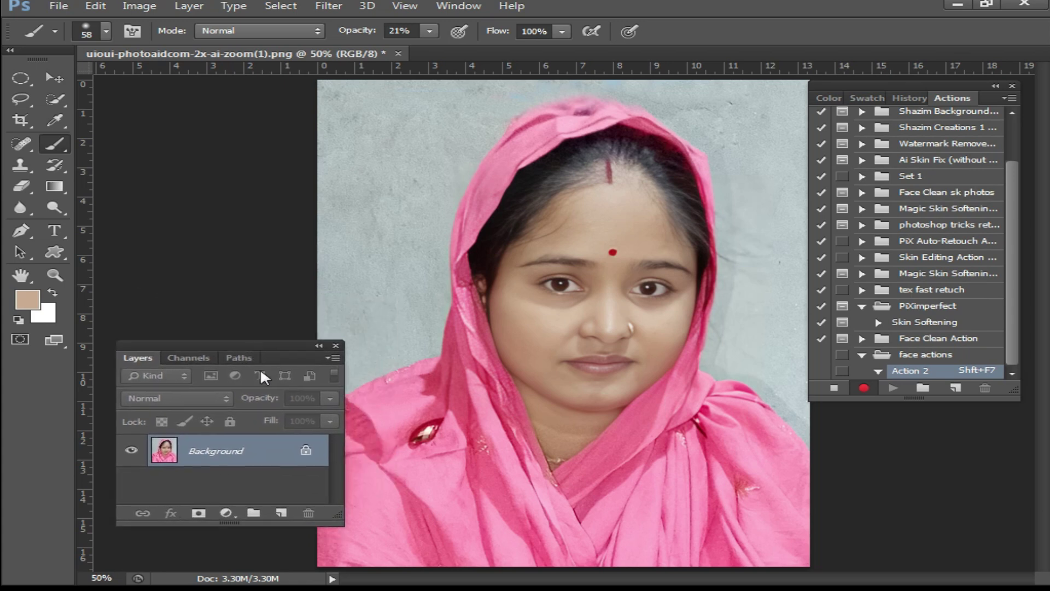
Duplicate the Background layer, invert the copy's colours and set its blending mode to Vivid Light
drag(225, 454, 657, 451)
key(ctrl+j)
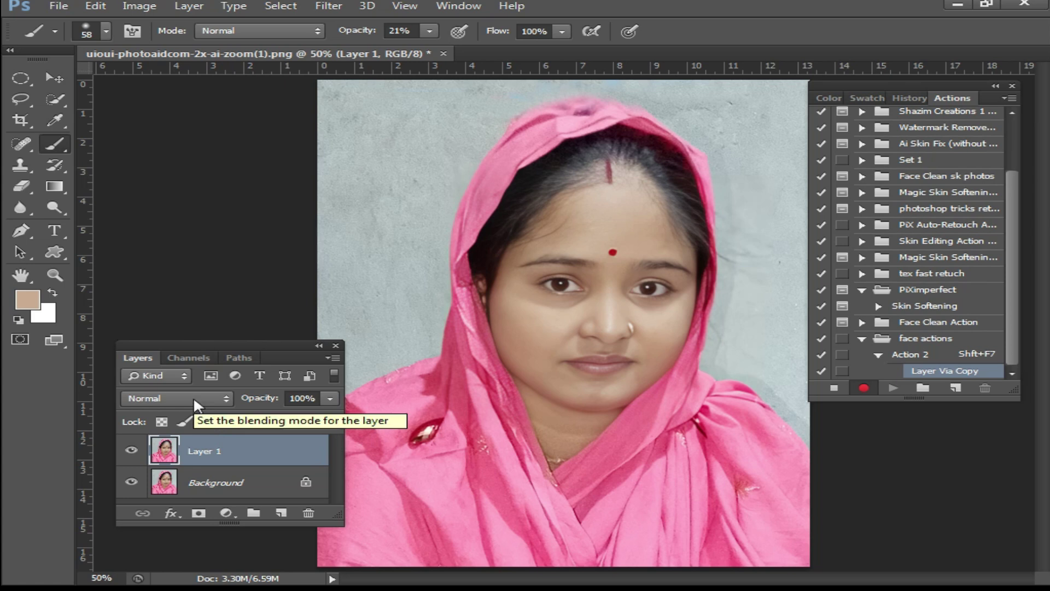
key(ctrl+i)
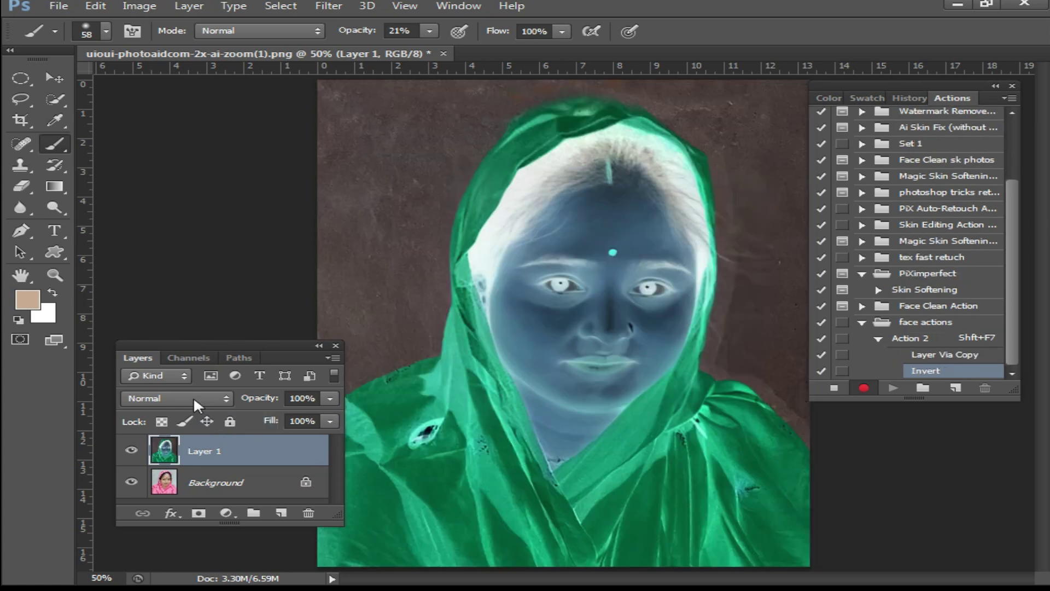
click(193, 396)
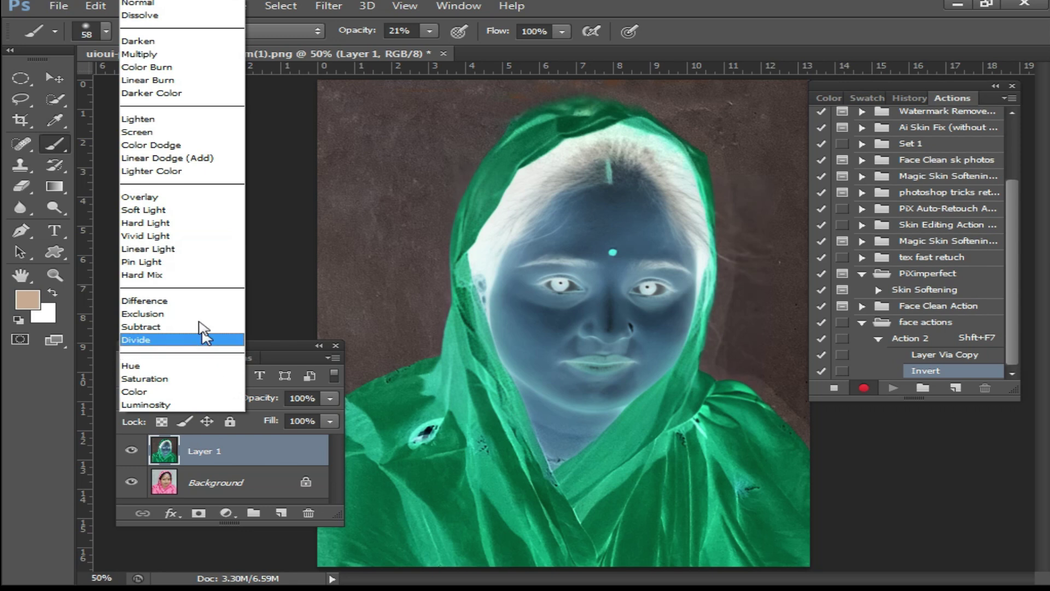
click(164, 236)
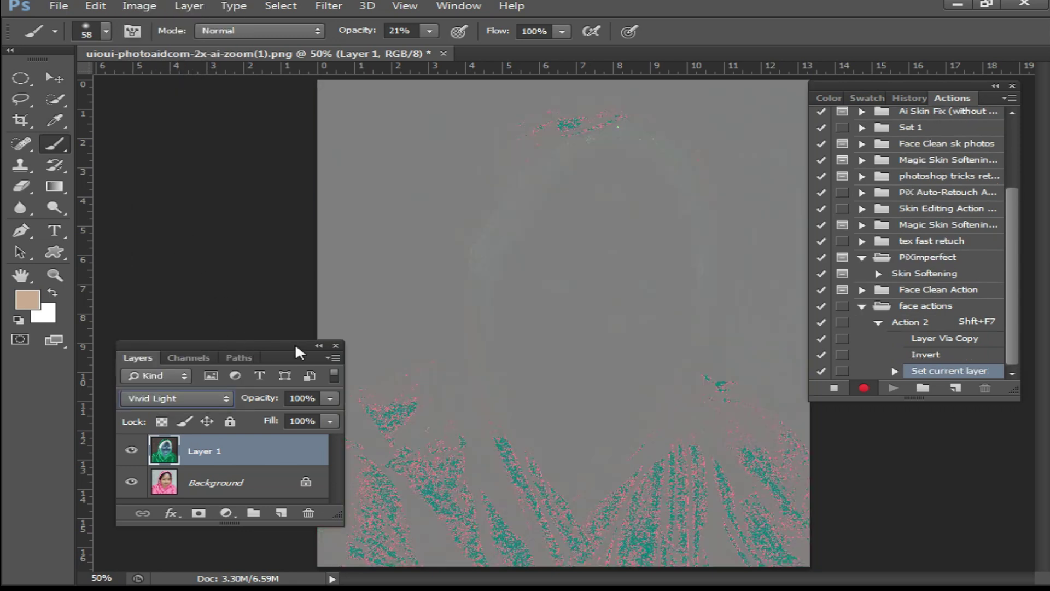
Apply a High Pass filter with a radius of 8.8 pixels to Layer 1
click(329, 8)
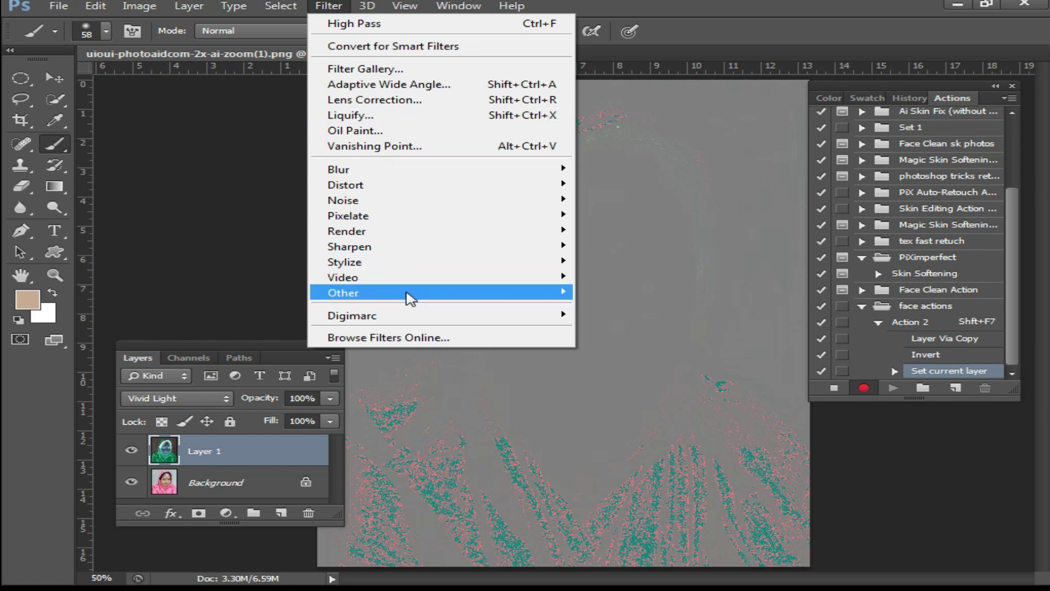
mouse_move(411, 298)
click(634, 306)
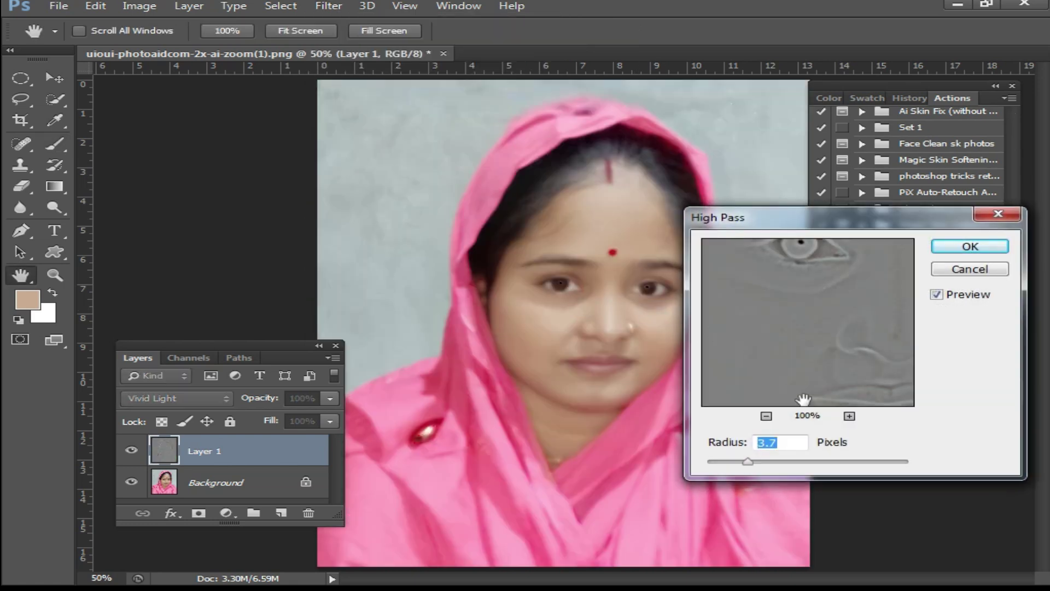
drag(748, 462, 782, 464)
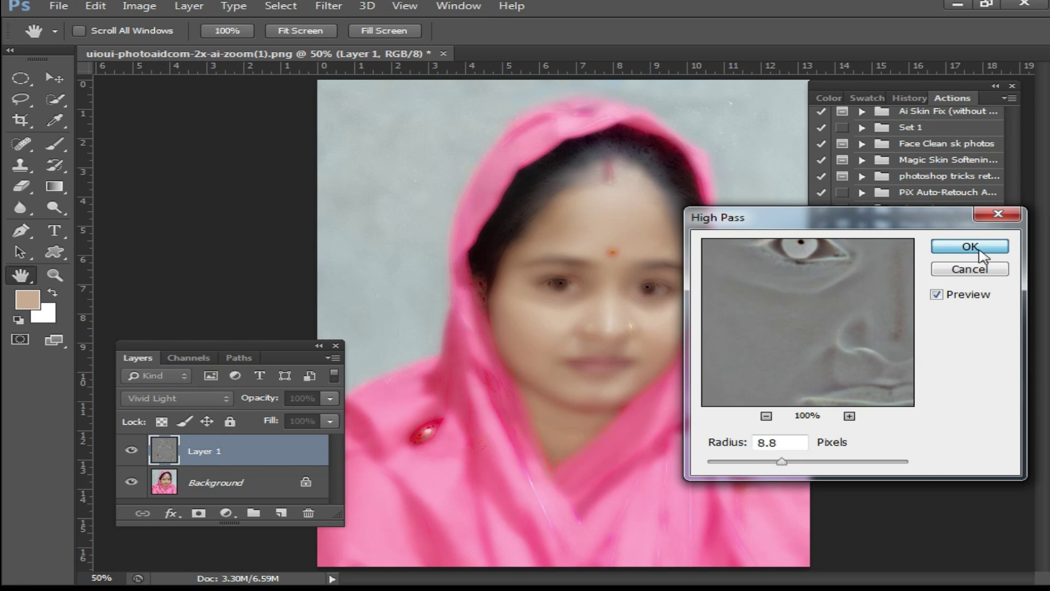
click(981, 256)
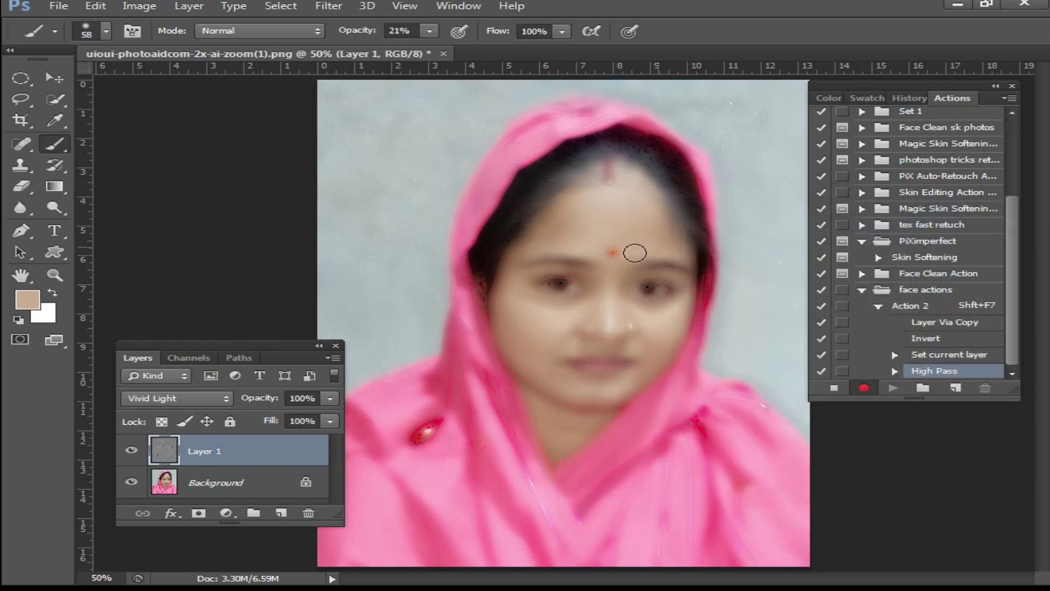
Apply a Gaussian Blur with a radius of 1.1 pixels to Layer 1
click(328, 7)
mouse_move(432, 171)
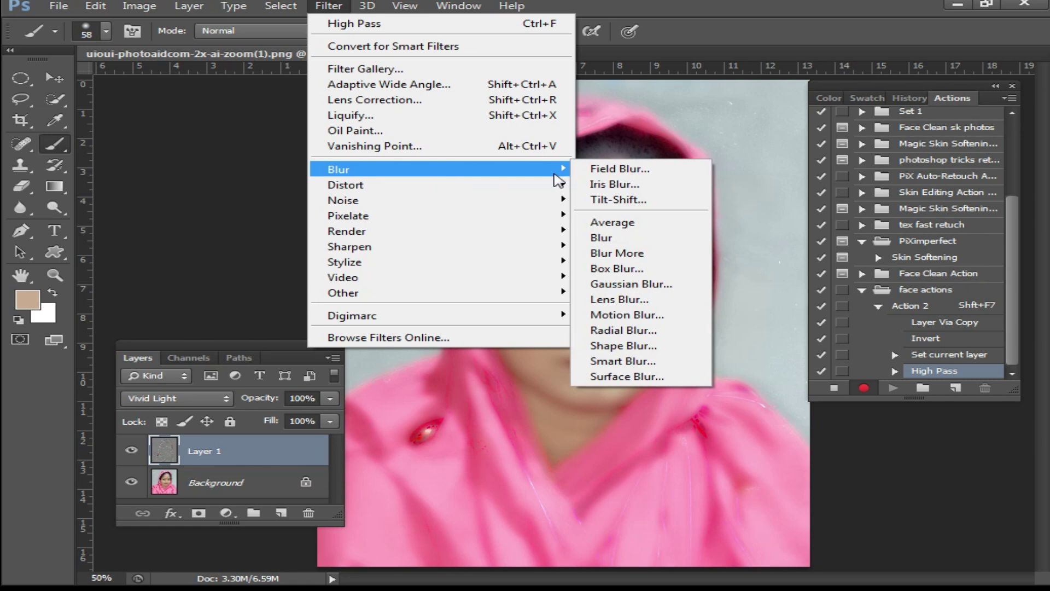
click(659, 290)
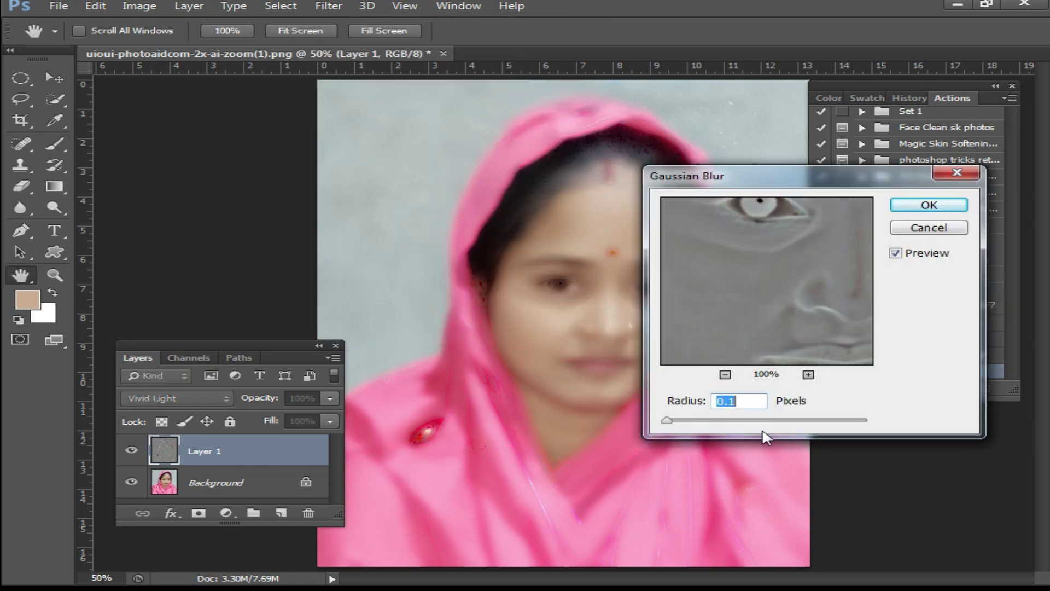
drag(804, 188, 821, 208)
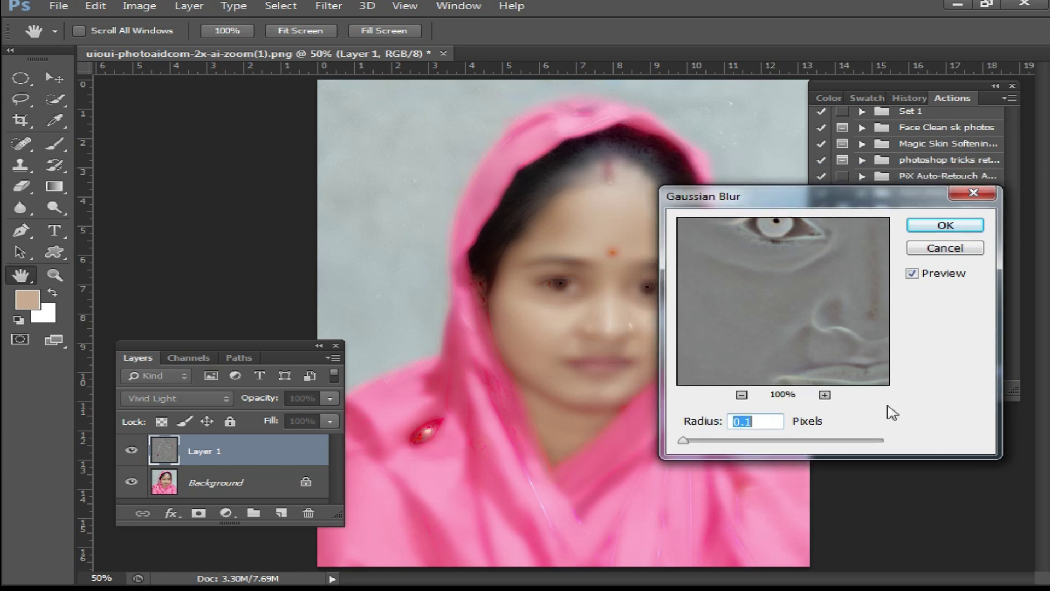
mouse_move(683, 440)
mouse_down()
mouse_move(733, 442)
mouse_move(694, 446)
mouse_up()
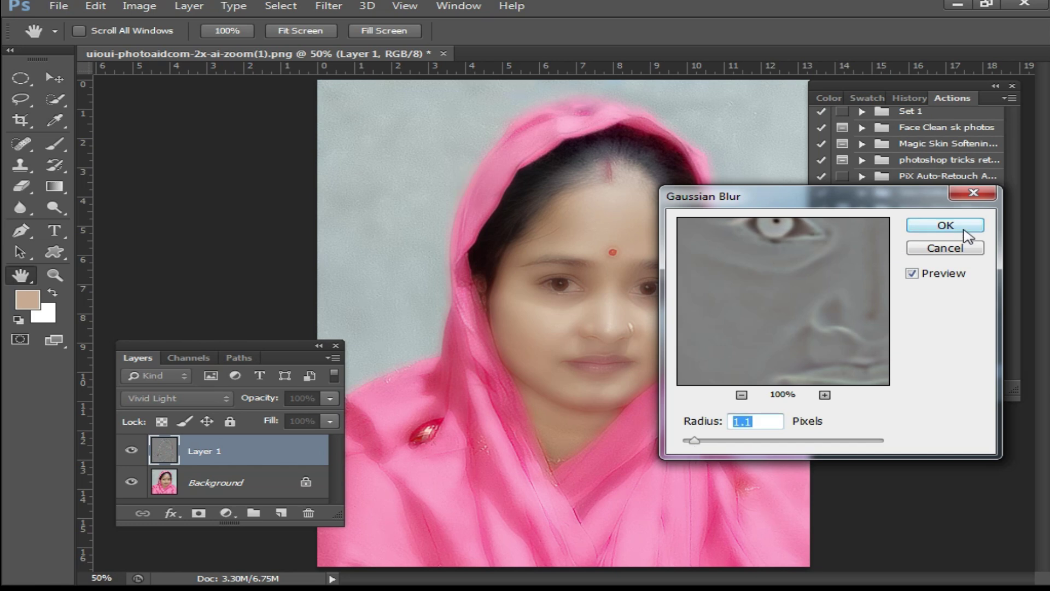
click(945, 227)
key(b)
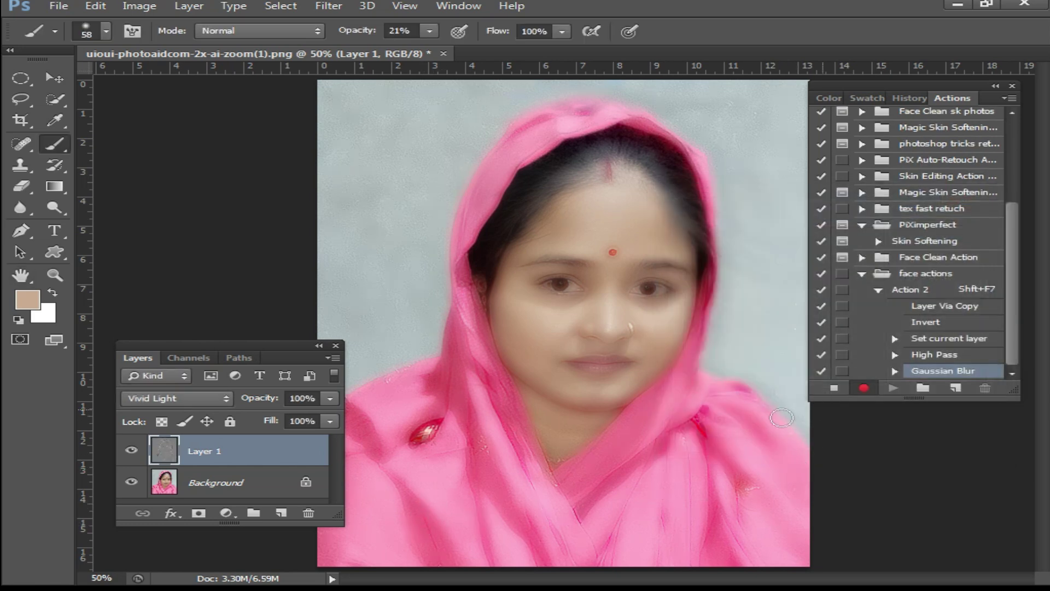
Add a layer mask to Layer 1, invert it to black and stop recording the action
click(199, 514)
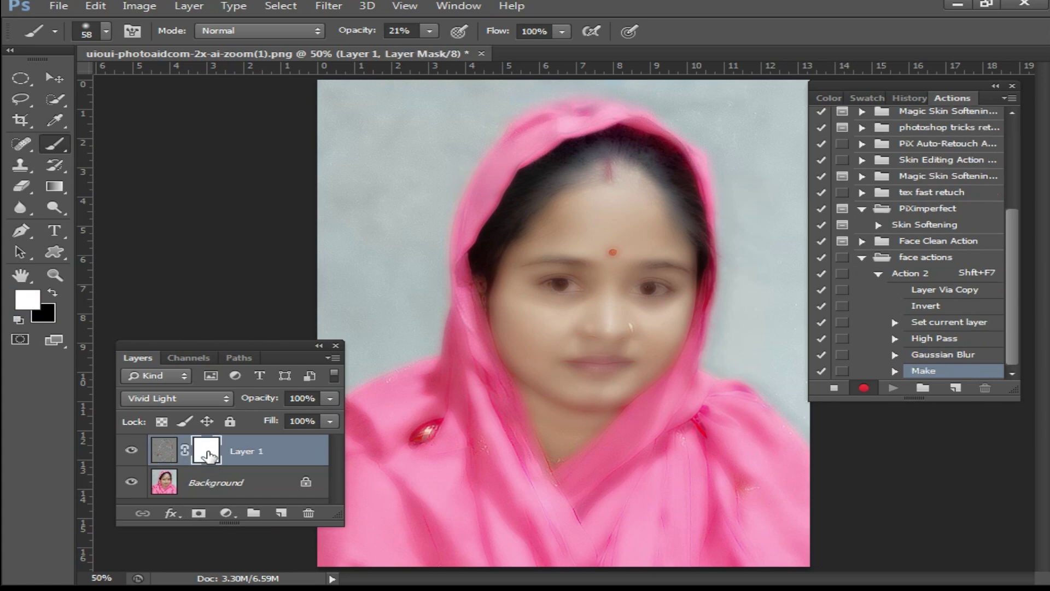
key(ctrl+i)
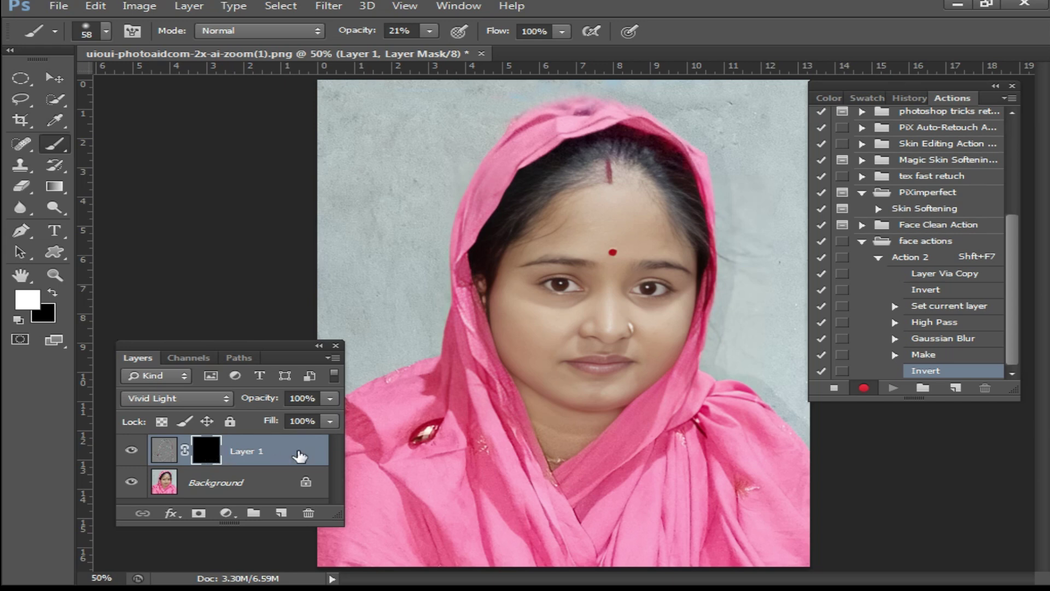
click(834, 388)
Hide the layer and Actions lists, then bring back the layer list and place it clear of the face
click(336, 347)
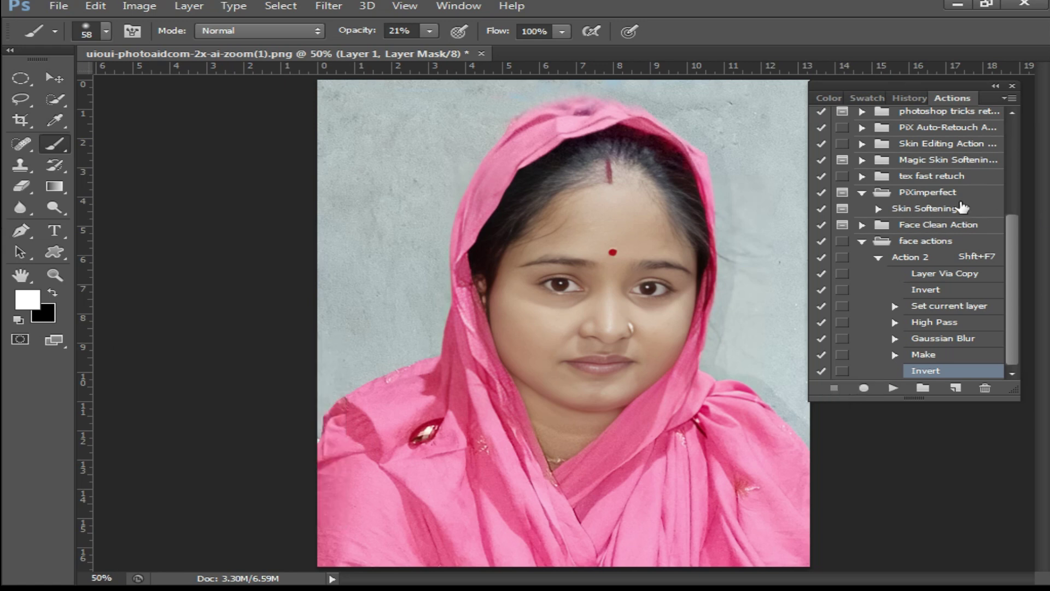
click(1011, 86)
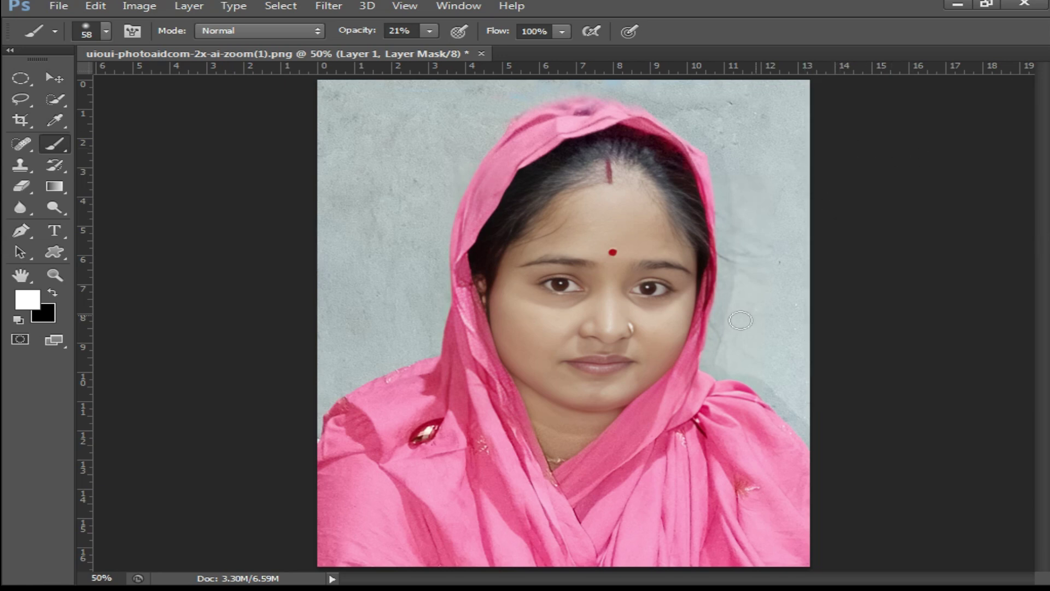
key(F7)
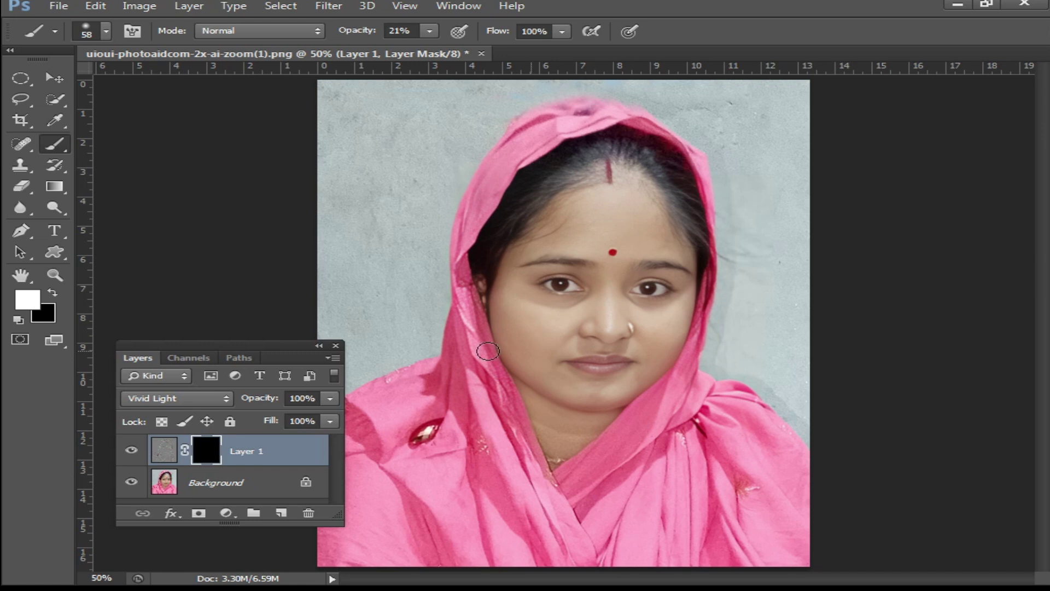
drag(263, 352, 914, 381)
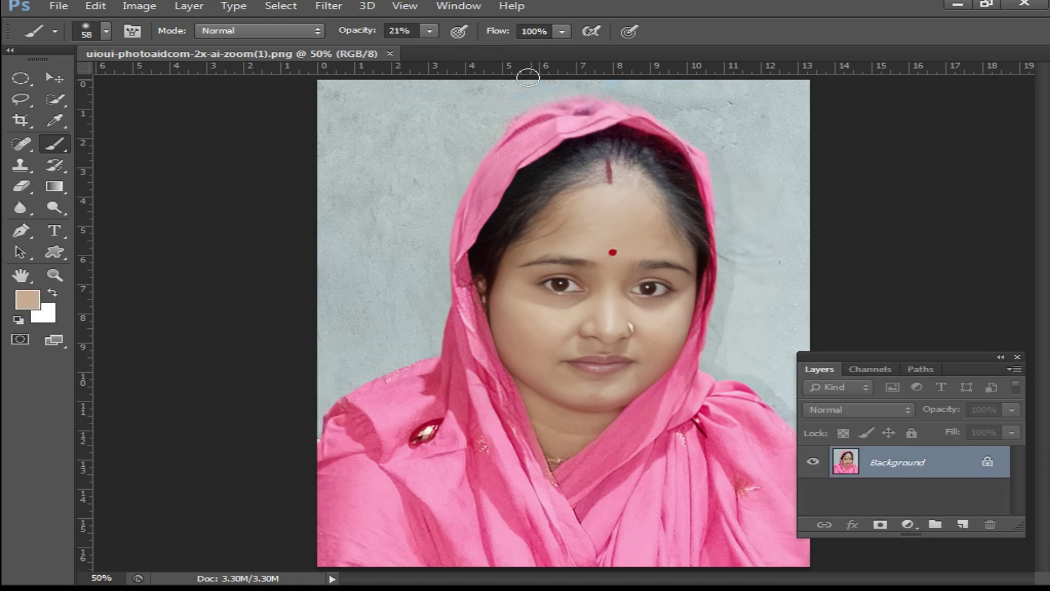
Close the portrait and reopen uioui-photoaidcom-2x-ai-zoom(1).png from the Desktop, arranging its window and the layer list
click(391, 52)
double_click(567, 247)
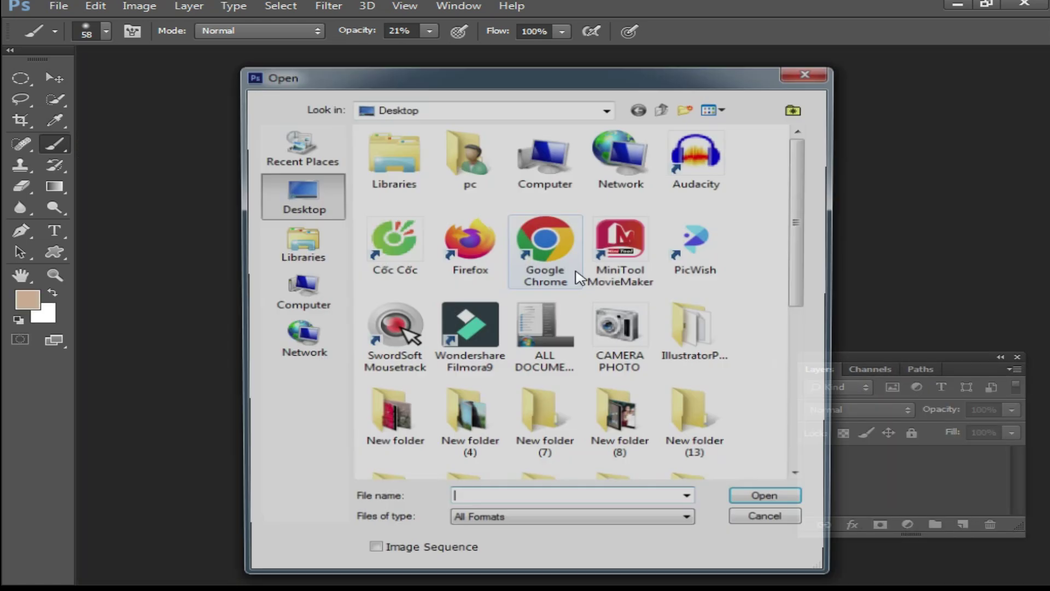
scroll(711, 372, down, 8)
double_click(389, 446)
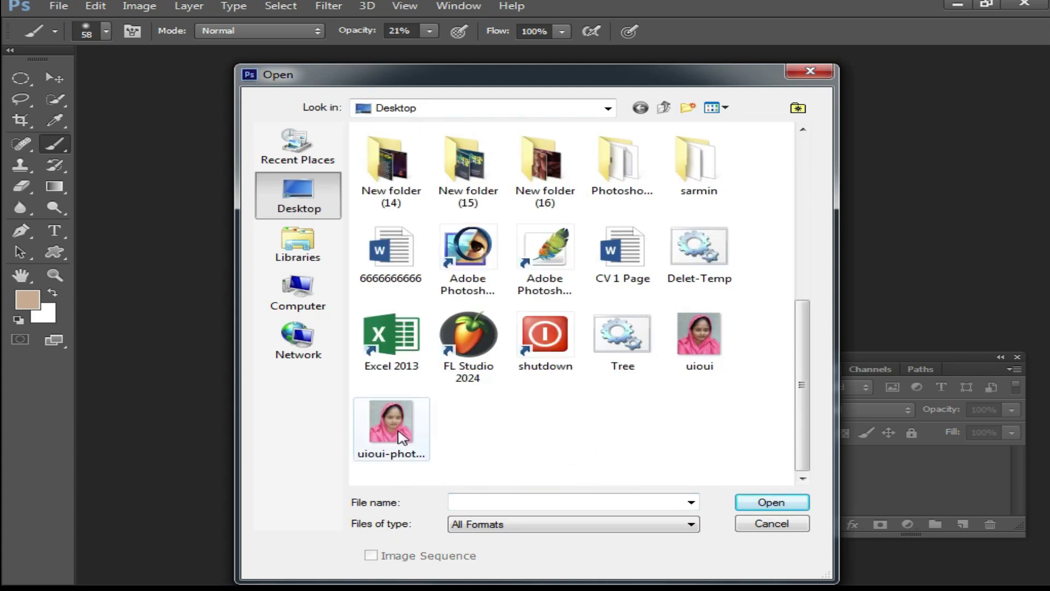
drag(351, 57, 217, 60)
mouse_move(342, 62)
mouse_down()
mouse_move(531, 64)
mouse_move(487, 62)
mouse_up()
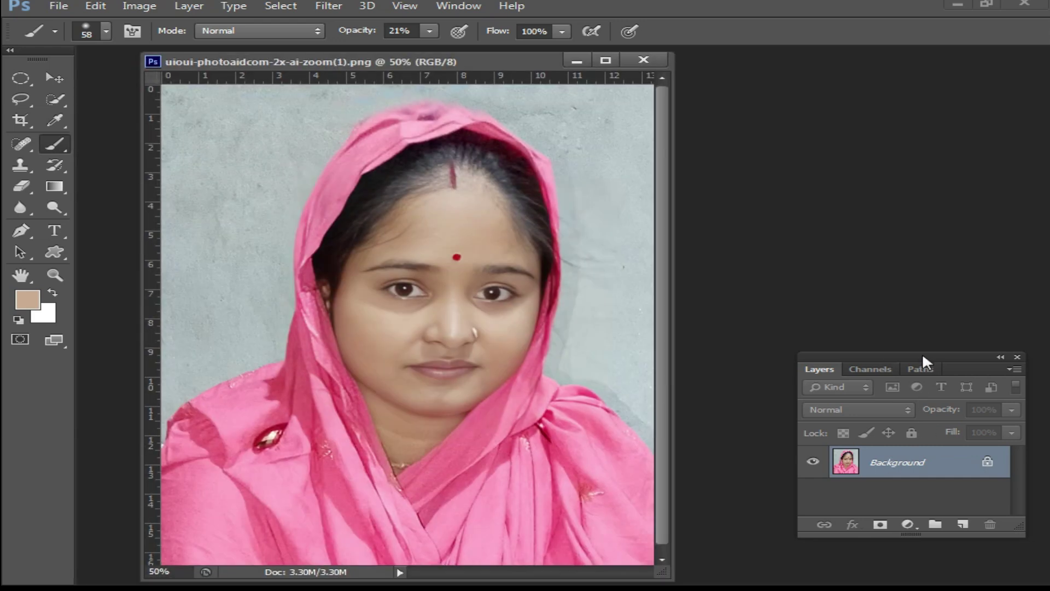
drag(923, 356, 907, 225)
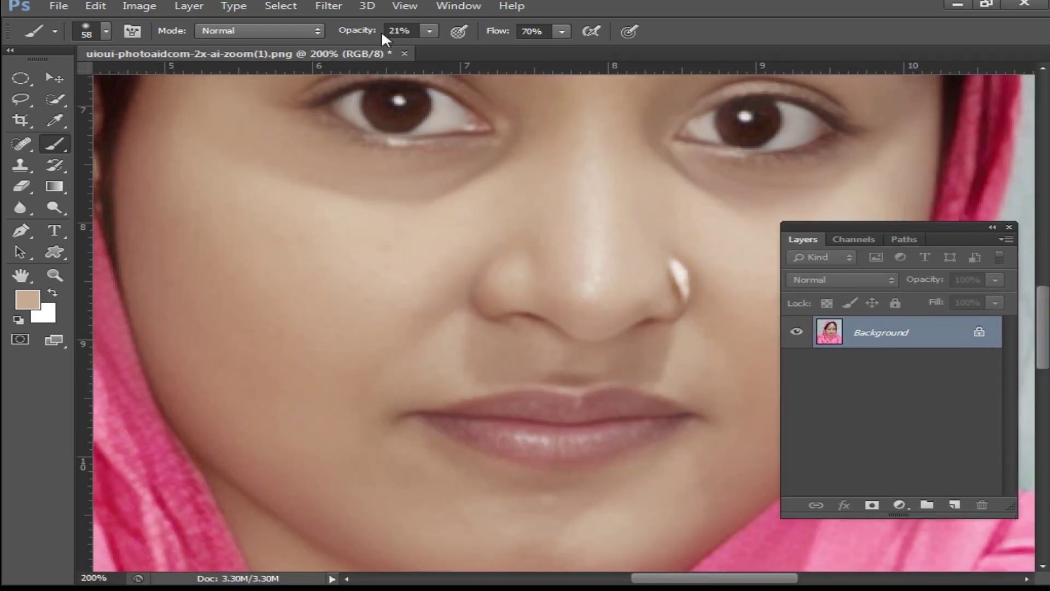
Bring up the Actions list and enable dialog display for the High Pass and Gaussian Blur steps of Action 2
click(457, 6)
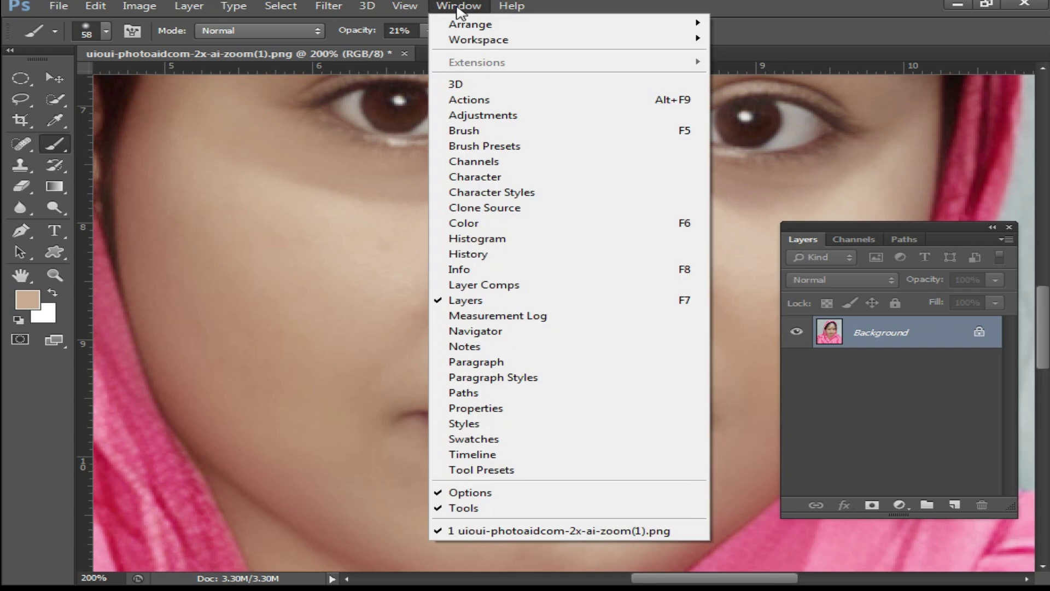
click(499, 101)
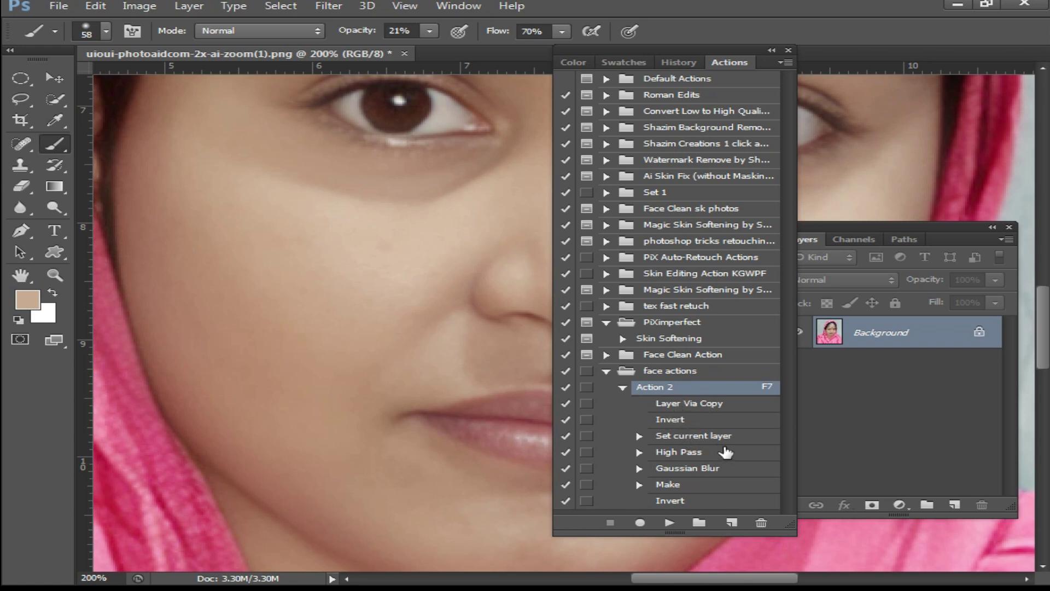
click(587, 452)
click(586, 468)
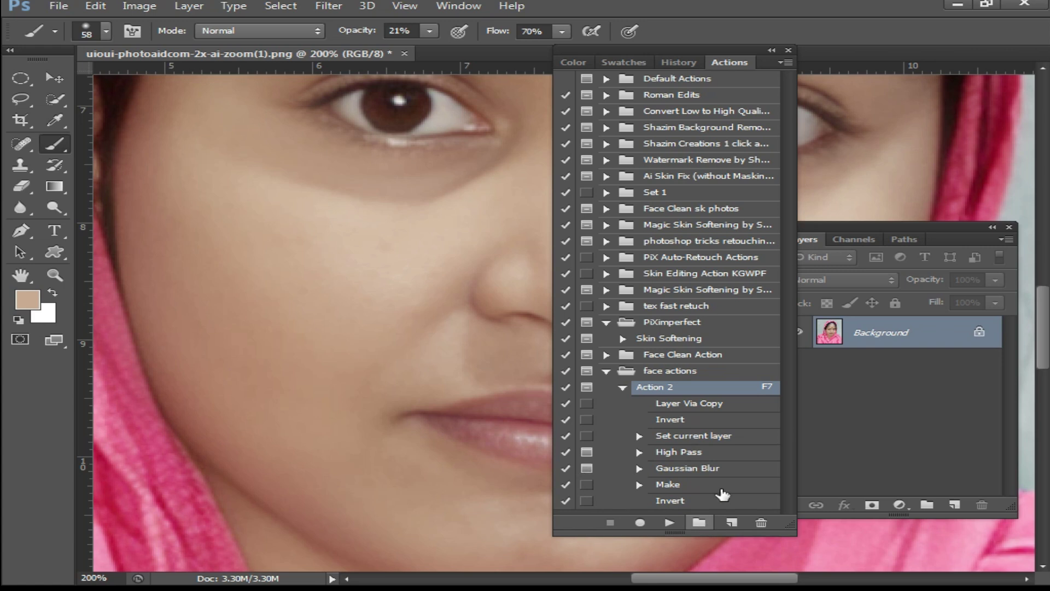
Play Action 2 from the "face actions" set on the portrait, with a High Pass radius of 12.7 pixels
click(606, 371)
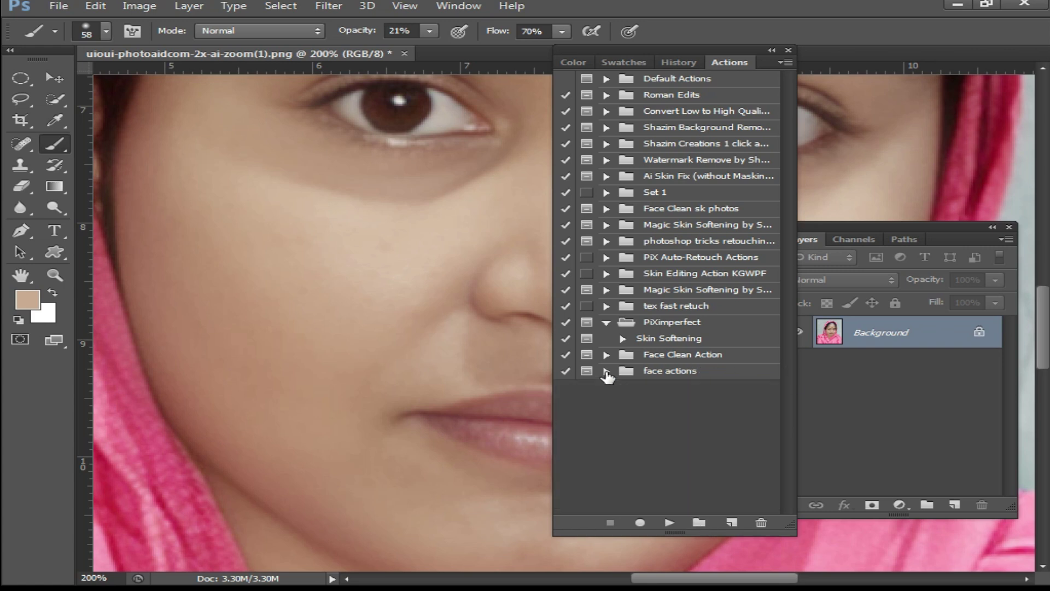
click(657, 372)
click(606, 371)
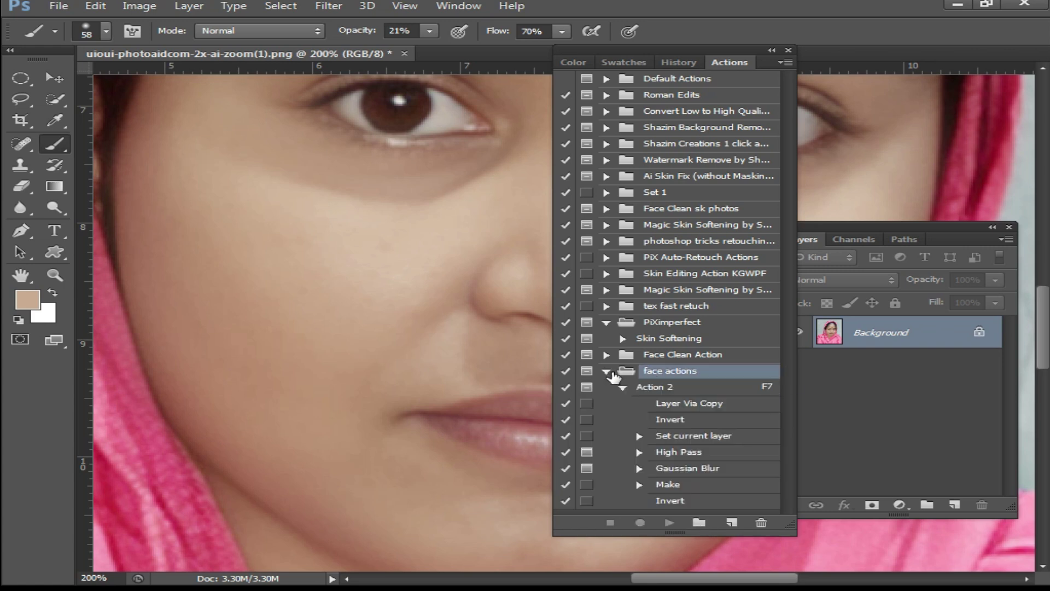
click(668, 387)
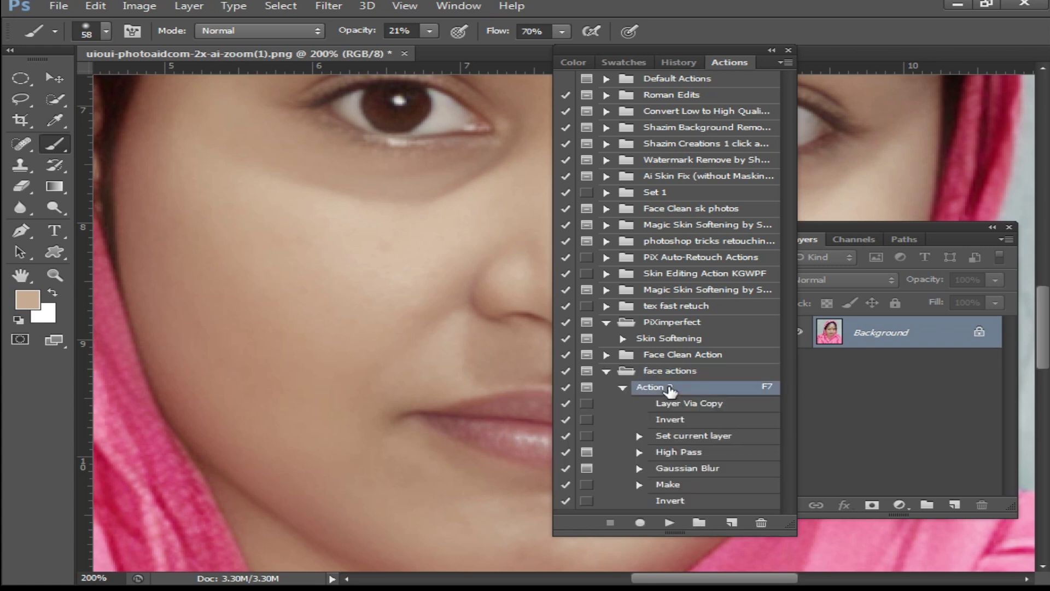
click(669, 523)
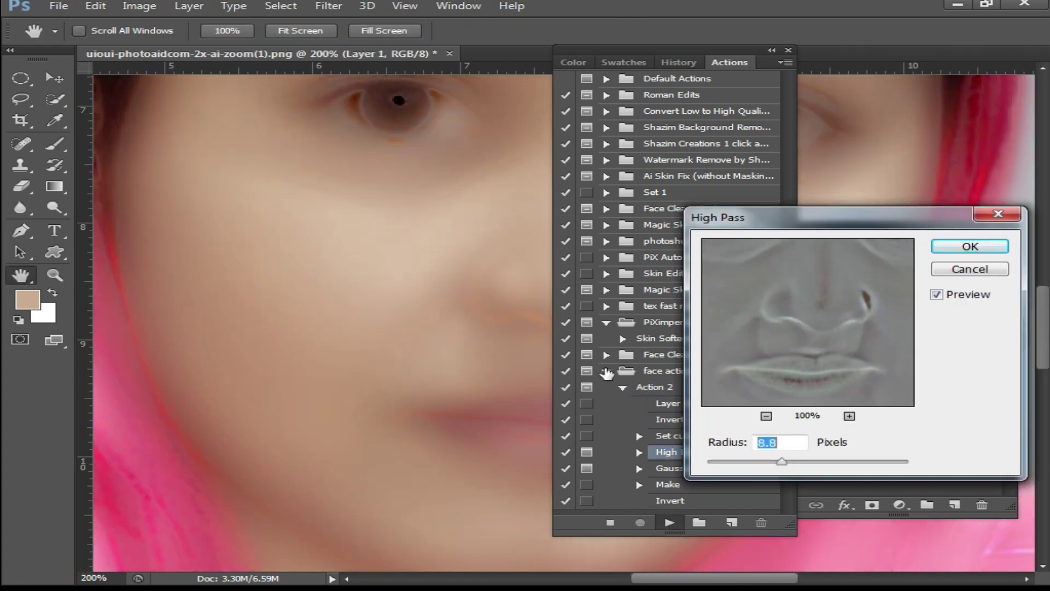
drag(777, 462, 791, 462)
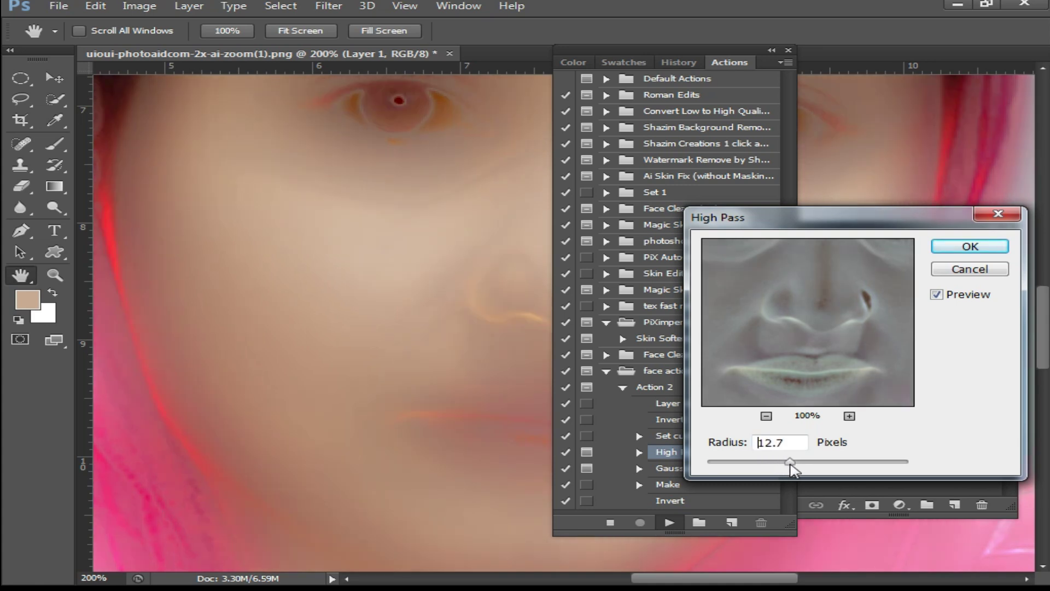
click(970, 246)
Set the action's Gaussian Blur radius to 0.8 pixels, let it finish and hide the Actions list
mouse_move(693, 440)
mouse_down()
mouse_move(706, 441)
mouse_move(684, 441)
mouse_move(707, 442)
mouse_move(691, 441)
mouse_up()
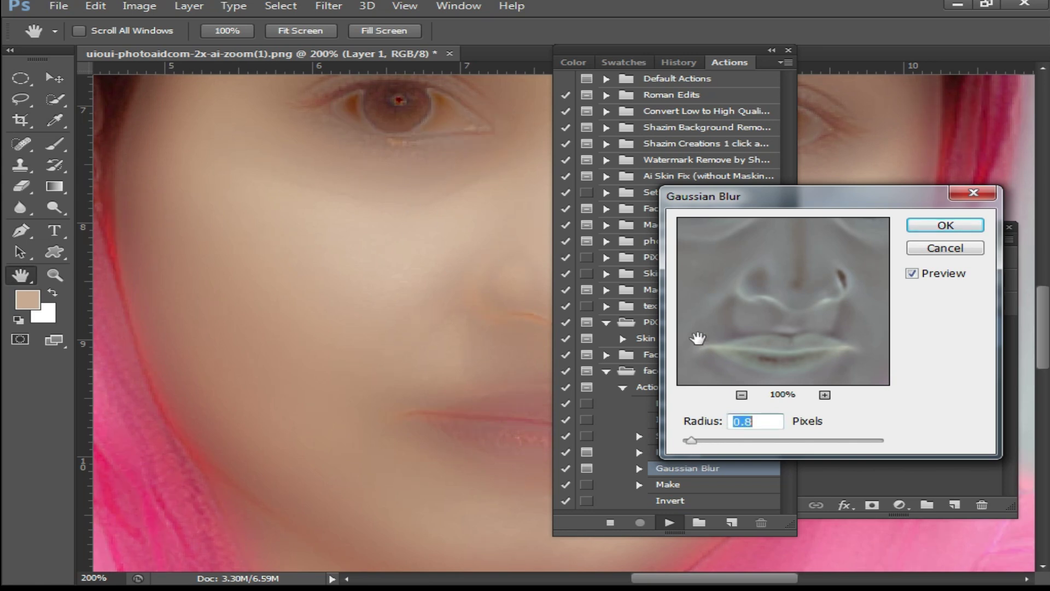
click(947, 227)
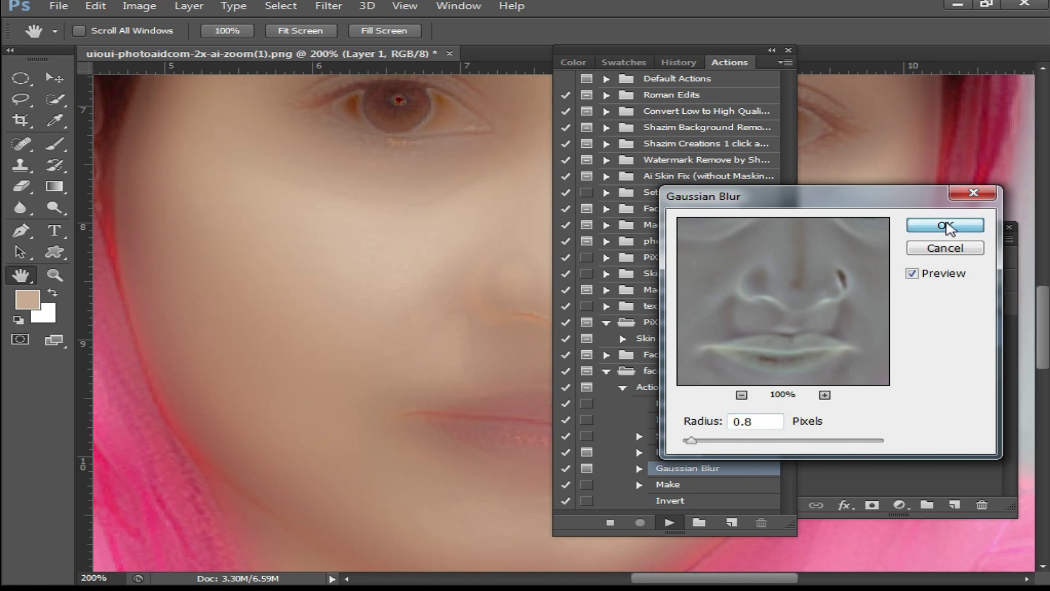
click(788, 50)
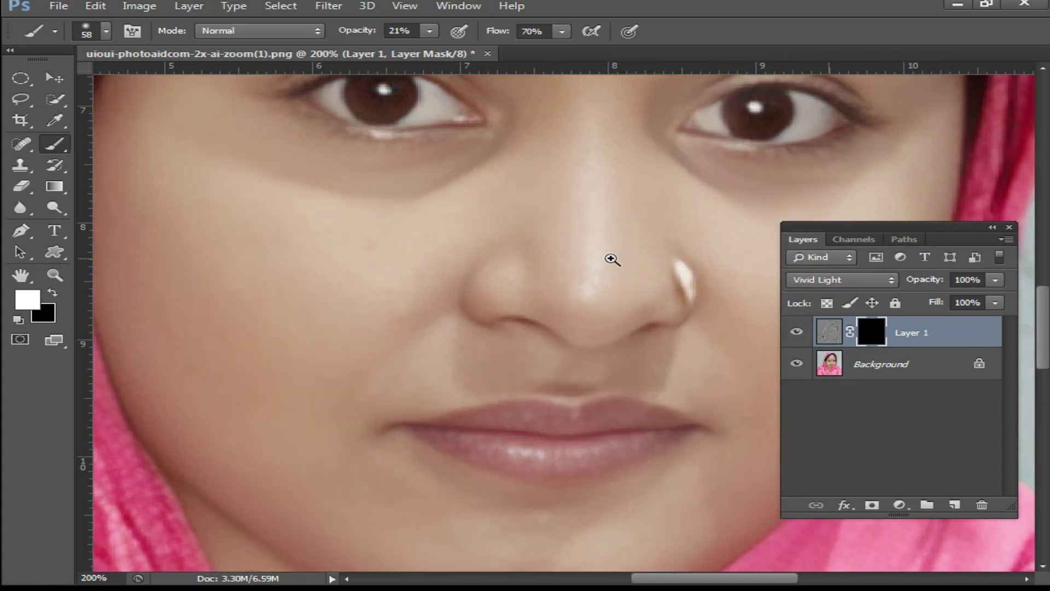
ctrl+click(611, 258)
alt+click(547, 260)
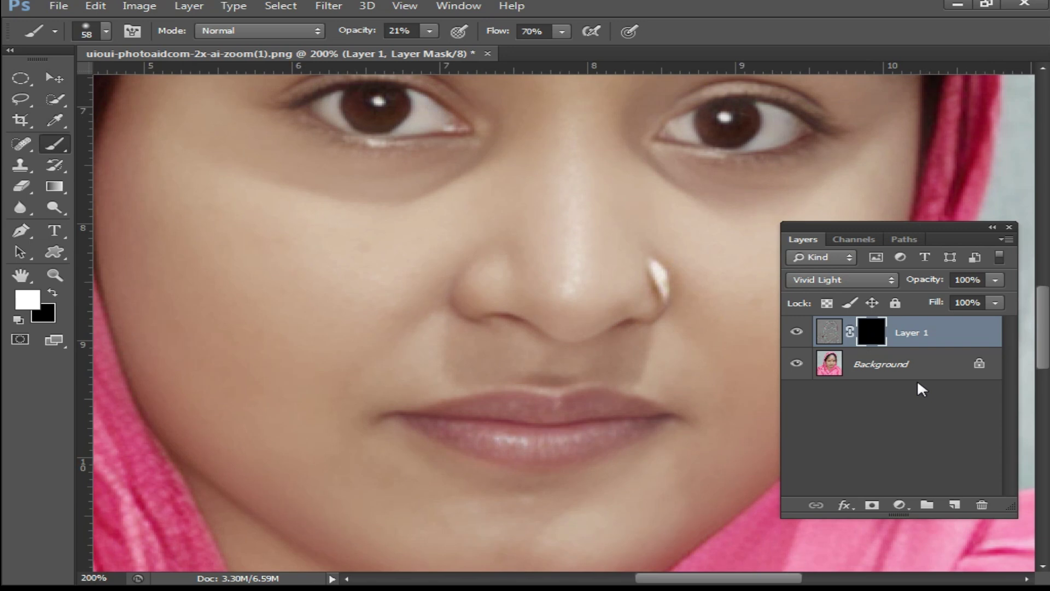
Merge Layer 1 into the Background and rerun the face-retouching action with a High Pass radius of 8.8 pixels
key(ctrl+e)
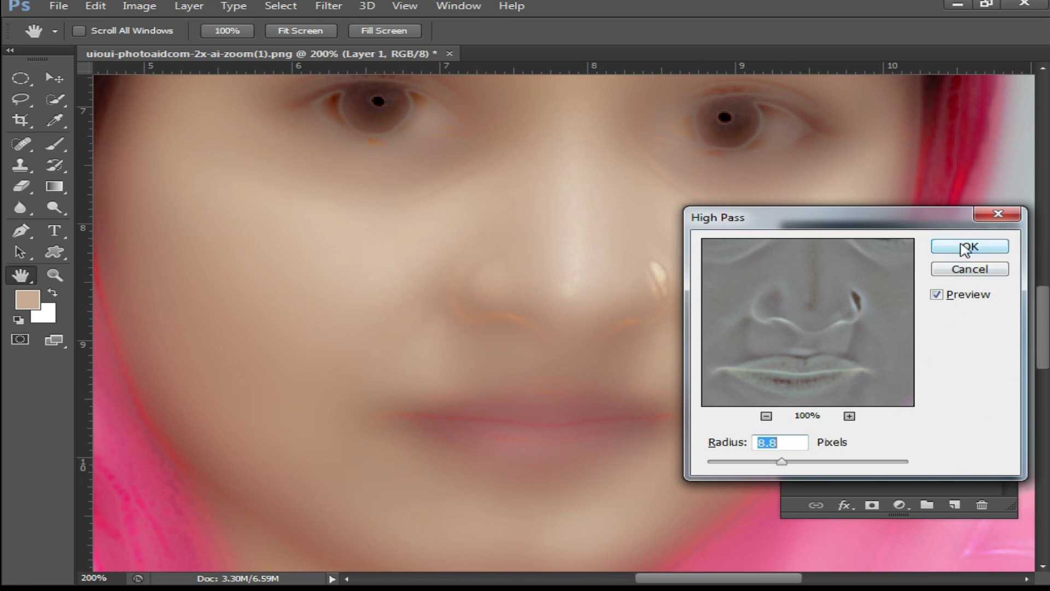
click(965, 247)
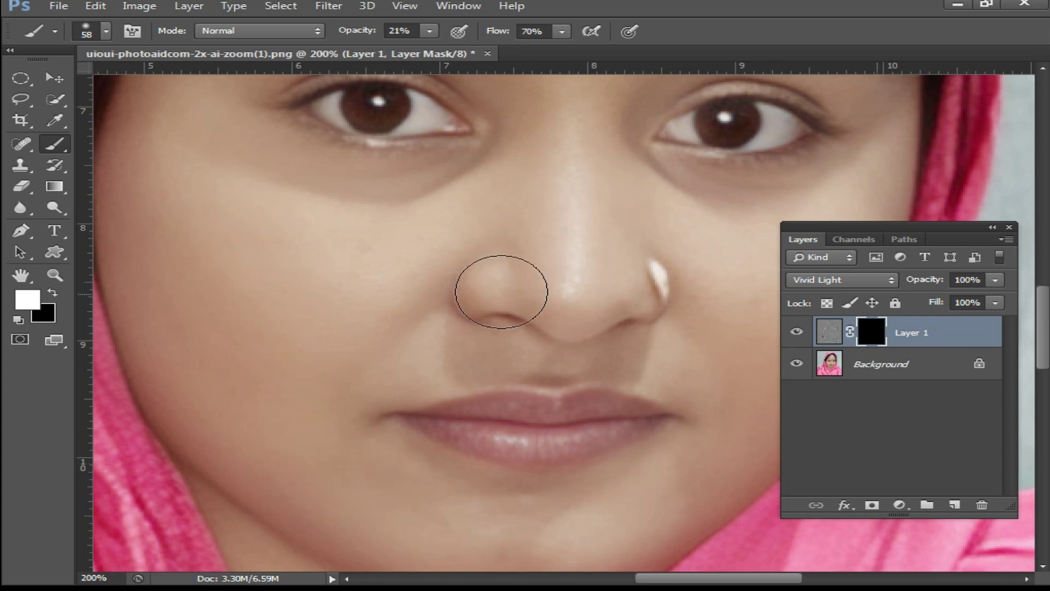
Paint white on Layer 1's mask over the nose, cheeks and forehead with the Brush at 21% opacity
scroll(500, 286, up, 3)
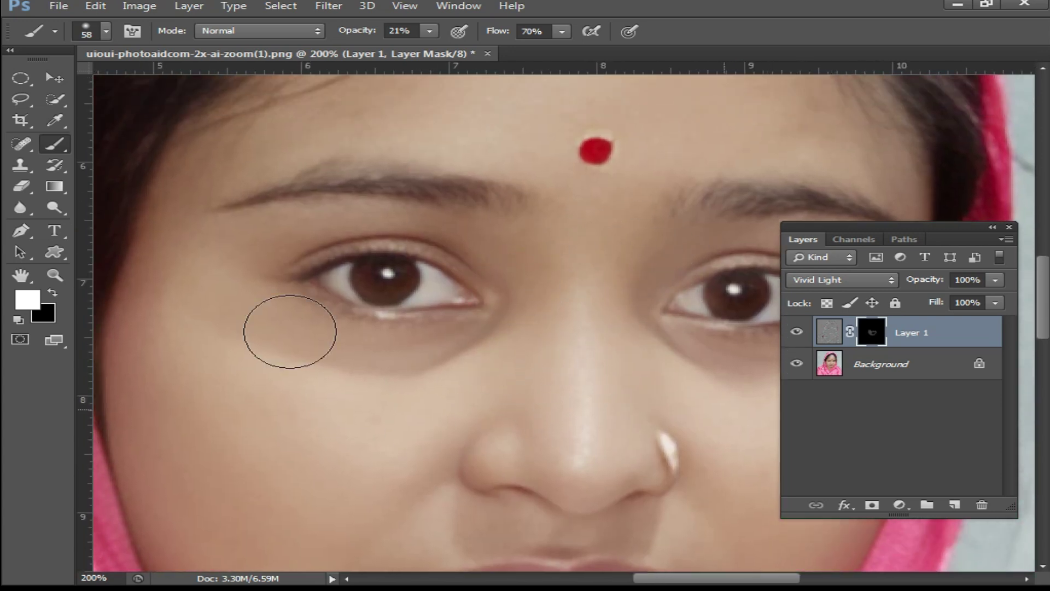
alt+click(586, 284)
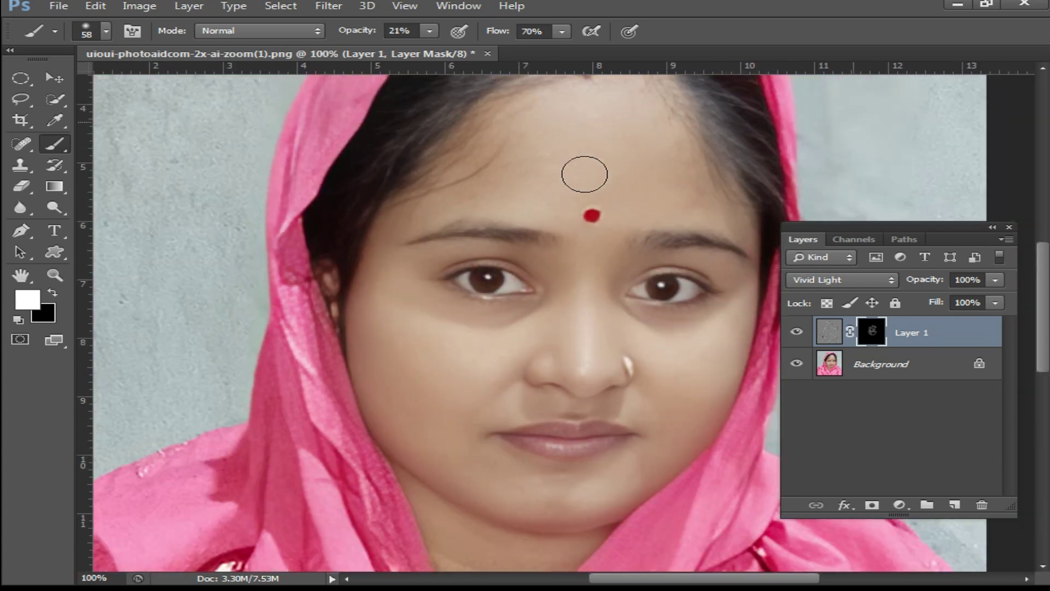
scroll(647, 328, down, 2)
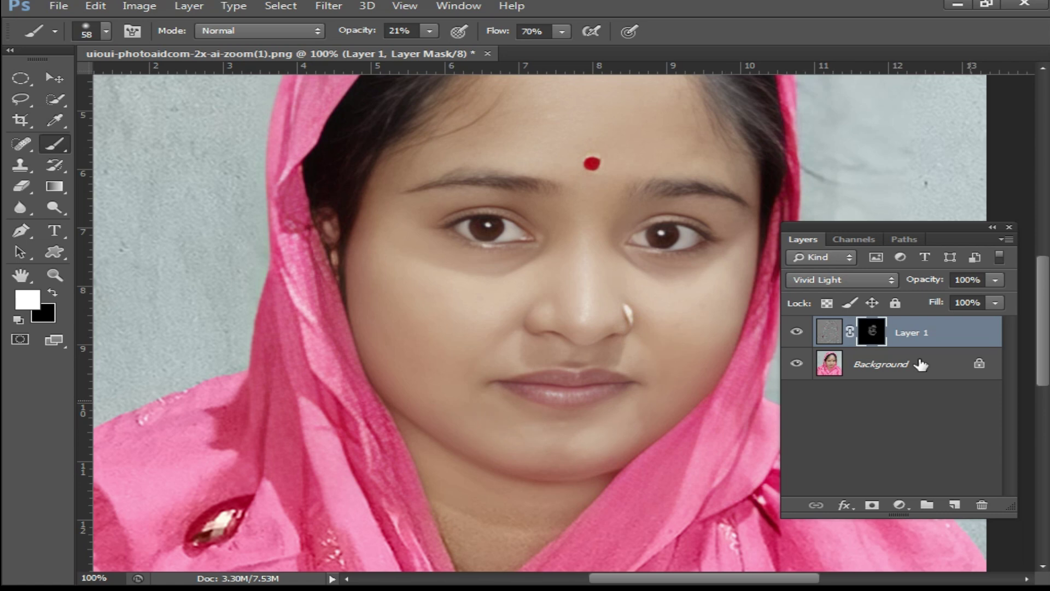
Merge Layer 1 down and rerun the face-retouching action with a larger High Pass radius and a Gaussian Blur radius of 2.9 pixels
key(z)
key(ctrl+e)
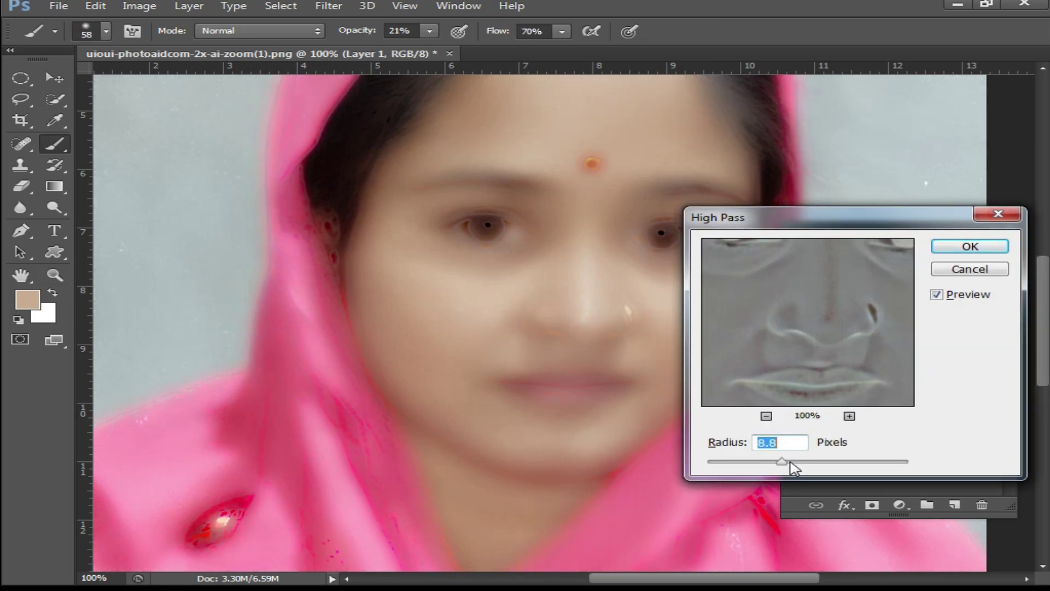
mouse_move(791, 462)
mouse_down()
mouse_move(816, 462)
mouse_move(803, 462)
mouse_up()
click(970, 246)
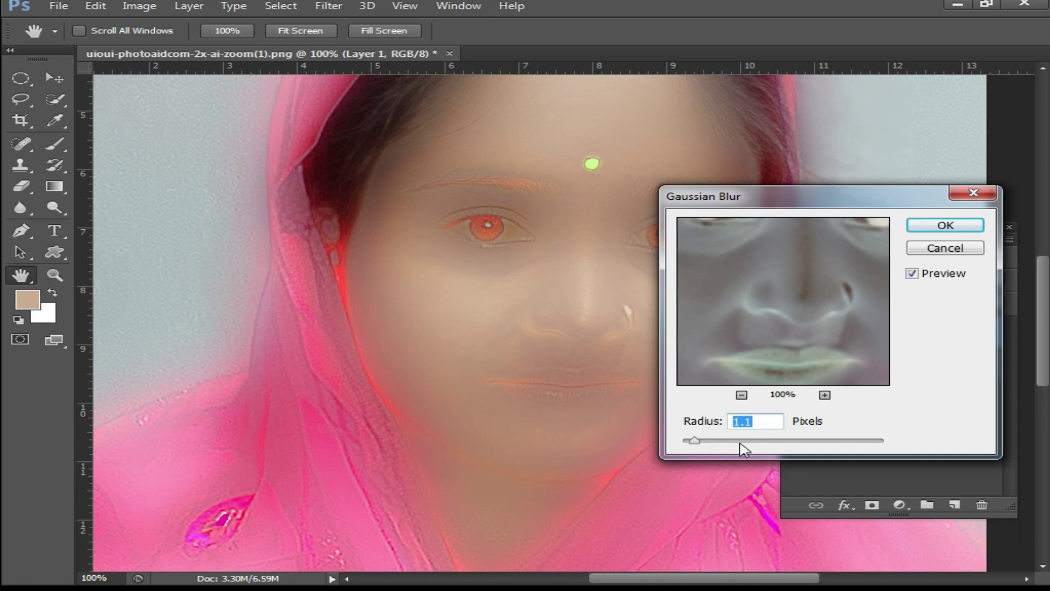
mouse_move(703, 442)
mouse_down()
mouse_move(675, 445)
mouse_move(729, 445)
mouse_move(714, 442)
mouse_up()
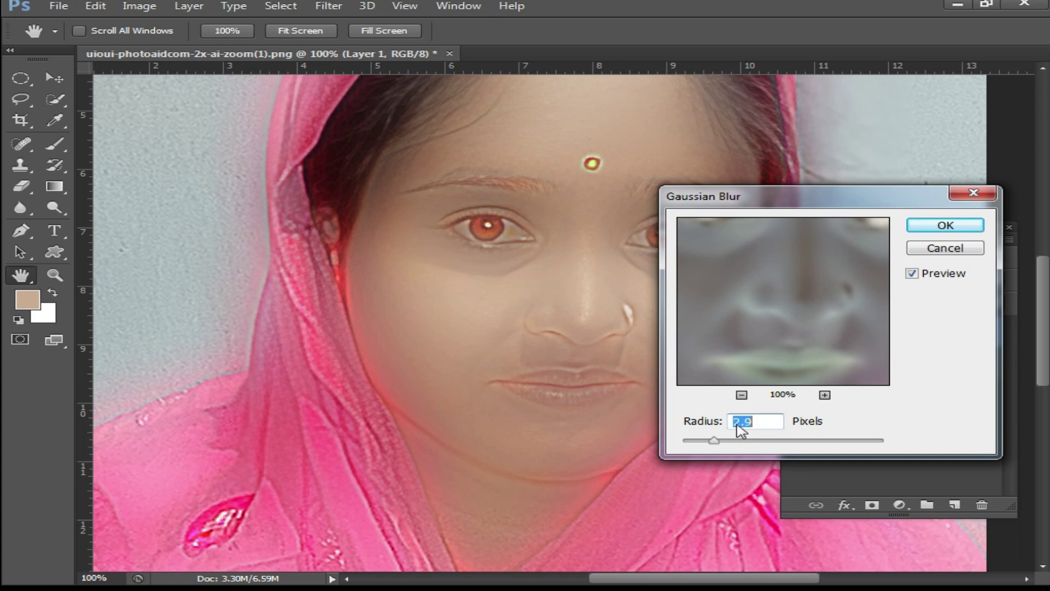
click(945, 224)
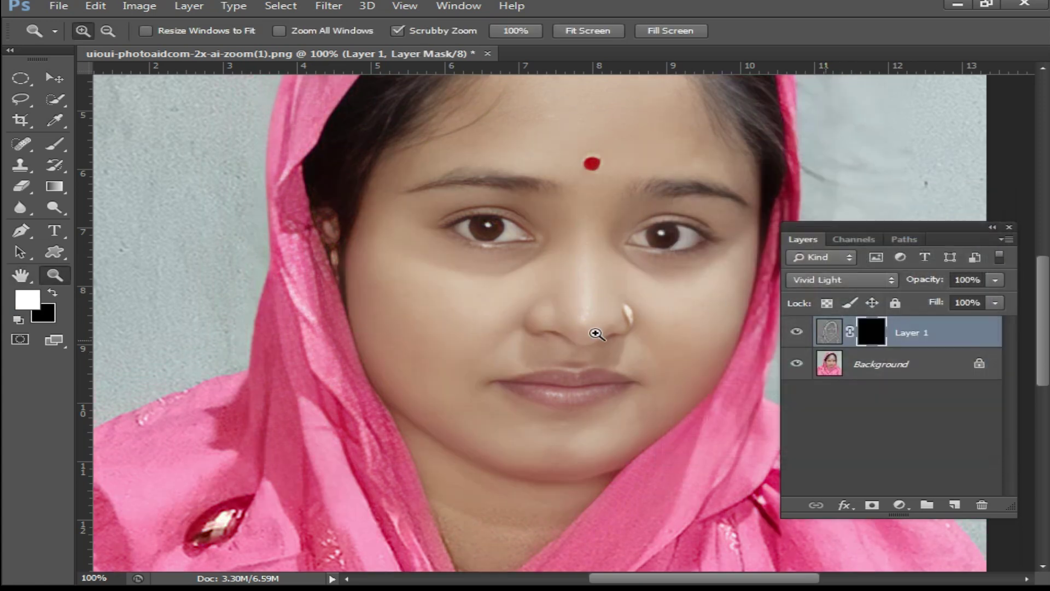
Smooth the cheek by painting white on Layer 1's mask with the Brush at 21% opacity
click(538, 295)
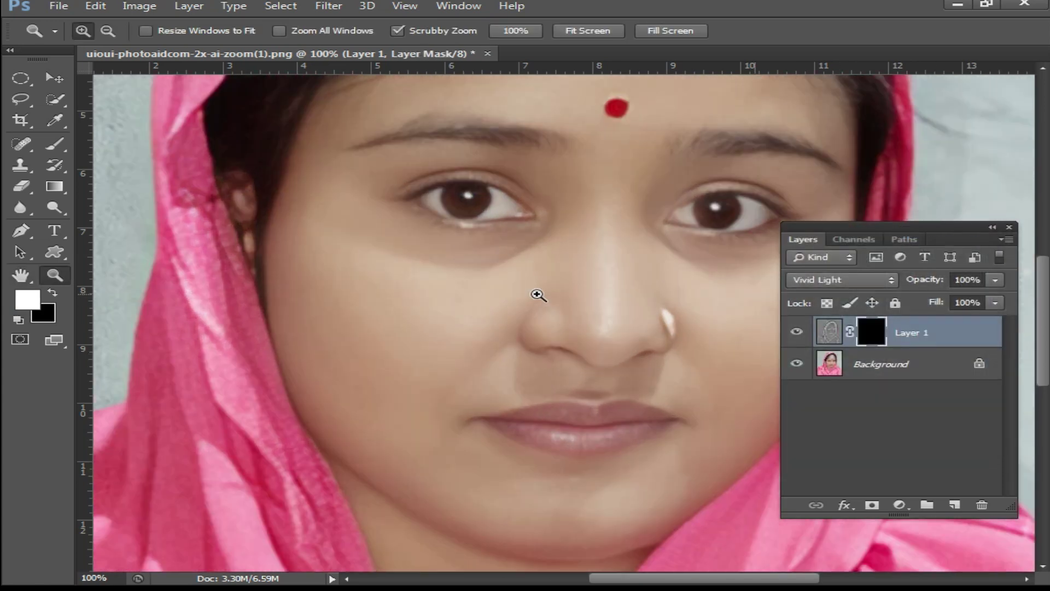
click(538, 295)
drag(437, 321, 491, 297)
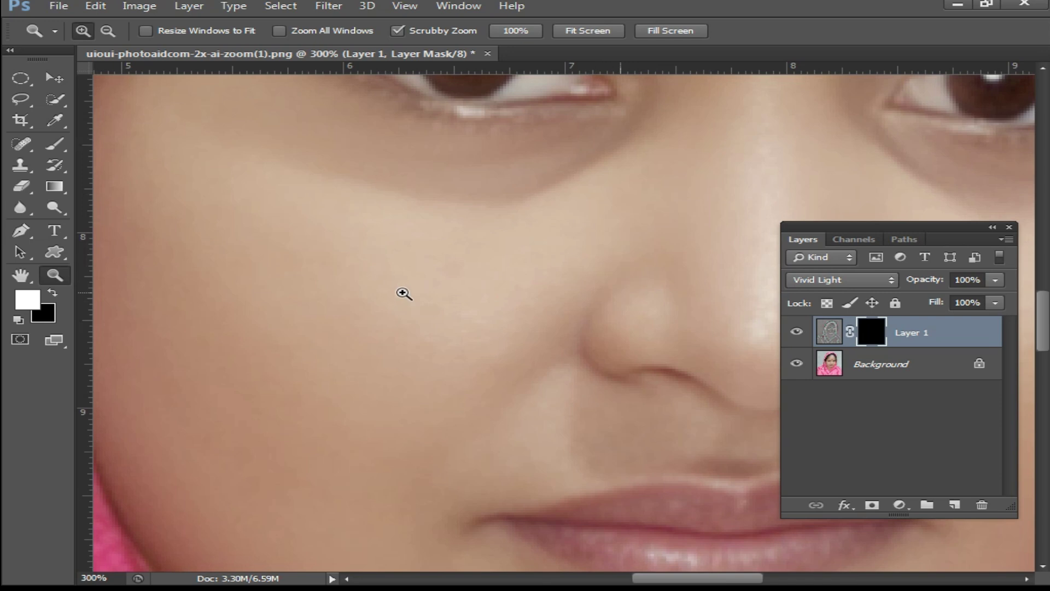
click(55, 144)
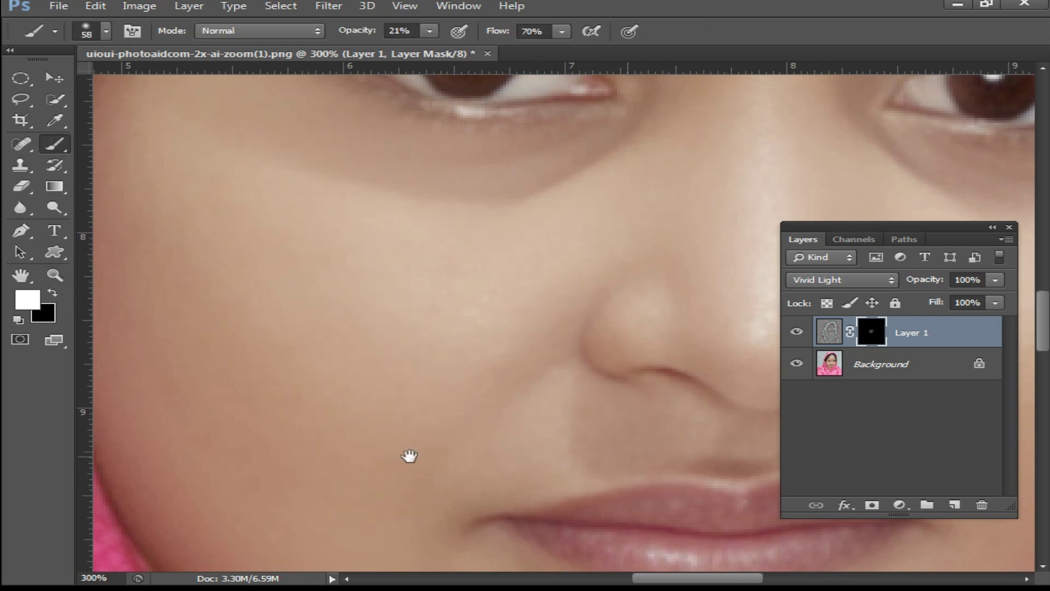
drag(410, 453, 354, 307)
key(ctrl+minus)
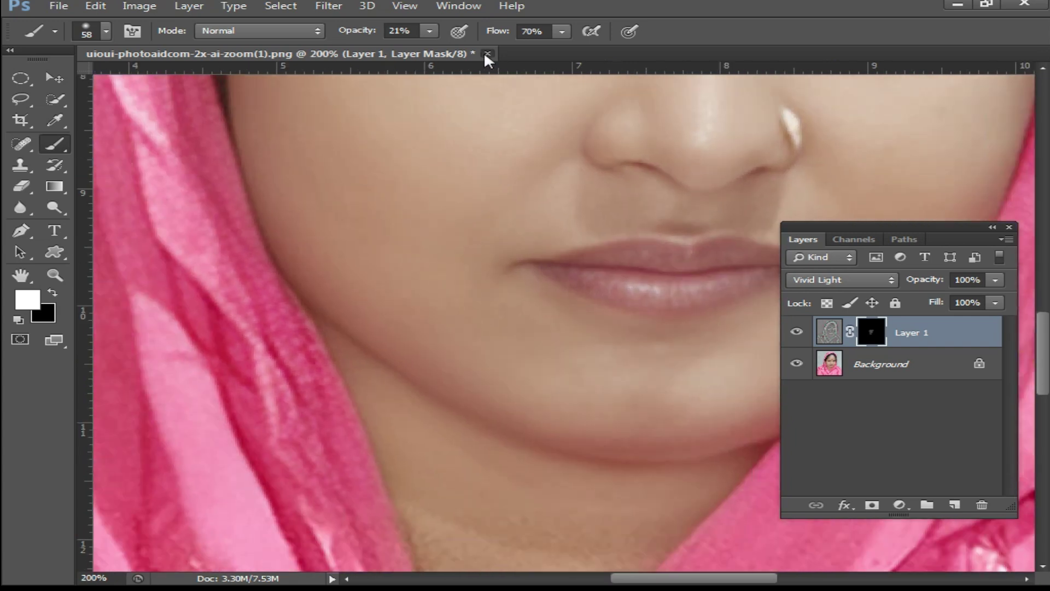
Close the enlarged portrait without saving and open the original uioui.jpg from the Desktop
click(486, 53)
click(530, 234)
key(ctrl+o)
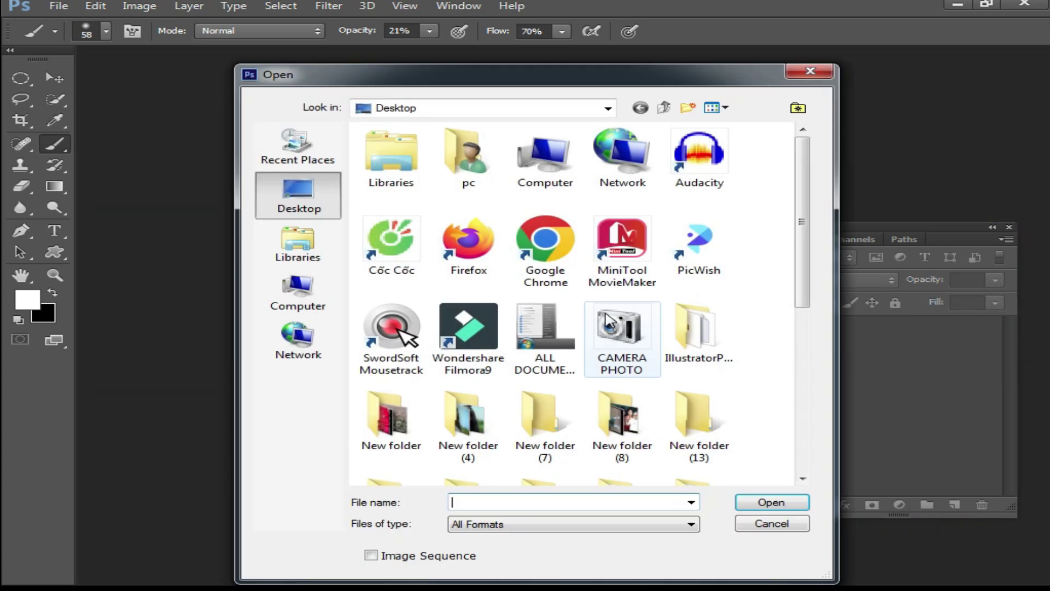
scroll(758, 352, down, 5)
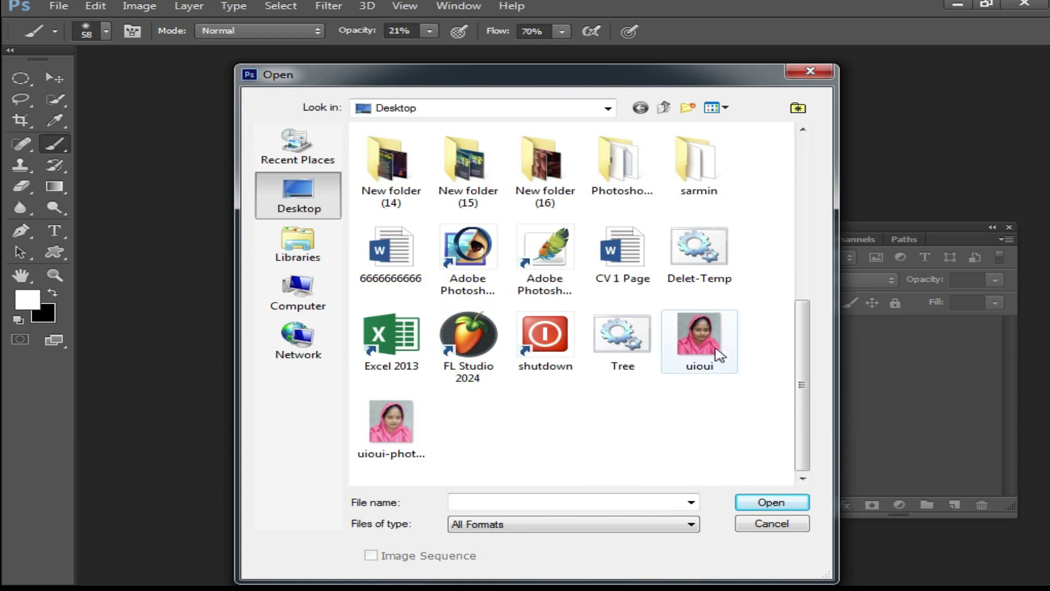
double_click(695, 331)
Run the face-retouching action on uioui.jpg with a High Pass radius of 6.8 pixels and a Gaussian Blur radius of 0.1 pixels
ctrl+click(549, 291)
ctrl+click(550, 291)
ctrl+click(549, 291)
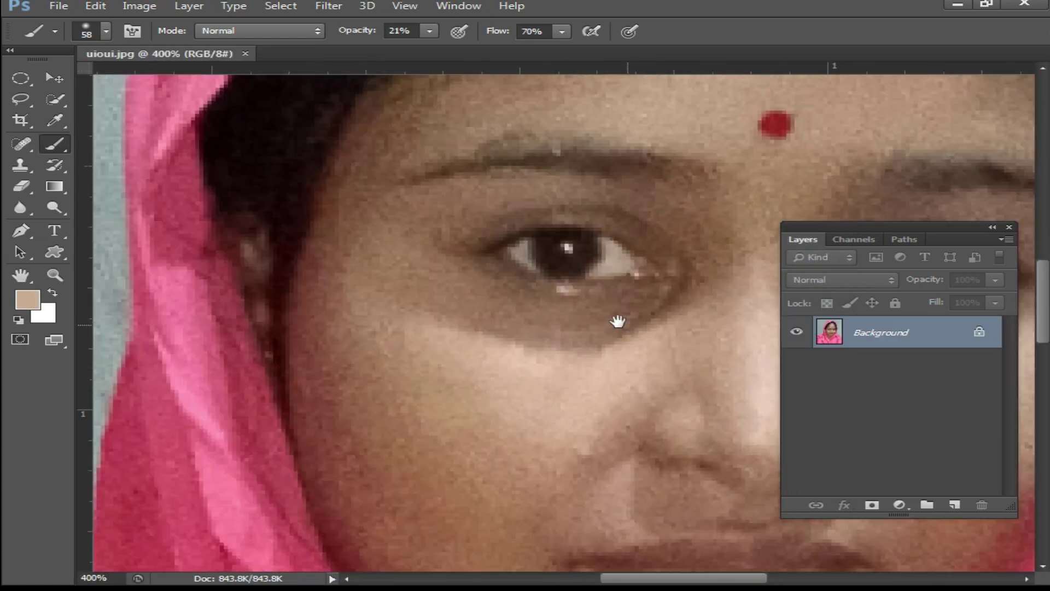
drag(616, 321, 408, 223)
drag(455, 302, 443, 273)
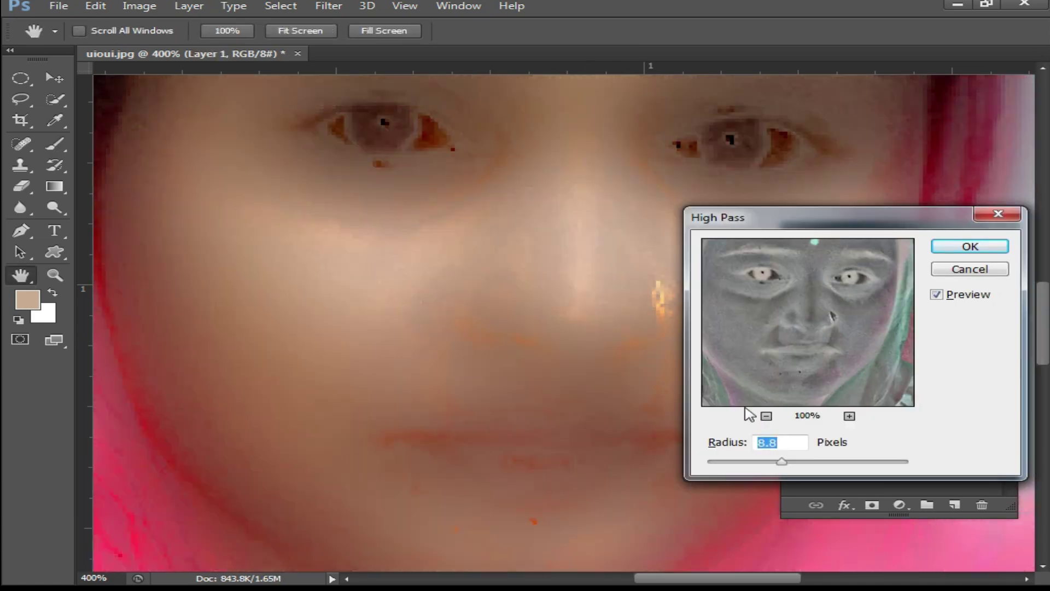
drag(782, 462, 771, 465)
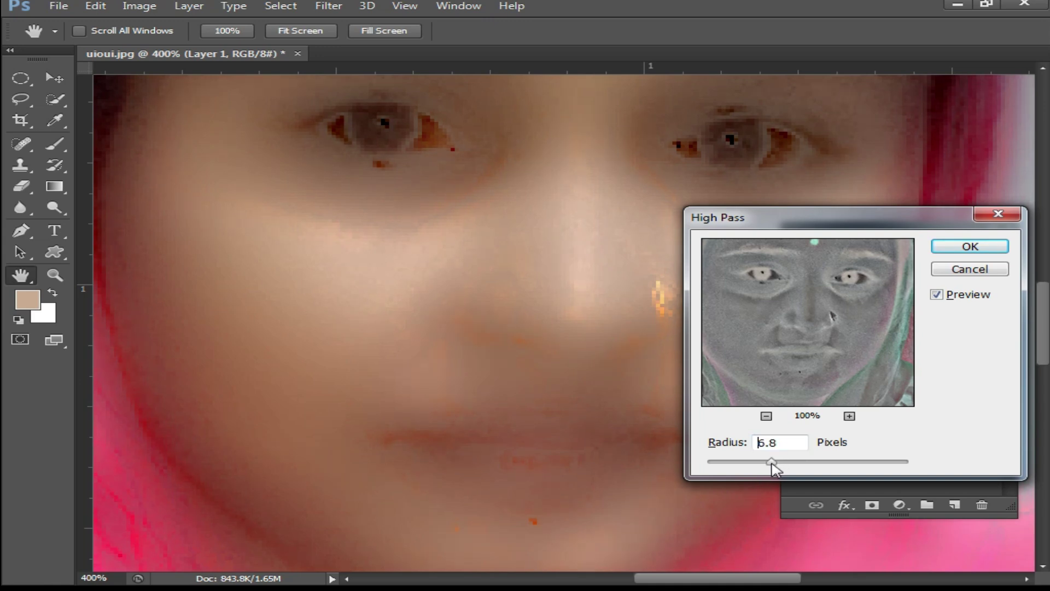
click(996, 241)
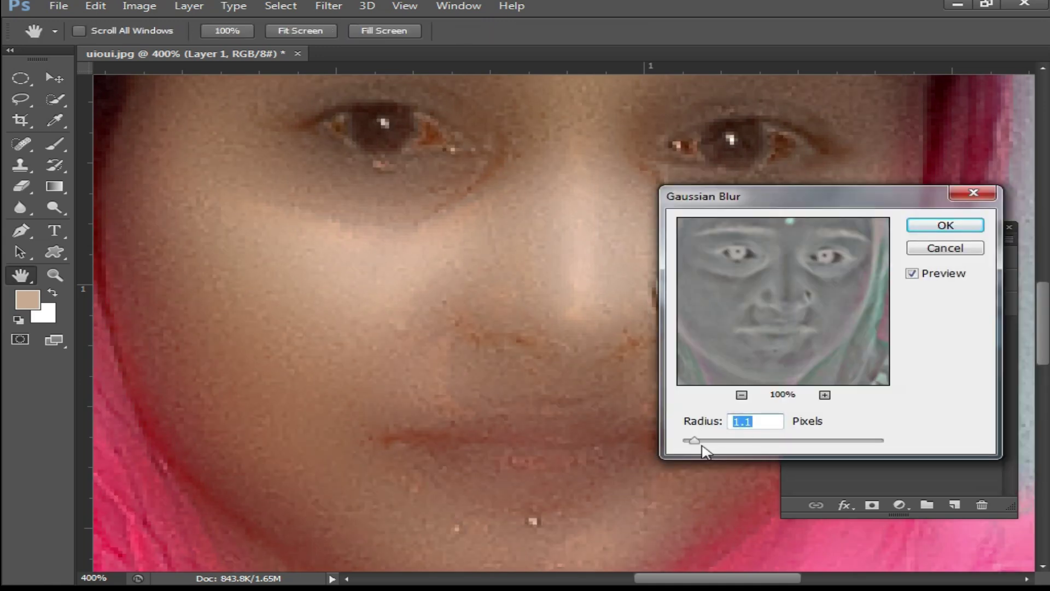
drag(702, 445, 673, 443)
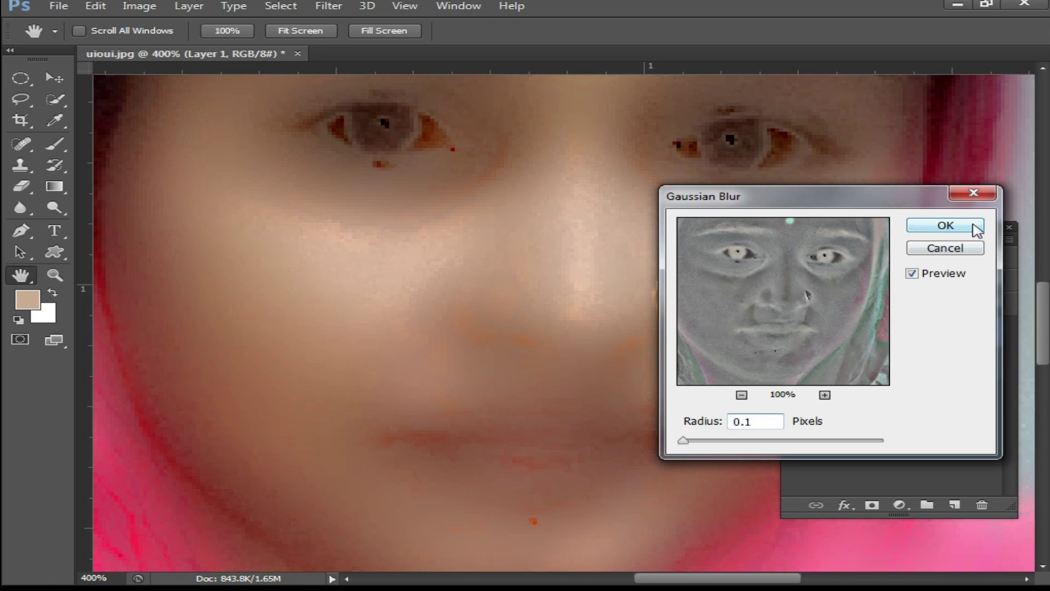
click(973, 226)
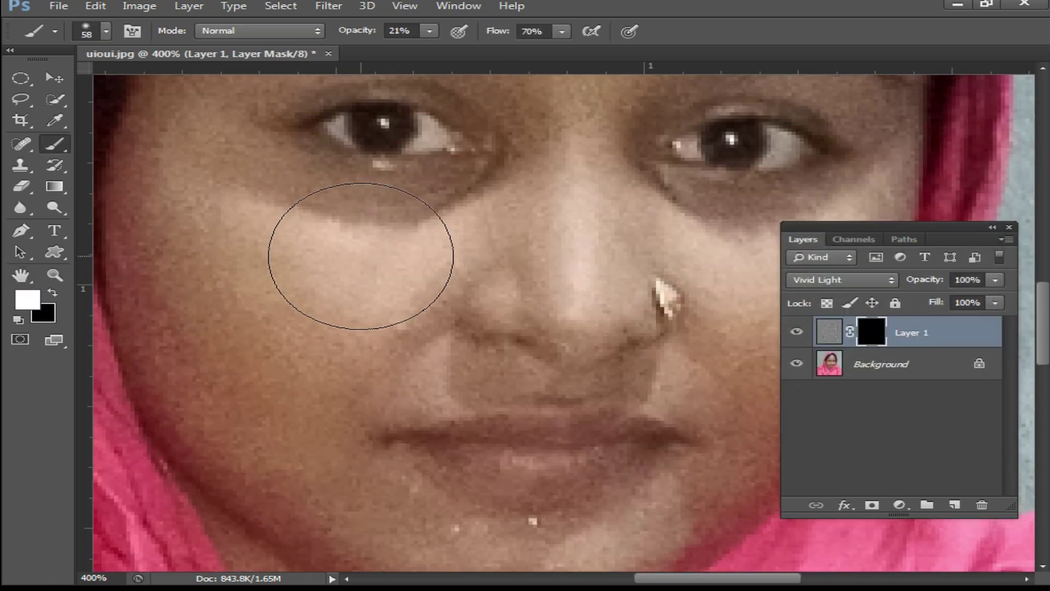
Set the brush size to 32 pixels and paint white on Layer 1's mask over the cheek at 21% opacity
right_click(361, 256)
click(419, 296)
mouse_move(313, 280)
mouse_down()
mouse_move(326, 303)
mouse_move(350, 309)
mouse_up()
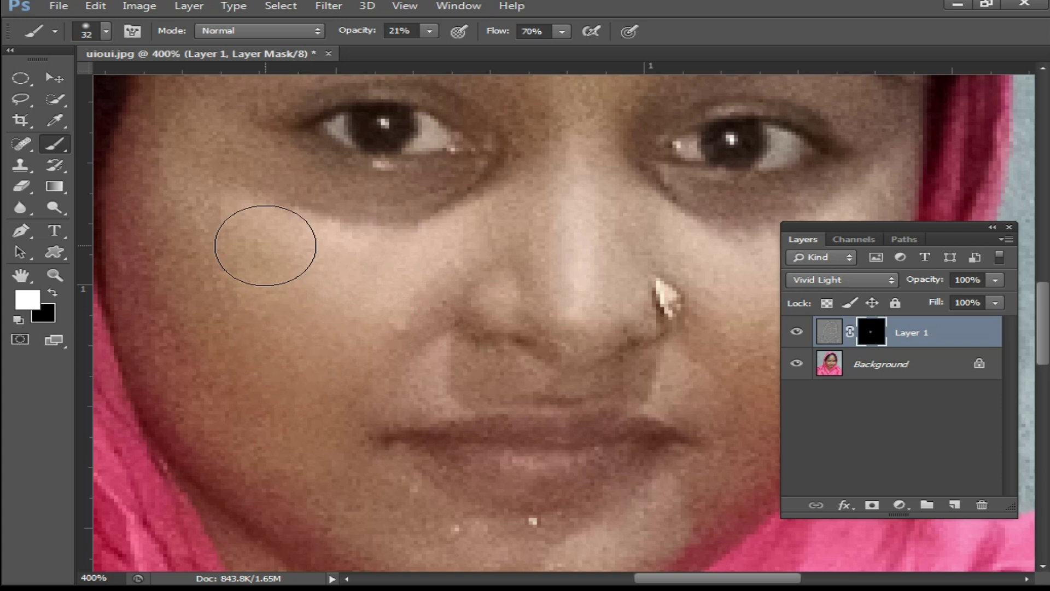
click(430, 31)
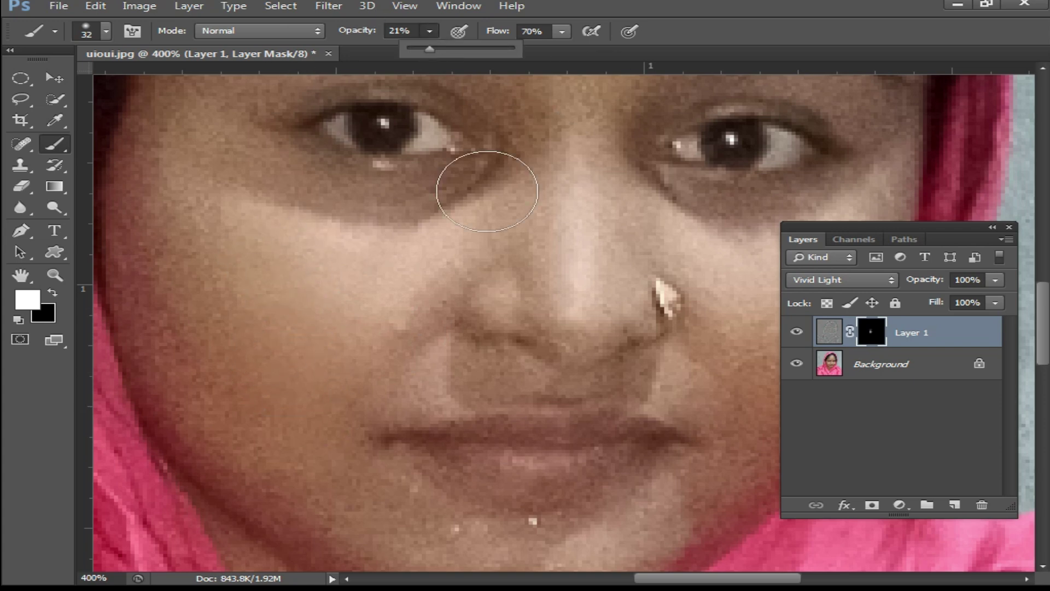
mouse_move(277, 200)
mouse_down()
mouse_move(244, 377)
mouse_move(289, 256)
mouse_move(353, 322)
mouse_up()
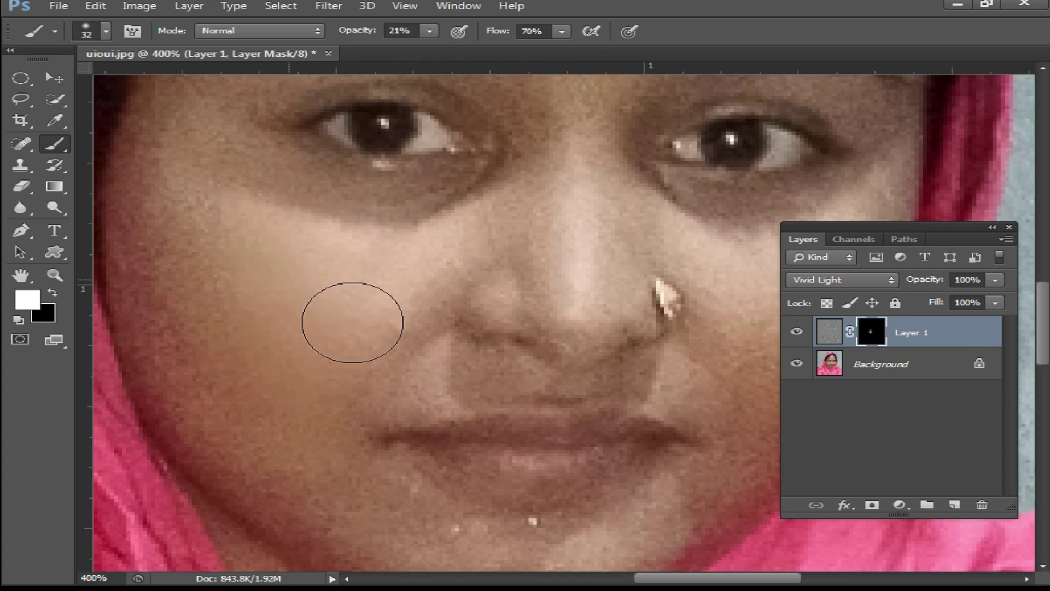
Set the brush opacity to 100% and paint on the mask over the cheek, nose and forehead
click(427, 33)
drag(428, 46, 602, 59)
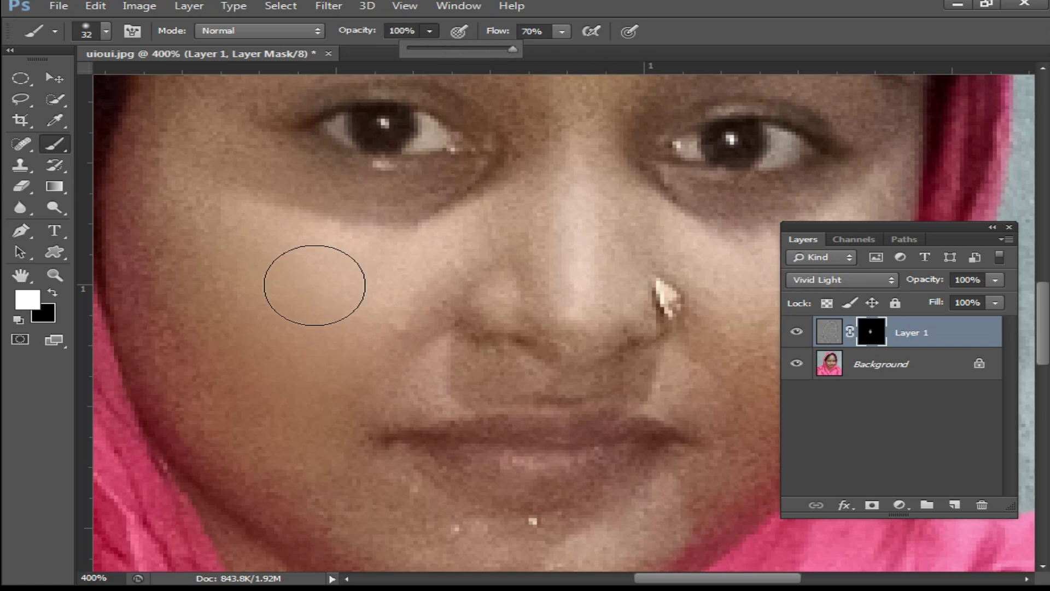
click(313, 273)
mouse_move(238, 195)
mouse_down()
mouse_move(247, 478)
mouse_move(416, 581)
mouse_move(333, 388)
mouse_move(414, 396)
mouse_move(458, 362)
mouse_move(460, 260)
mouse_move(487, 249)
mouse_move(510, 186)
mouse_move(344, 201)
mouse_move(187, 99)
mouse_move(302, 245)
mouse_move(514, 242)
mouse_move(565, 317)
mouse_up()
key(space)
drag(612, 184, 543, 367)
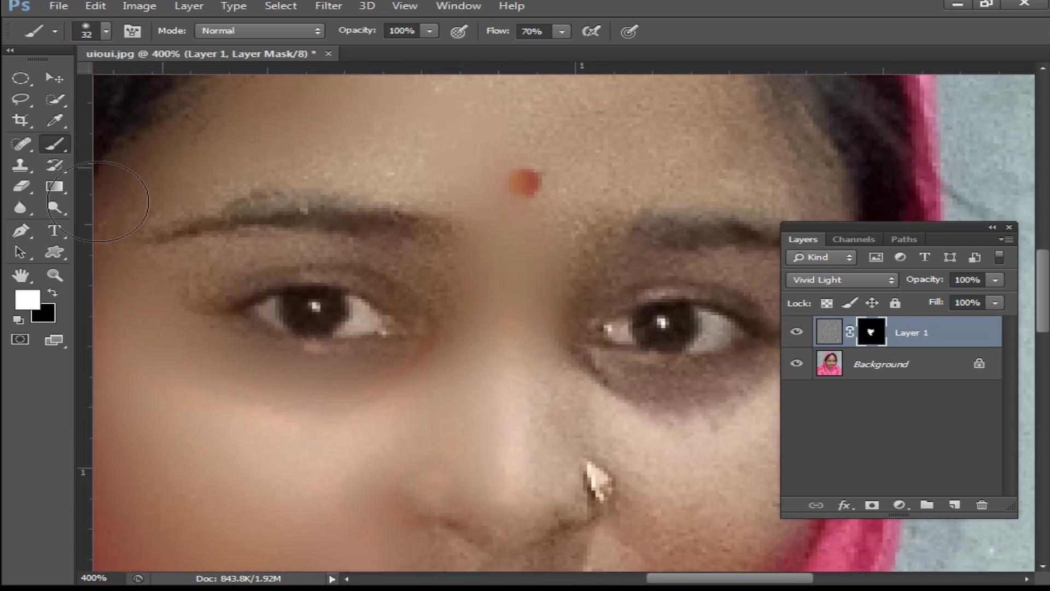
Continue painting white on the mask over the other cheek, the chin and the skin around the mouth
scroll(668, 171, down, 1)
mouse_move(629, 179)
mouse_down()
mouse_move(604, 172)
mouse_move(717, 156)
mouse_move(708, 124)
mouse_move(537, 80)
mouse_up()
drag(583, 294, 481, 190)
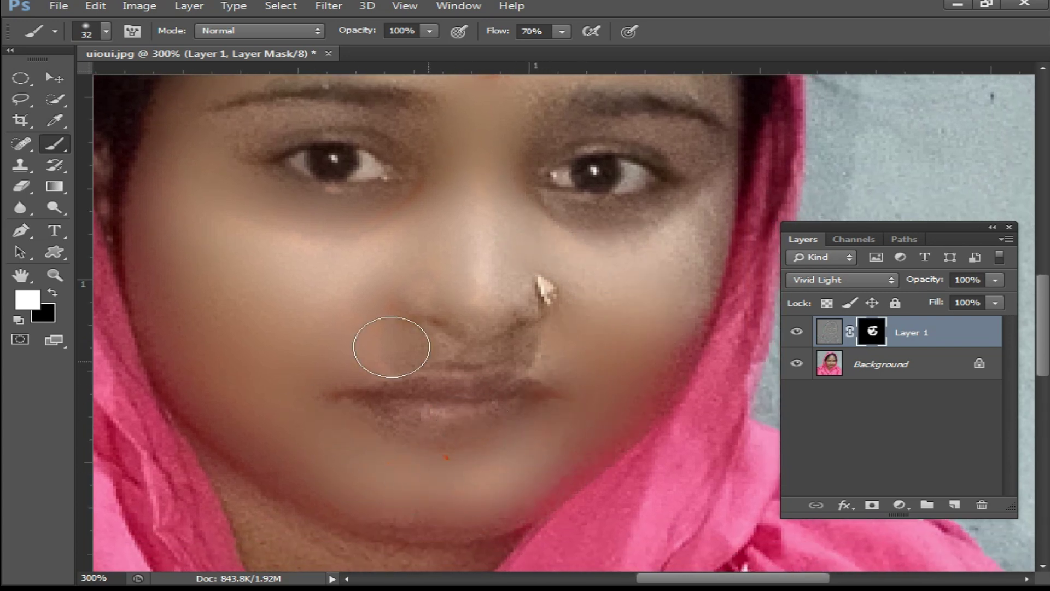
scroll(374, 302, up, 1)
drag(374, 302, 457, 291)
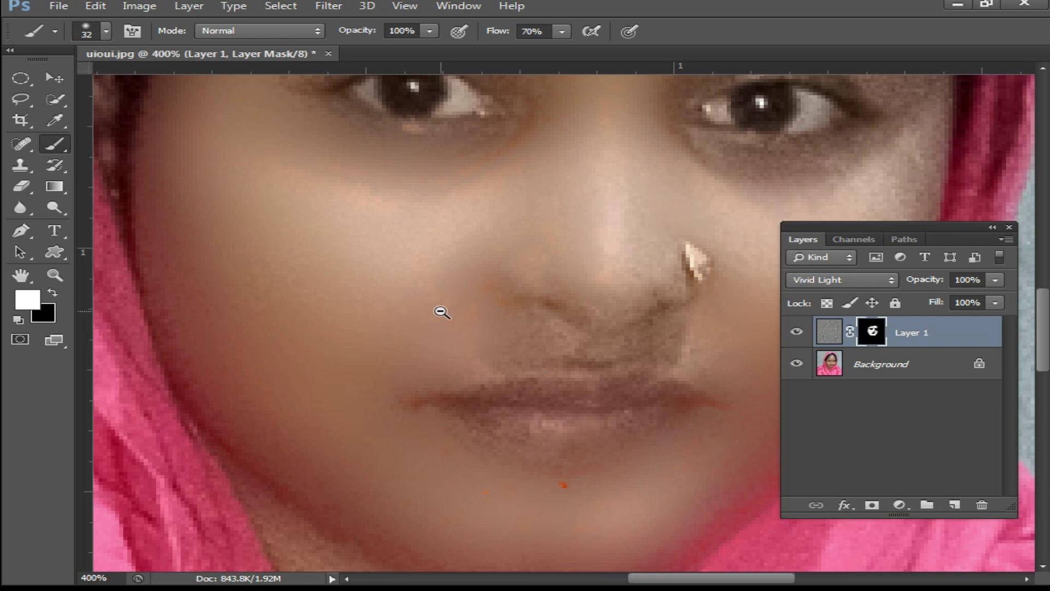
alt+click(442, 311)
Close uioui.jpg without saving and reopen uioui-photoaidcom-2x-ai-zoom(1).png from the Desktop
click(328, 53)
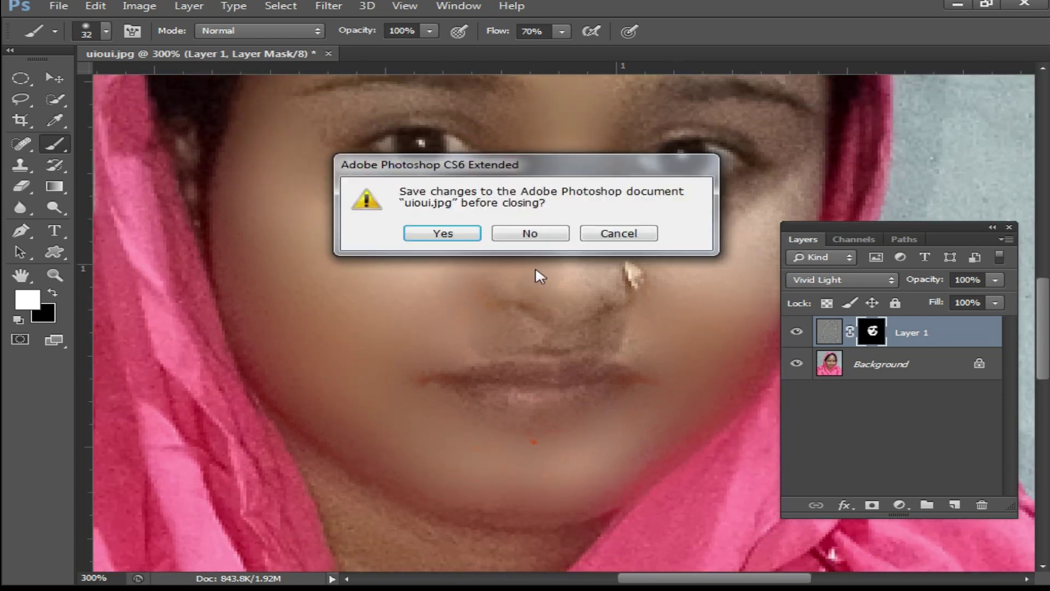
click(539, 227)
double_click(553, 296)
click(804, 345)
double_click(391, 424)
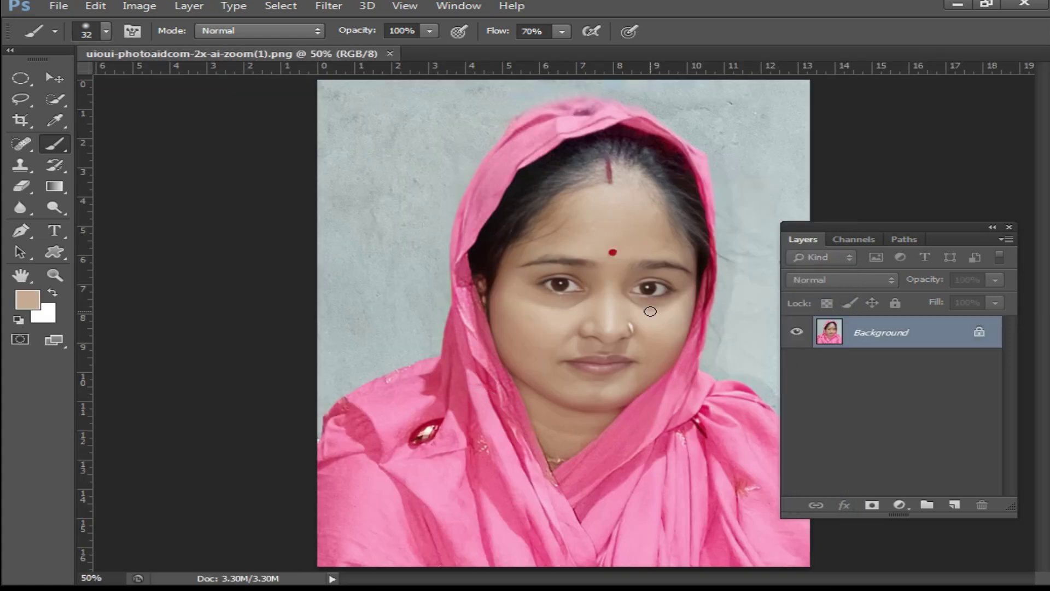
Run the face-retouching action on the enlarged portrait and apply an adjusted High Pass radius
ctrl+click(672, 329)
ctrl+click(671, 329)
ctrl+click(612, 324)
ctrl+click(427, 314)
drag(406, 356, 548, 315)
drag(525, 506, 528, 216)
alt+click(567, 263)
alt+click(567, 262)
drag(611, 227, 573, 272)
key(F2)
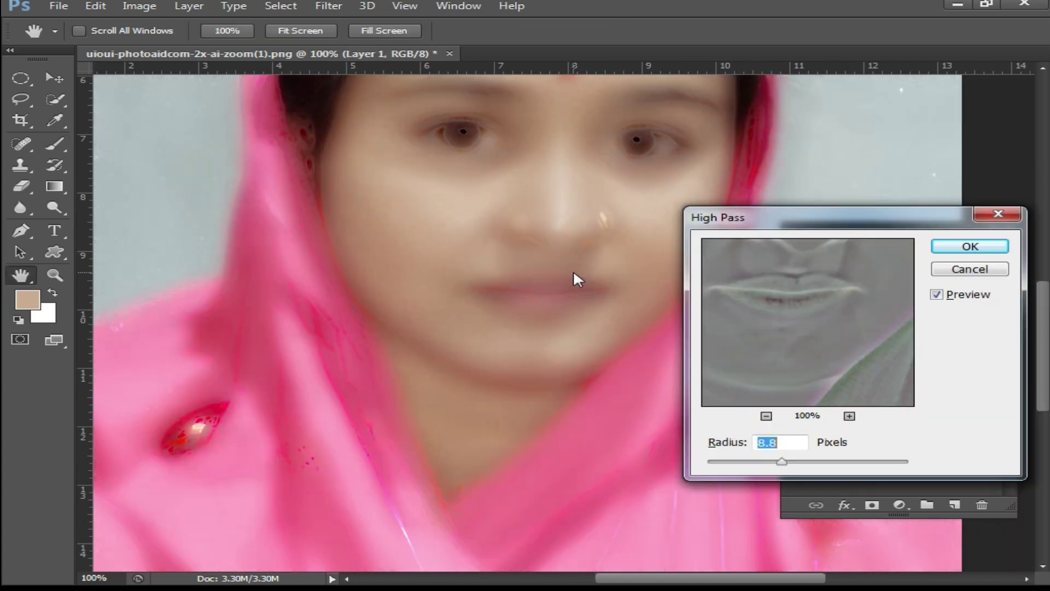
drag(798, 462, 792, 464)
click(975, 249)
Set the action's Gaussian Blur radius to 2.6 pixels and let the action finish
drag(701, 441, 709, 442)
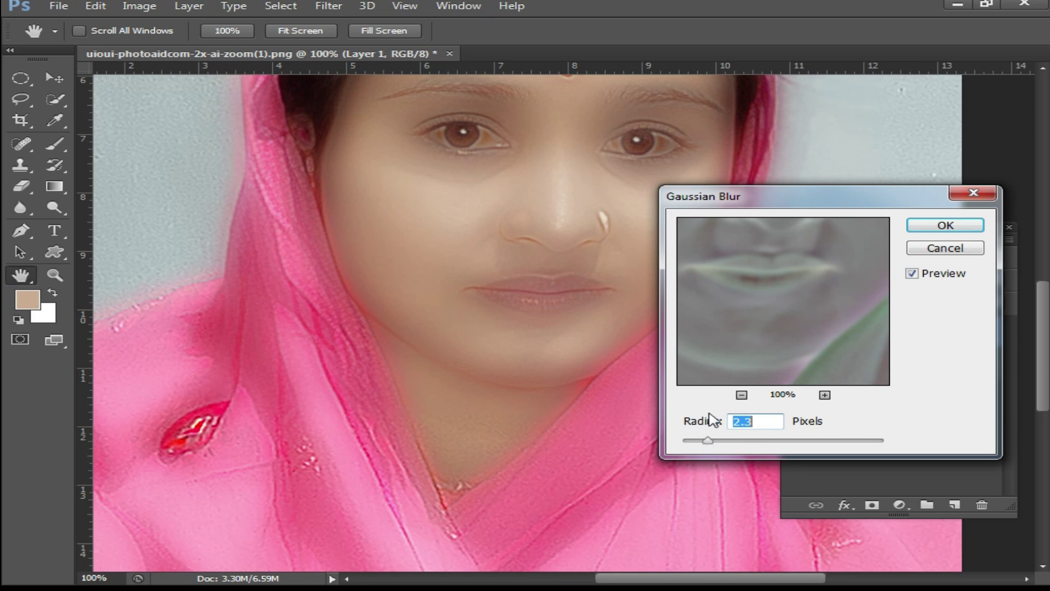
drag(708, 442, 716, 442)
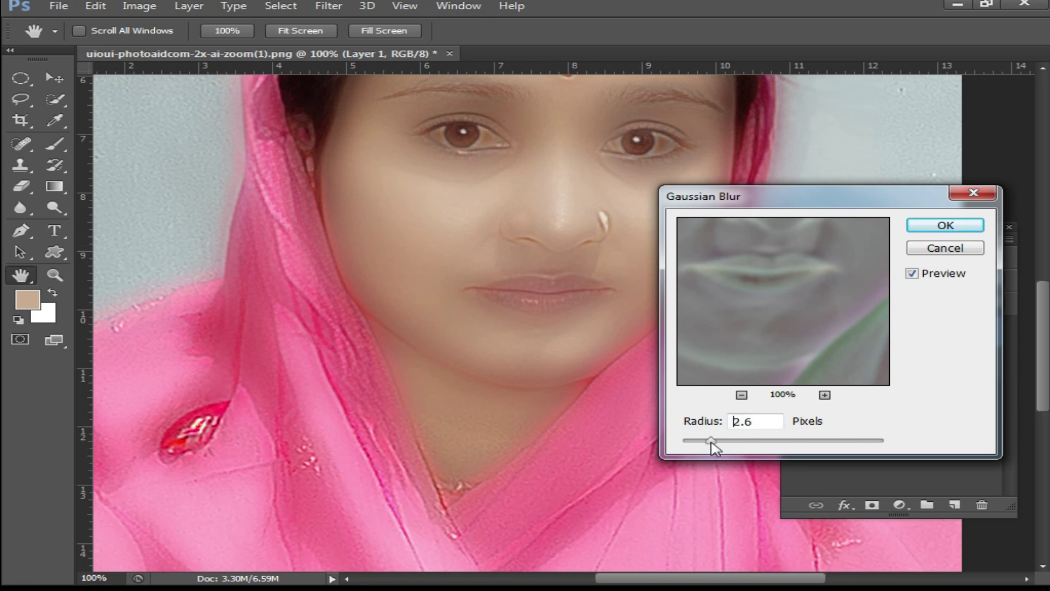
click(960, 226)
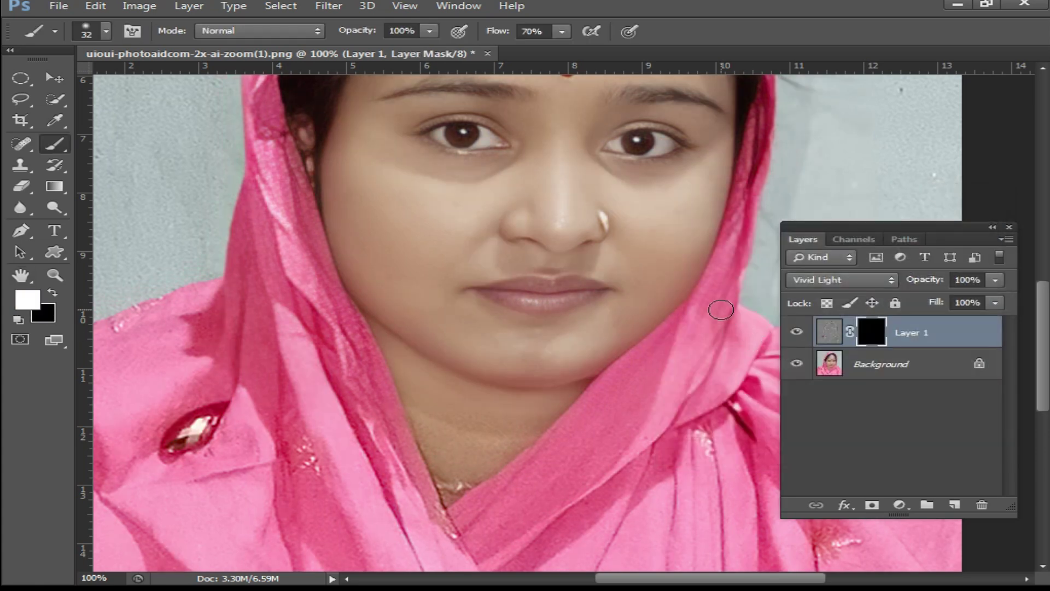
Paint white on Layer 1's mask over the cheek skin between the nose, mouth and face edge
ctrl+click(537, 245)
ctrl+click(423, 248)
drag(408, 265, 504, 347)
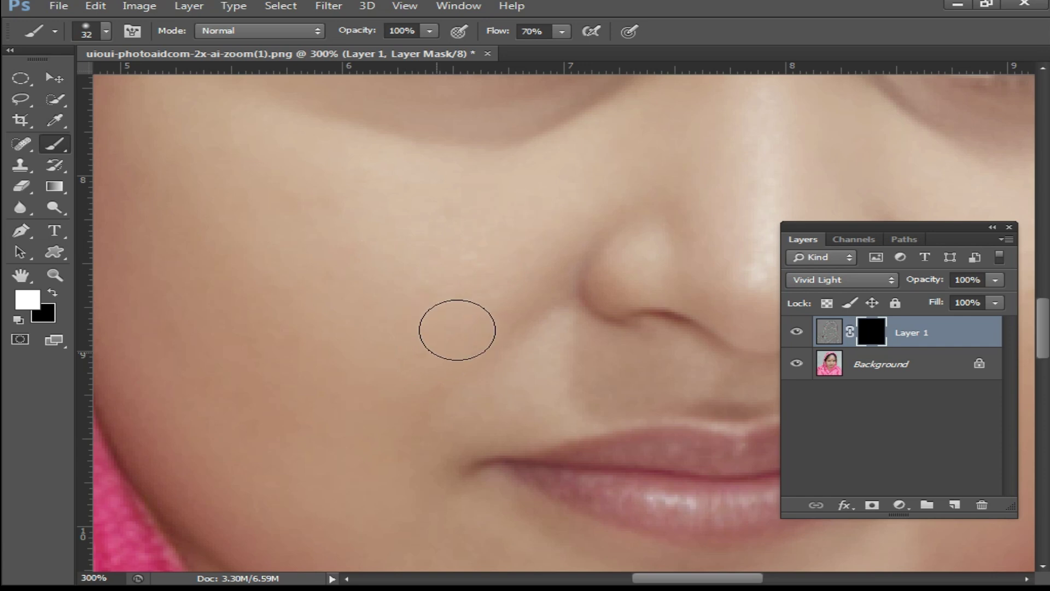
mouse_move(501, 351)
mouse_down()
mouse_move(434, 474)
mouse_move(334, 355)
mouse_up()
drag(452, 239, 482, 348)
mouse_move(499, 285)
mouse_down()
mouse_move(423, 223)
mouse_move(652, 208)
mouse_move(195, 223)
mouse_move(191, 421)
mouse_move(317, 295)
mouse_move(418, 348)
mouse_up()
alt+click(535, 290)
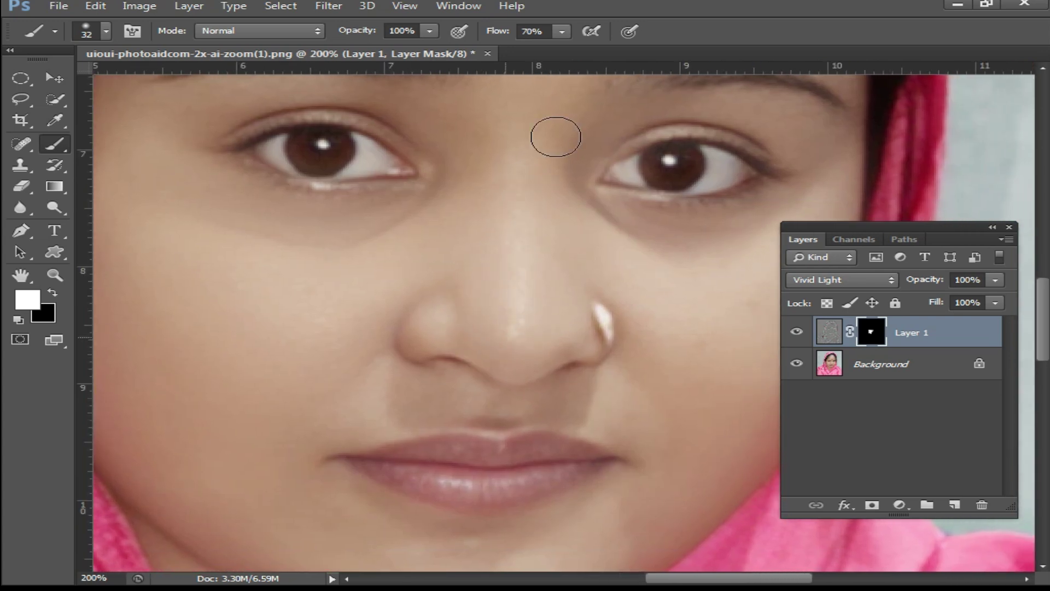
Continue painting white on the mask across the nose and the cheek on the nose-ring side
mouse_move(684, 317)
mouse_down()
mouse_move(653, 288)
mouse_move(616, 501)
mouse_move(695, 281)
mouse_move(579, 227)
mouse_move(551, 174)
mouse_move(546, 211)
mouse_up()
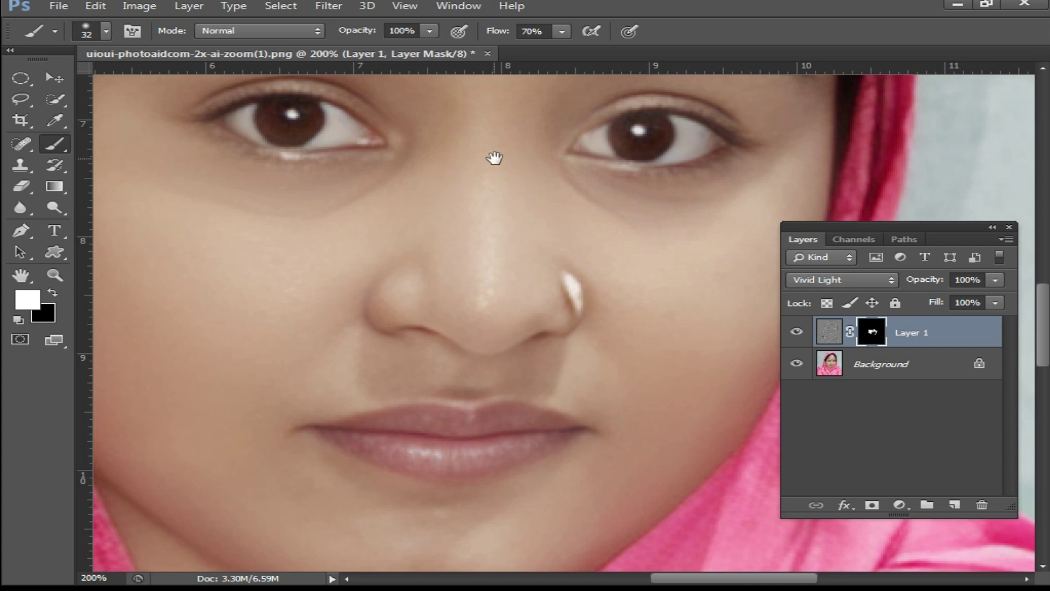
drag(495, 159, 511, 290)
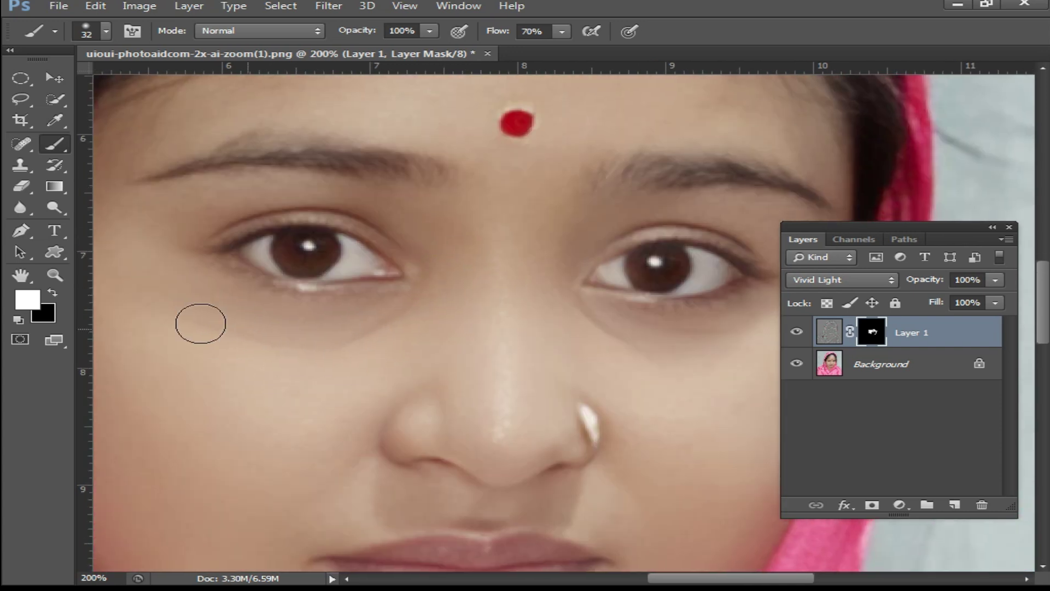
alt+click(403, 346)
drag(491, 373, 477, 297)
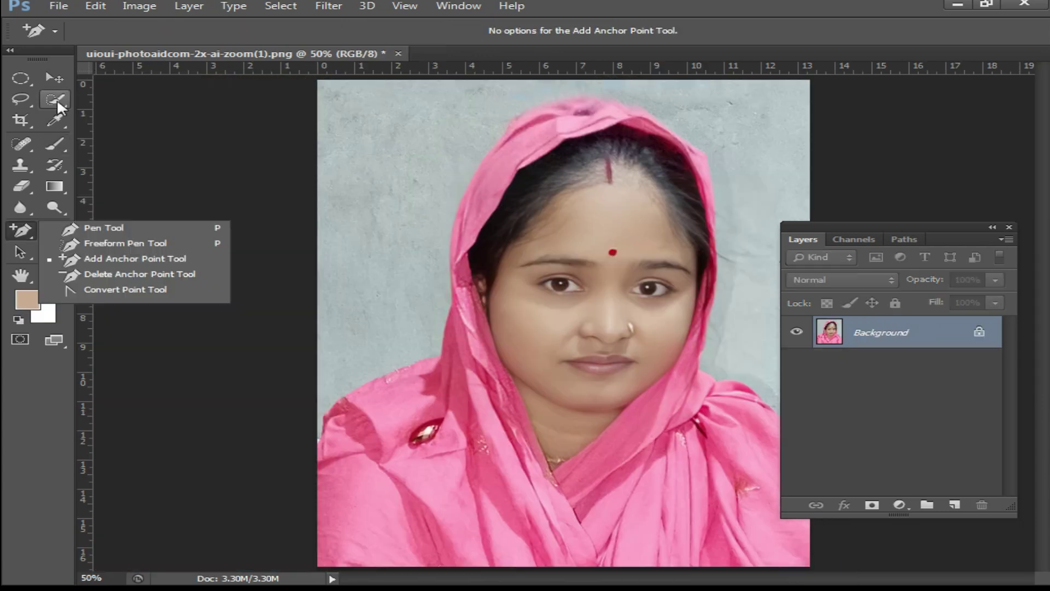
Select the woman, including her pink scarf and clothing, with the Quick Selection tool
click(56, 99)
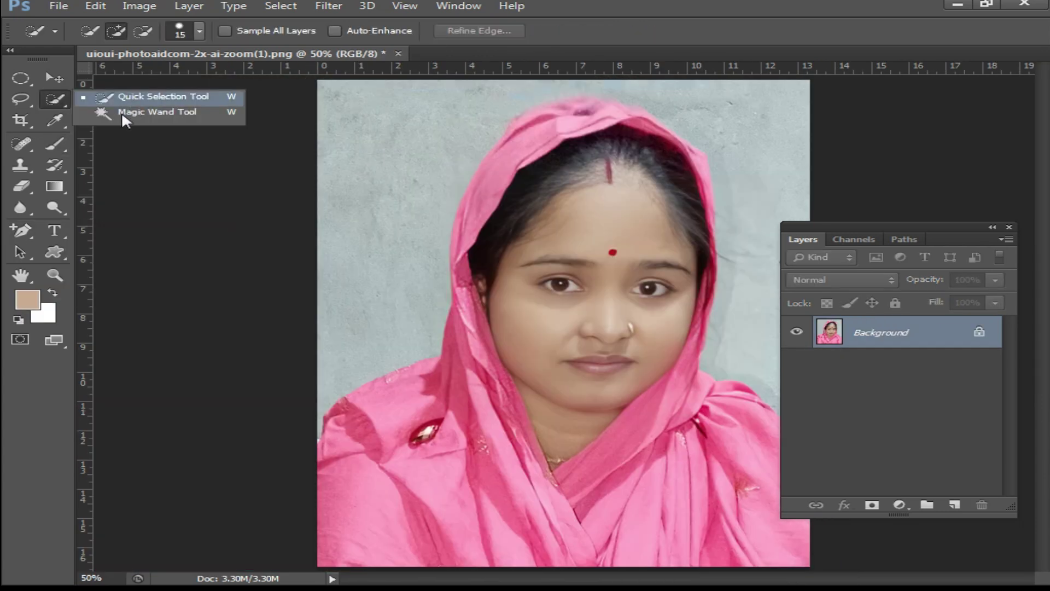
click(129, 99)
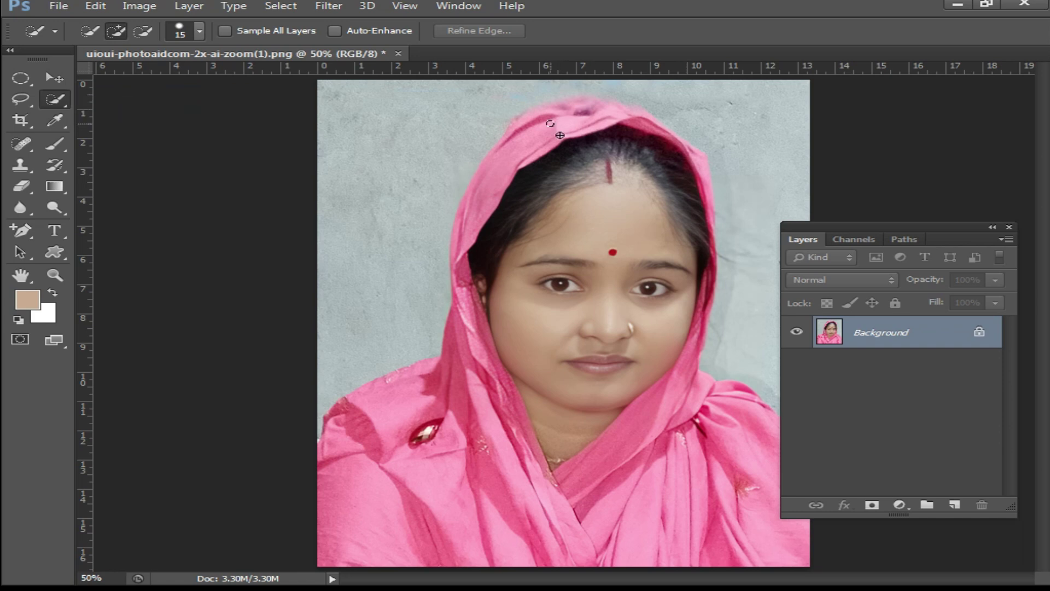
mouse_move(679, 188)
mouse_down()
mouse_move(706, 306)
mouse_move(711, 536)
mouse_move(428, 435)
mouse_up()
drag(525, 242, 489, 191)
drag(593, 119, 613, 119)
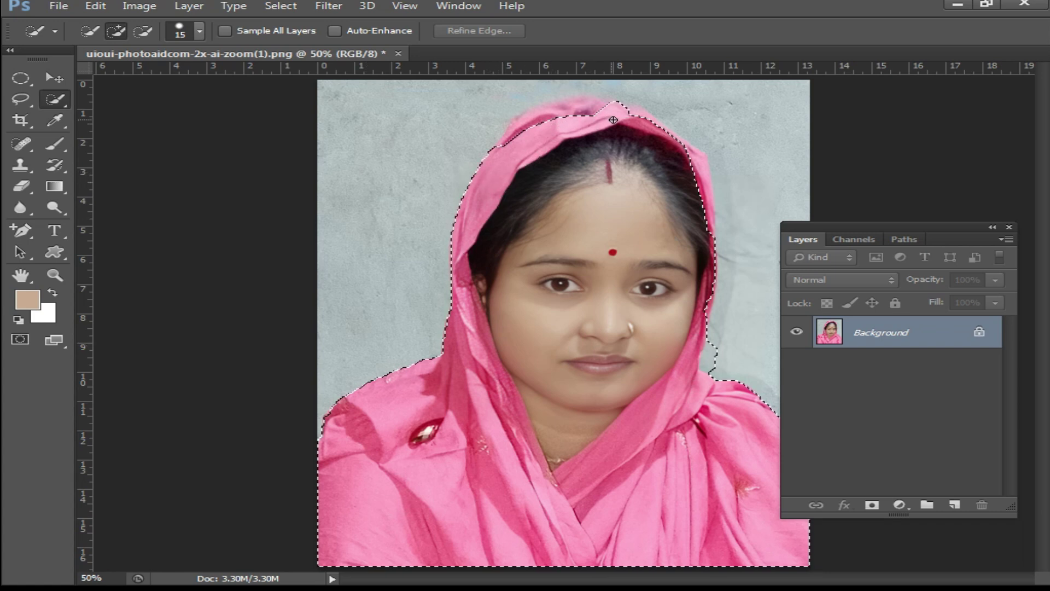
drag(679, 150, 704, 193)
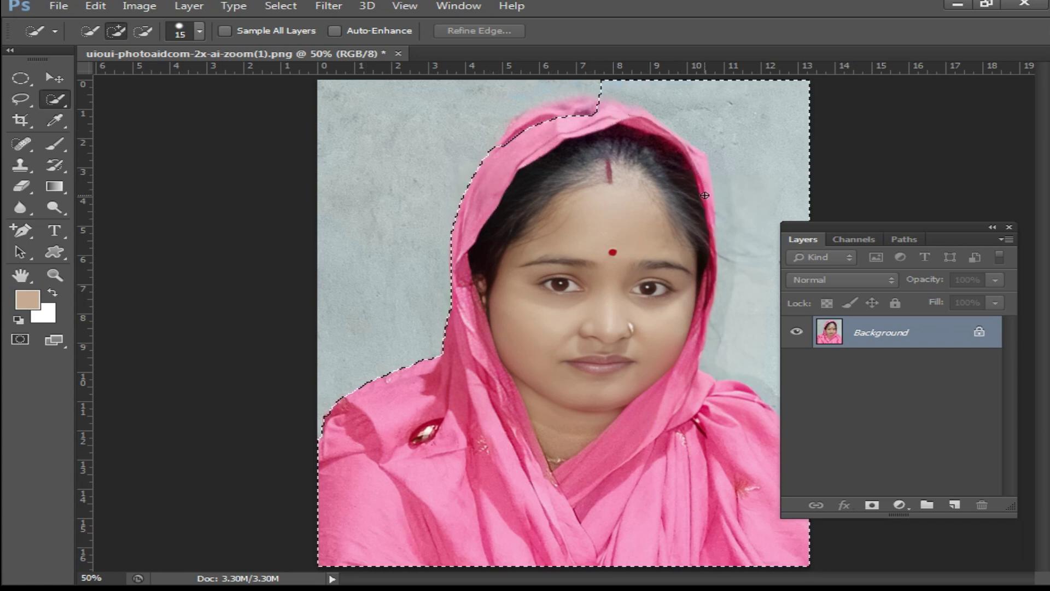
Subtract the wall from the selection, hide the Layers panel, and add the missing upper edge of the scarf
mouse_move(791, 120)
mouse_down()
mouse_move(655, 73)
mouse_move(663, 110)
mouse_up()
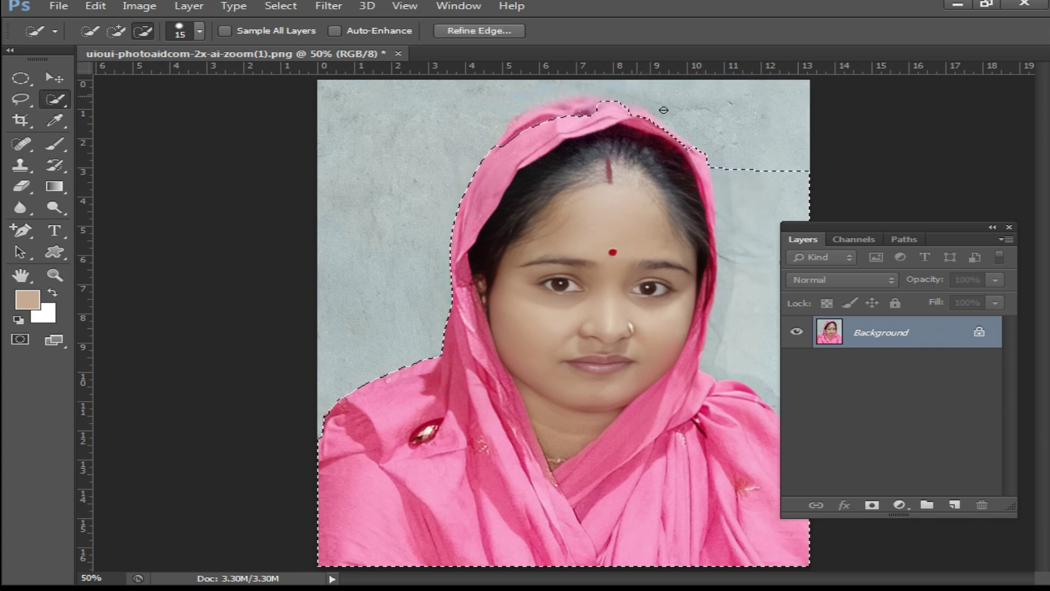
mouse_move(757, 269)
mouse_down()
mouse_move(752, 340)
mouse_move(707, 363)
mouse_up()
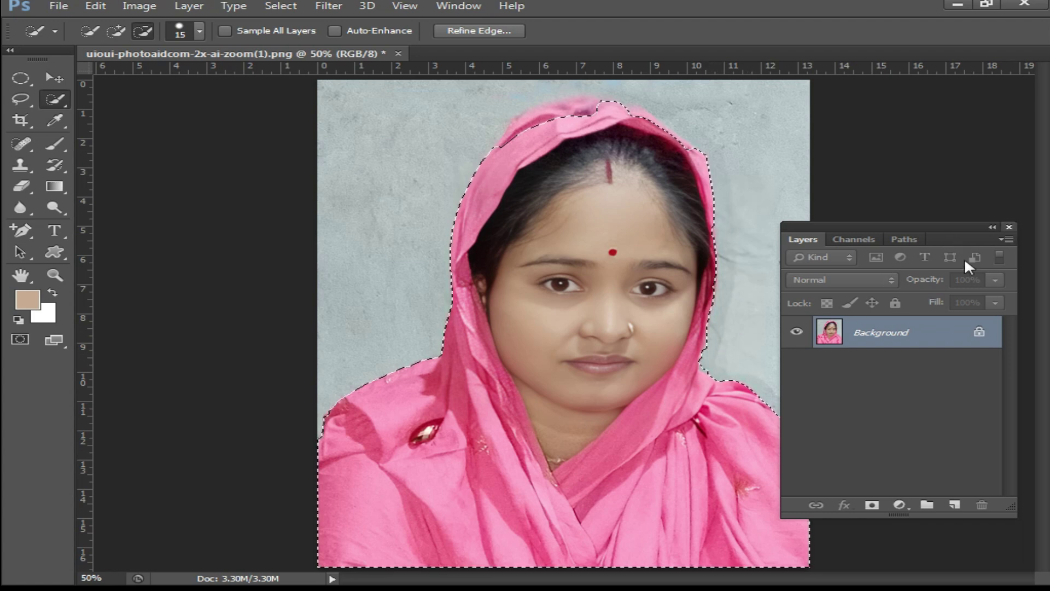
click(1009, 227)
key(alt)
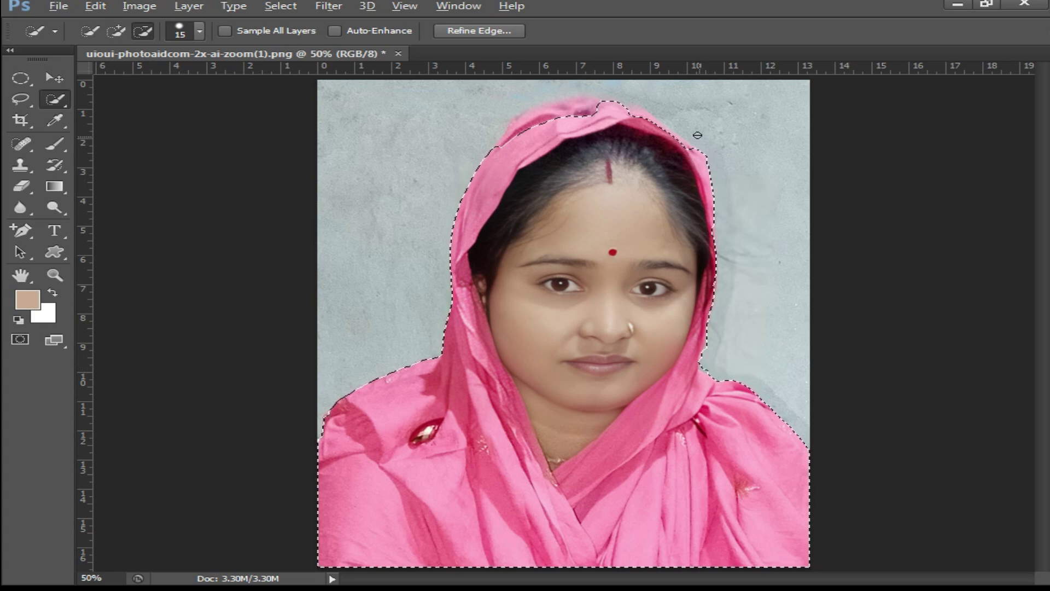
drag(514, 144, 532, 128)
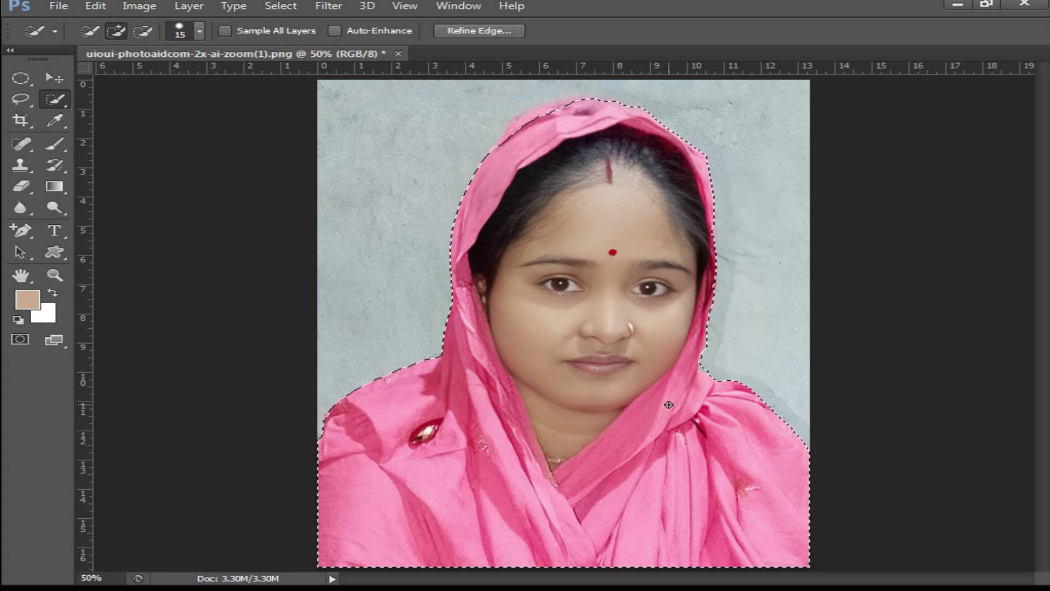
Invert the selection and fill the background with solid blue at 100% opacity in Normal mode
key(ctrl+shift+i)
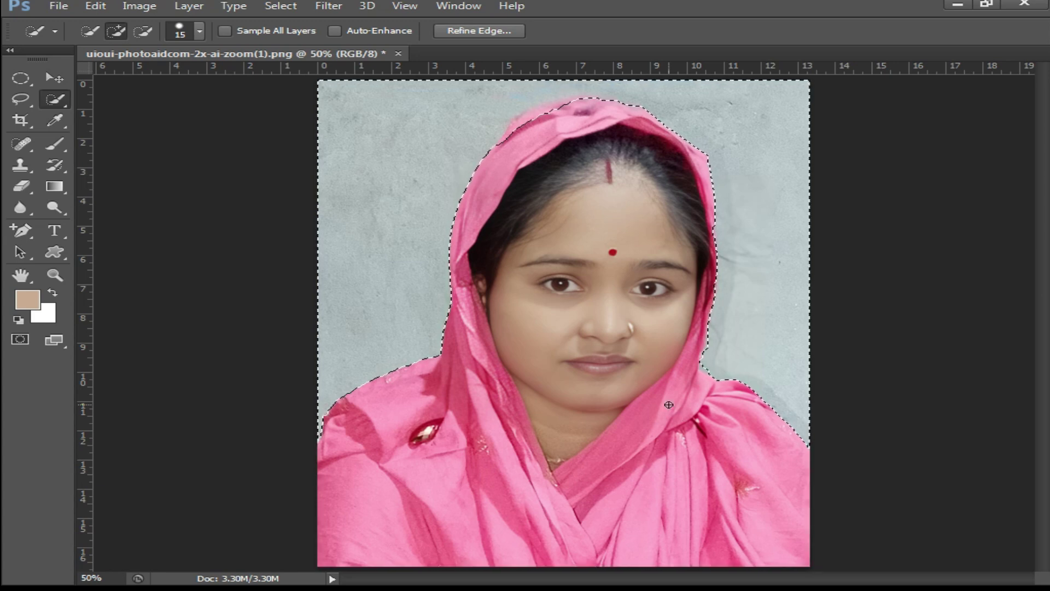
key(shift+F5)
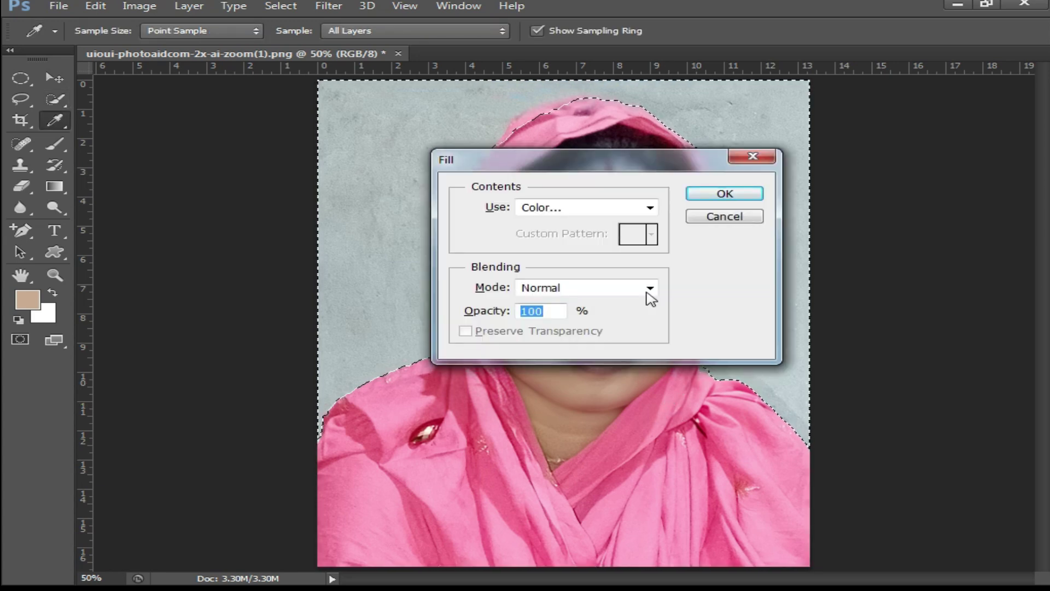
click(725, 193)
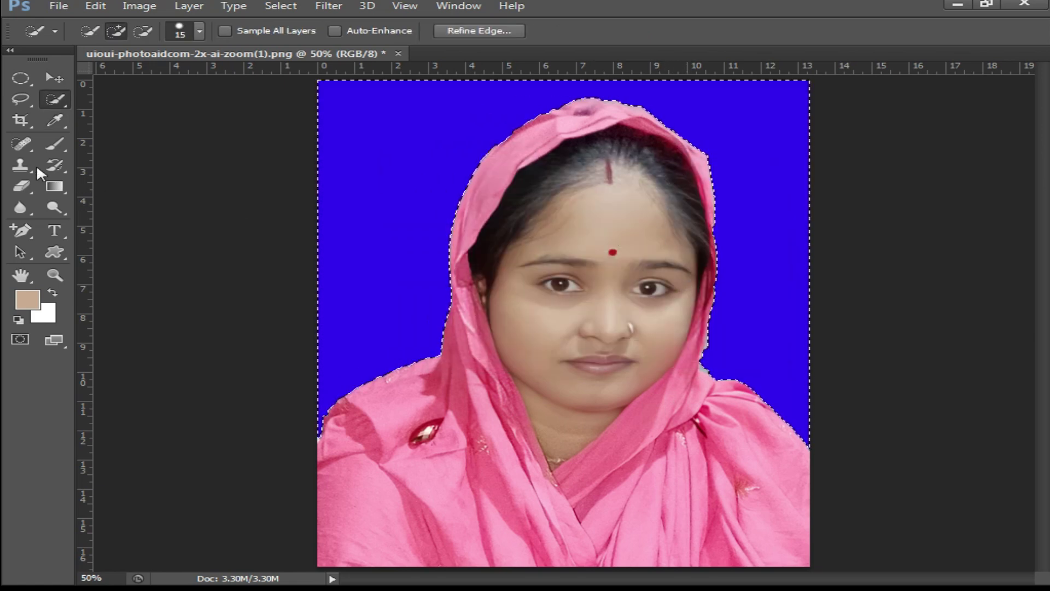
Clear the selection and examine the scarf's cut-out edge against the blue background
click(20, 77)
click(625, 271)
key(ctrl+minus)
key(ctrl+minus)
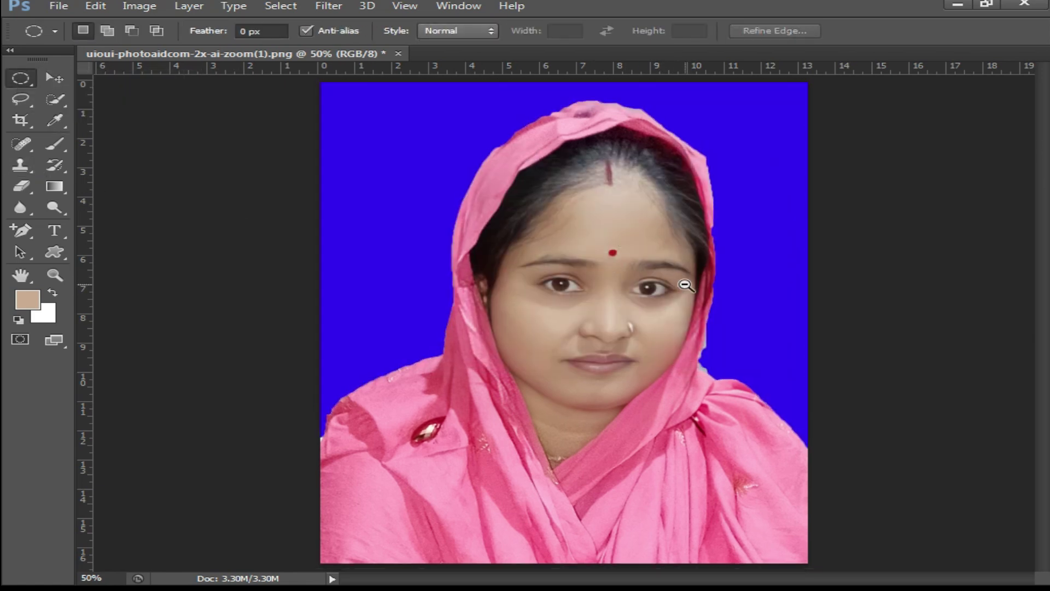
key(ctrl+alt+z)
key(ctrl+d)
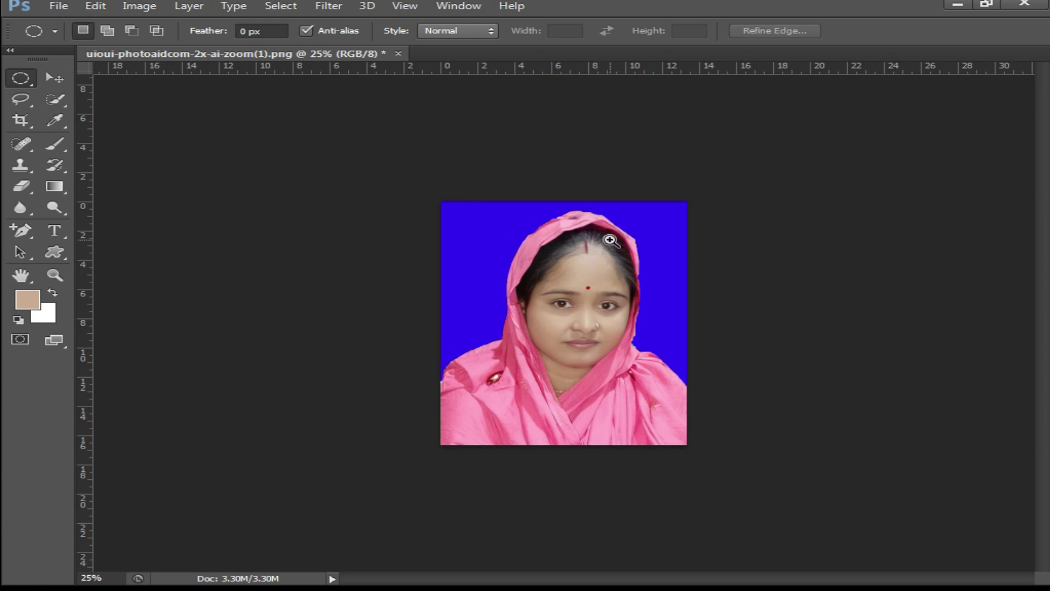
ctrl+click(609, 238)
ctrl+click(639, 177)
drag(669, 147, 654, 233)
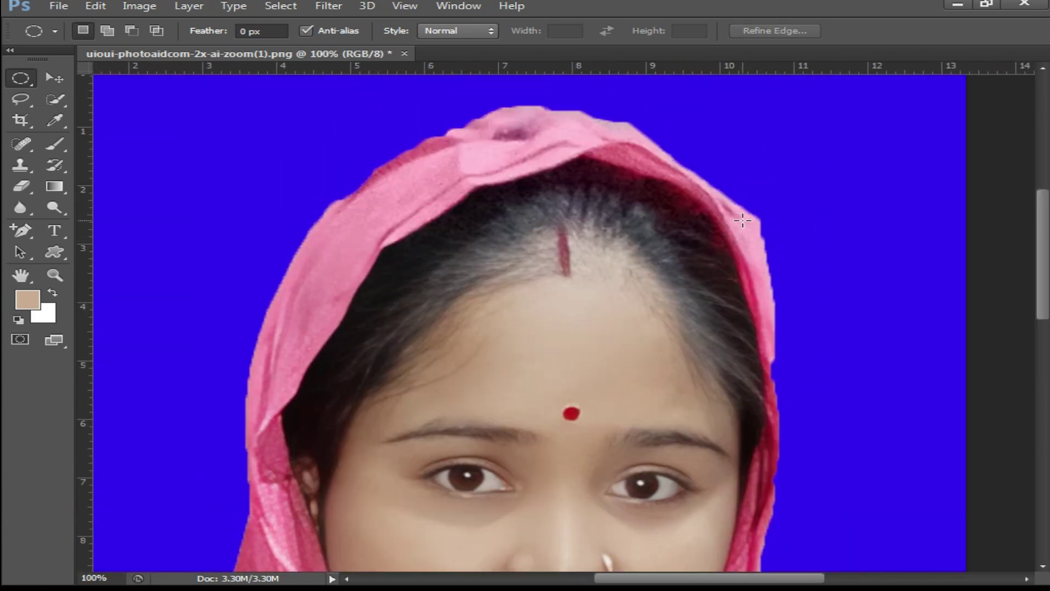
Undo the deselection and the blue fill, and feather the background selection with a radius of 3 pixels
key(ctrl+alt+z)
key(ctrl+alt+z)
right_click(718, 156)
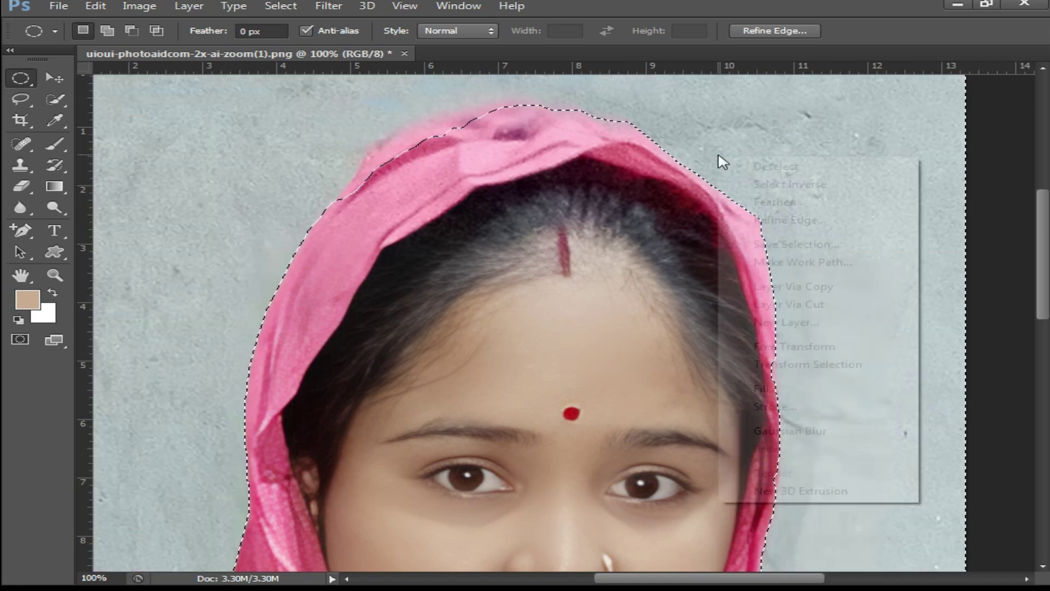
click(778, 202)
text(3)
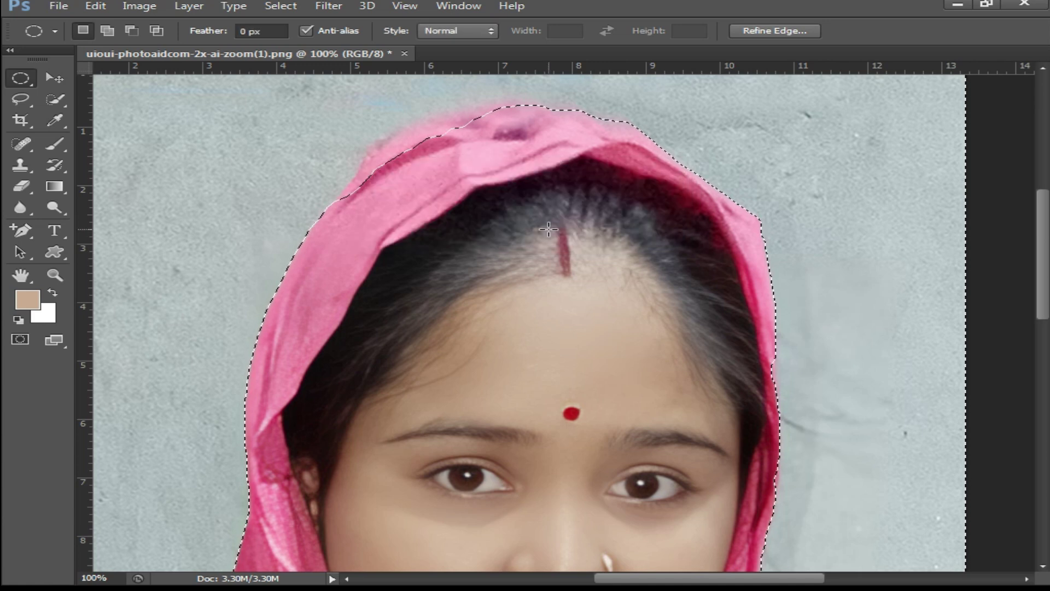
Fill the feathered background selection with solid blue and deselect it
key(shift+F5)
key(Return)
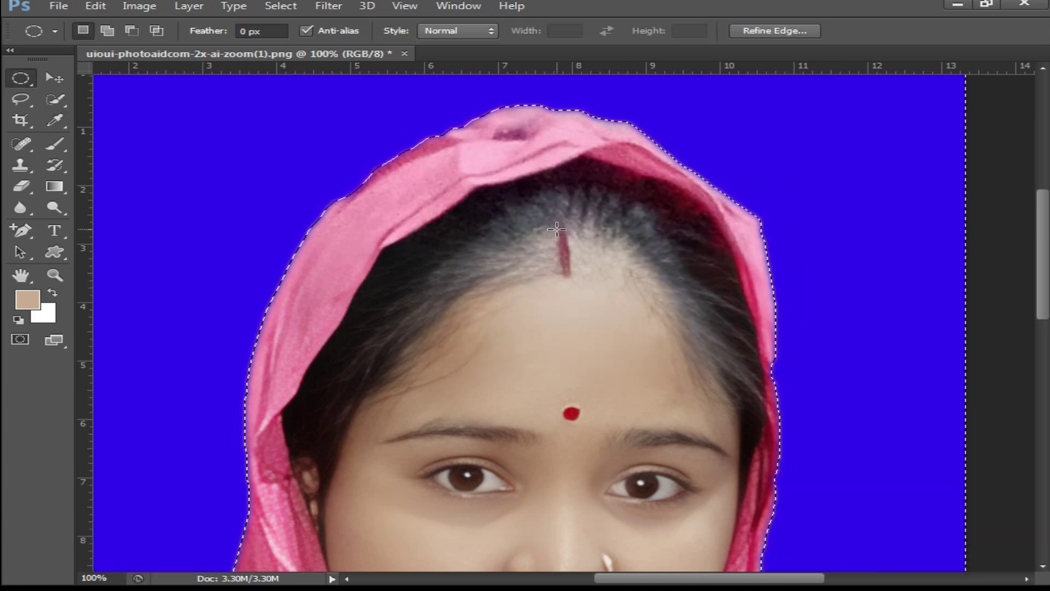
key(ctrl+d)
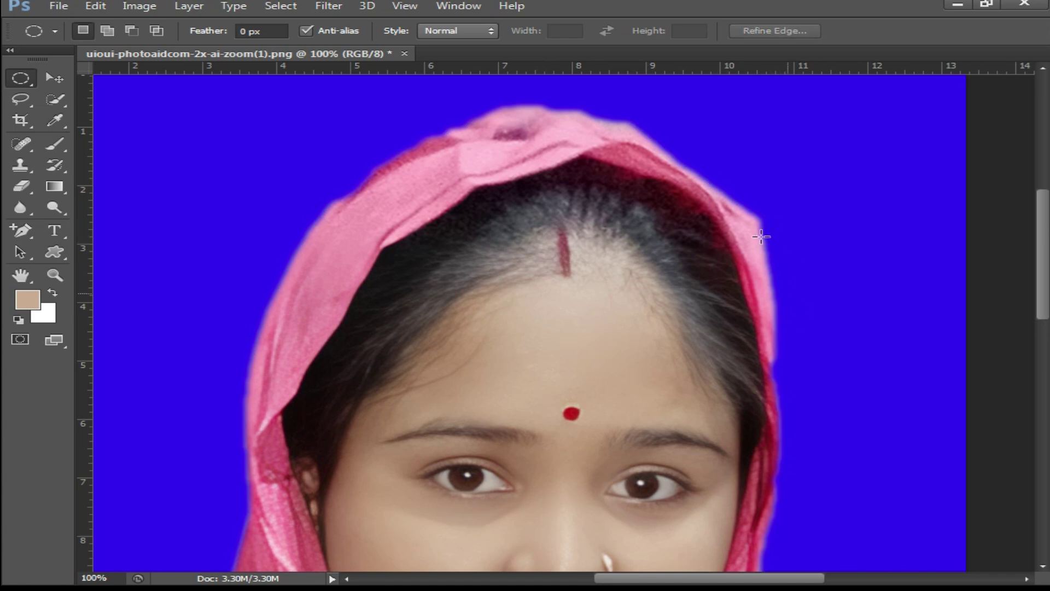
ctrl+alt+click(711, 278)
alt+click(706, 366)
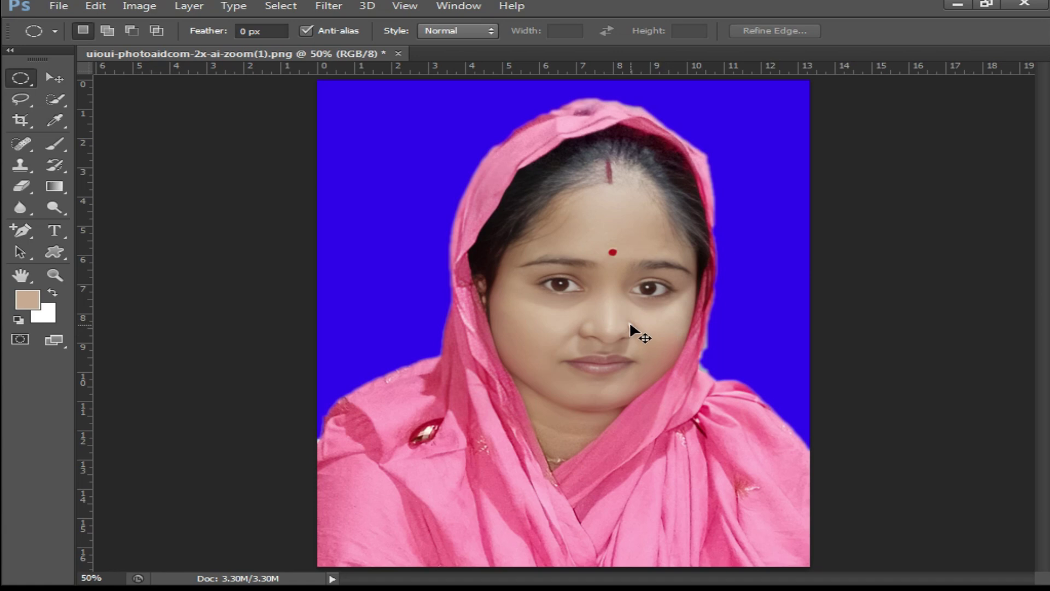
Brighten the portrait with Levels by setting the RGB white input level to 221
key(ctrl+shift+s)
ctrl+click(571, 334)
ctrl+click(653, 320)
drag(659, 317, 529, 285)
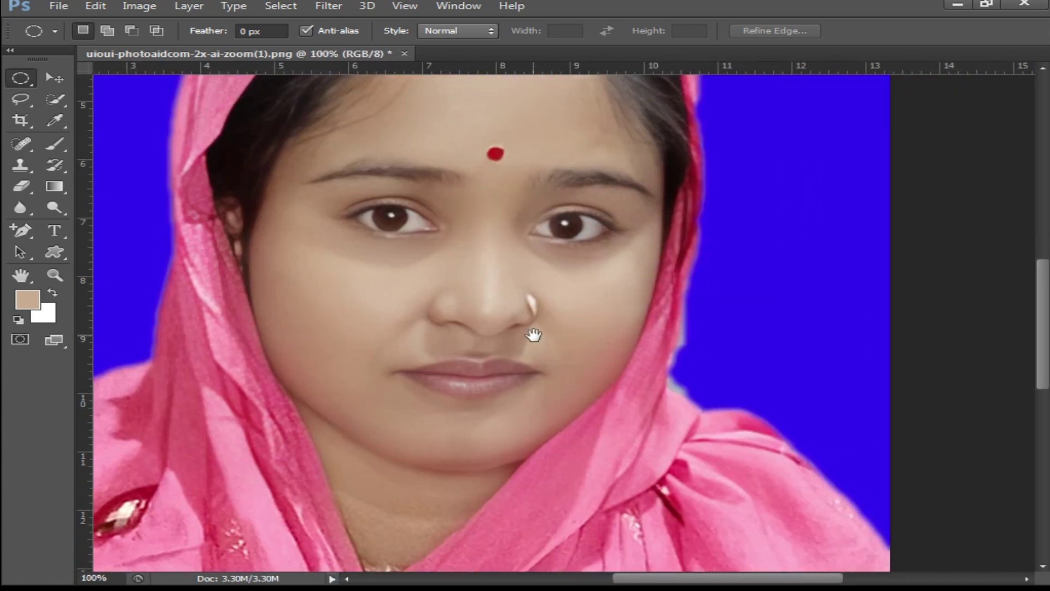
alt+click(628, 336)
key(ctrl+l)
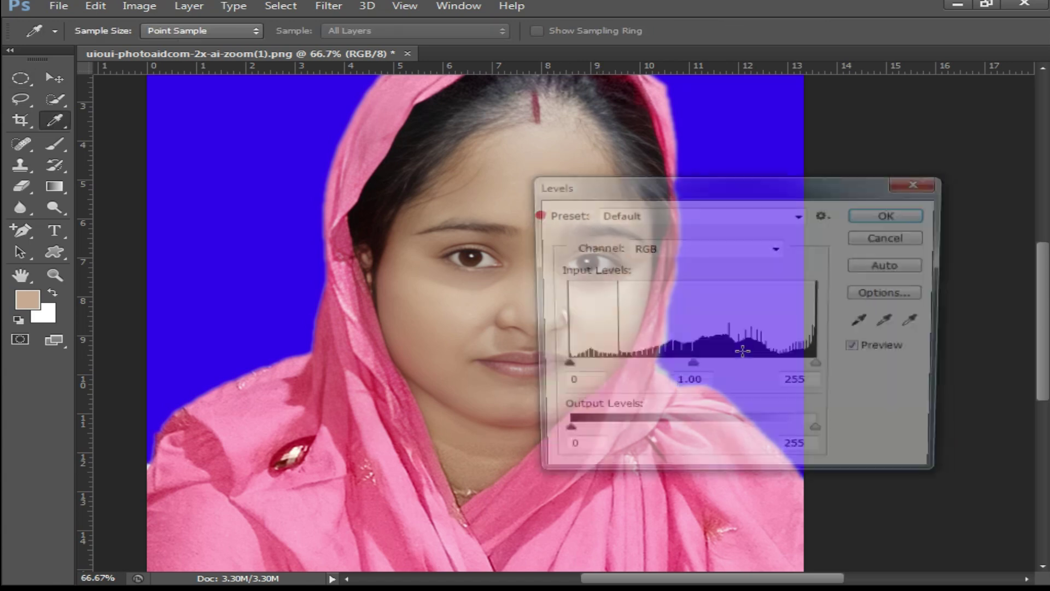
drag(945, 348, 910, 349)
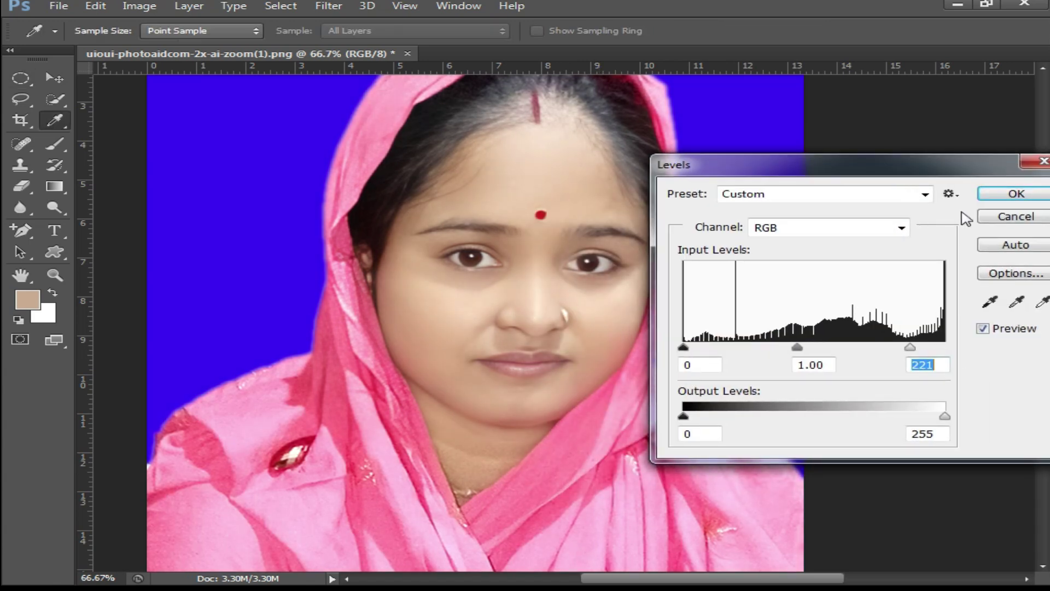
click(1017, 194)
key(m)
Apply a Brightness/Contrast adjustment to the portrait with contrast set to 11
click(153, 8)
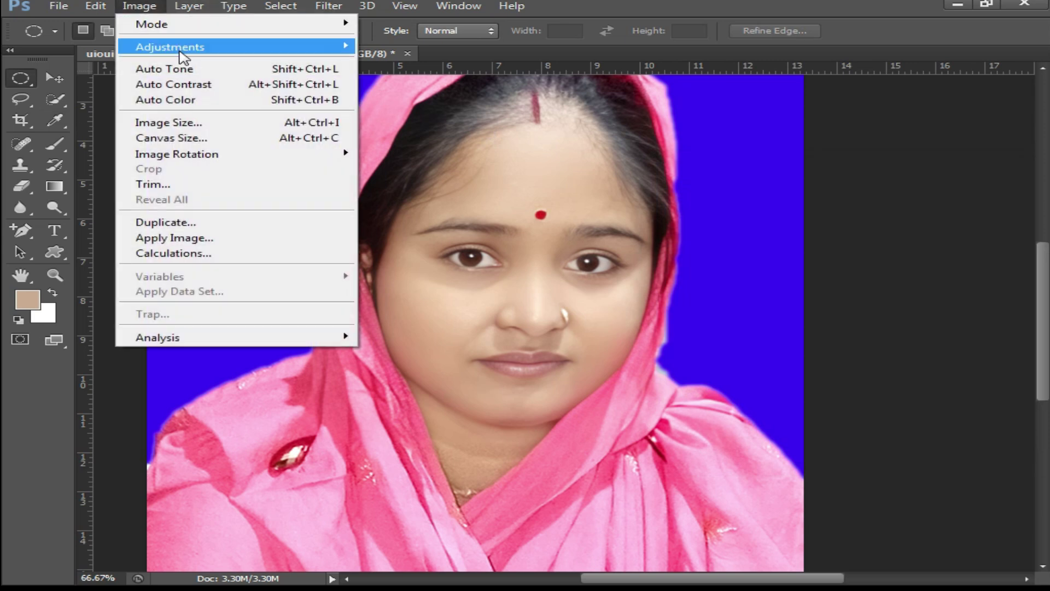
mouse_move(189, 48)
click(465, 46)
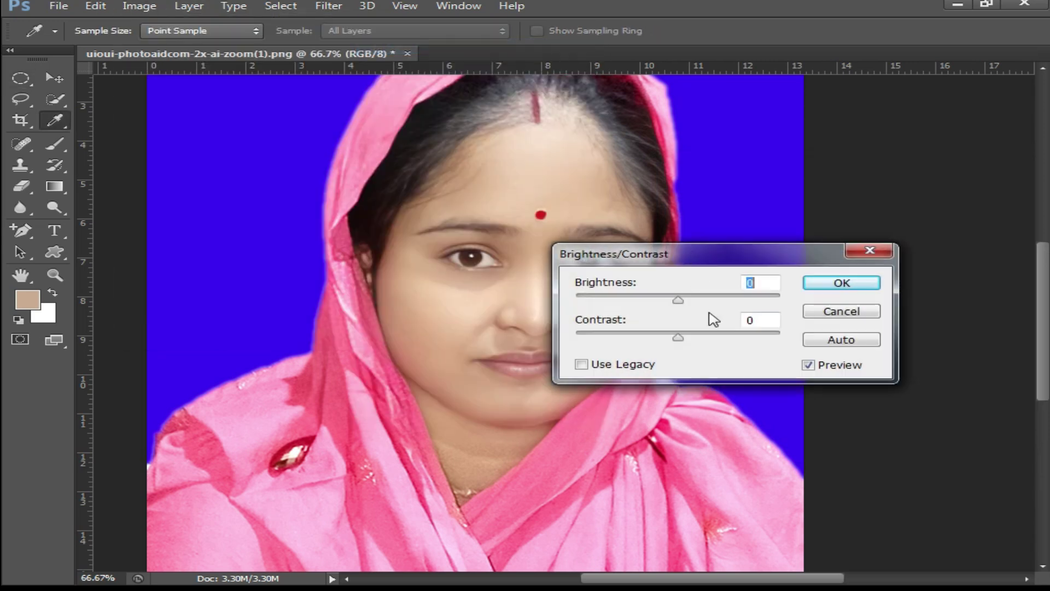
mouse_move(688, 338)
mouse_down()
mouse_move(700, 342)
mouse_move(691, 340)
mouse_up()
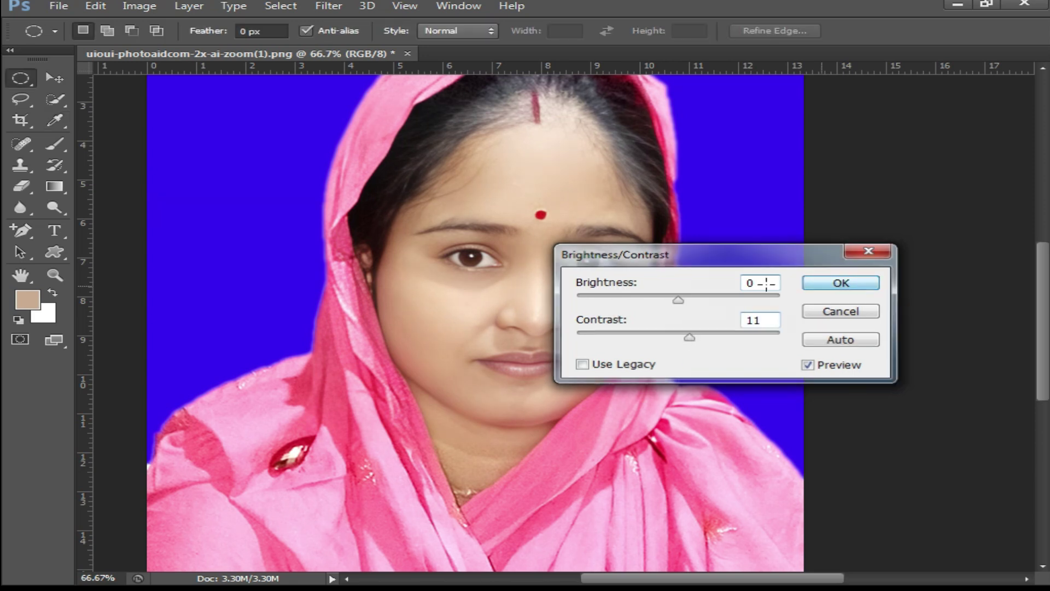
click(821, 285)
Apply a Selective Color adjustment to the Blacks, setting Black to +33% with the Relative method
scroll(525, 296, up, 1)
click(139, 7)
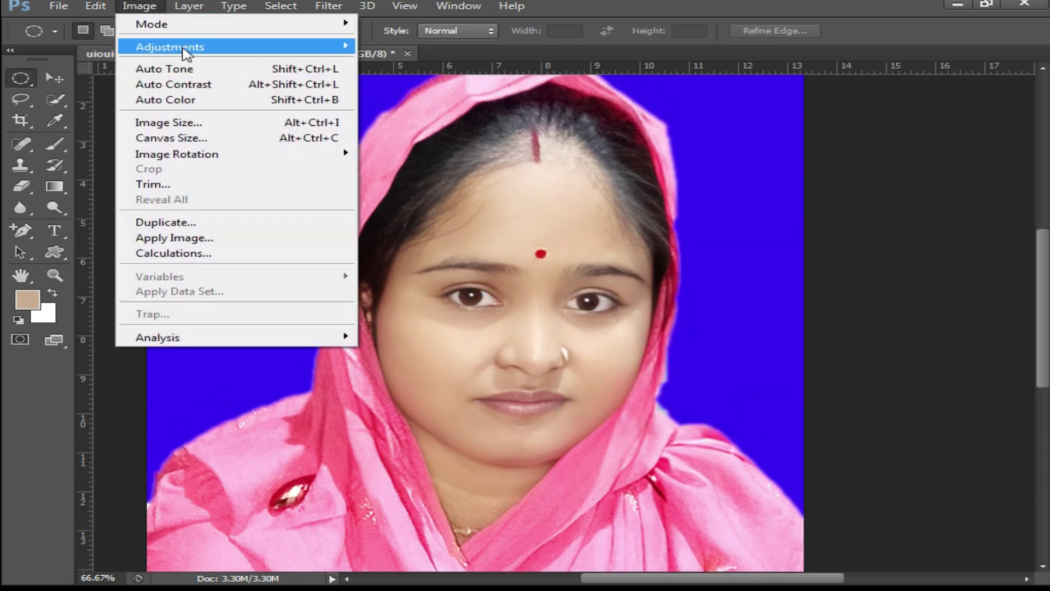
mouse_move(177, 47)
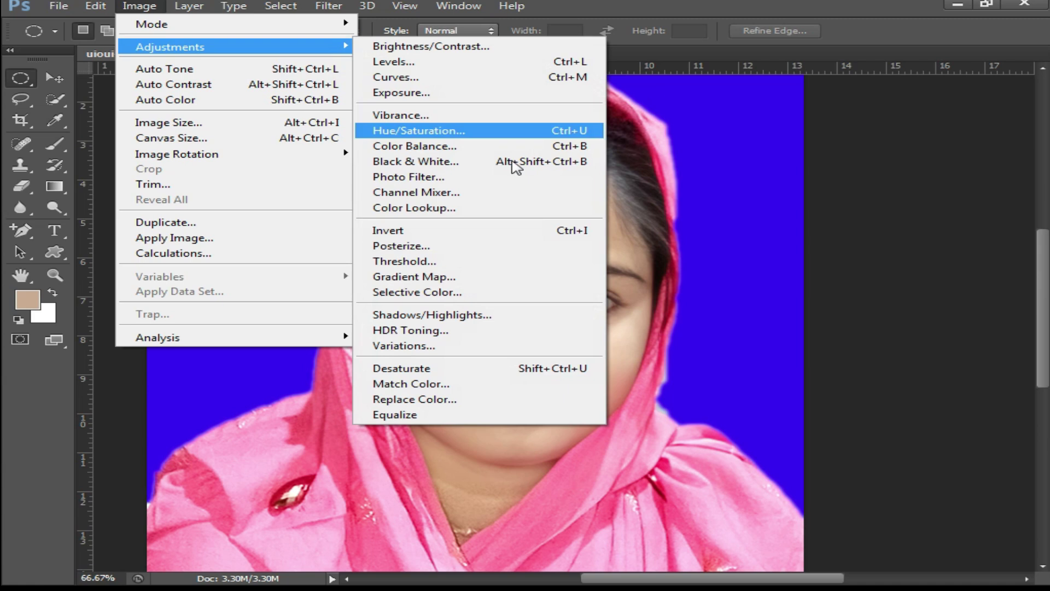
click(453, 292)
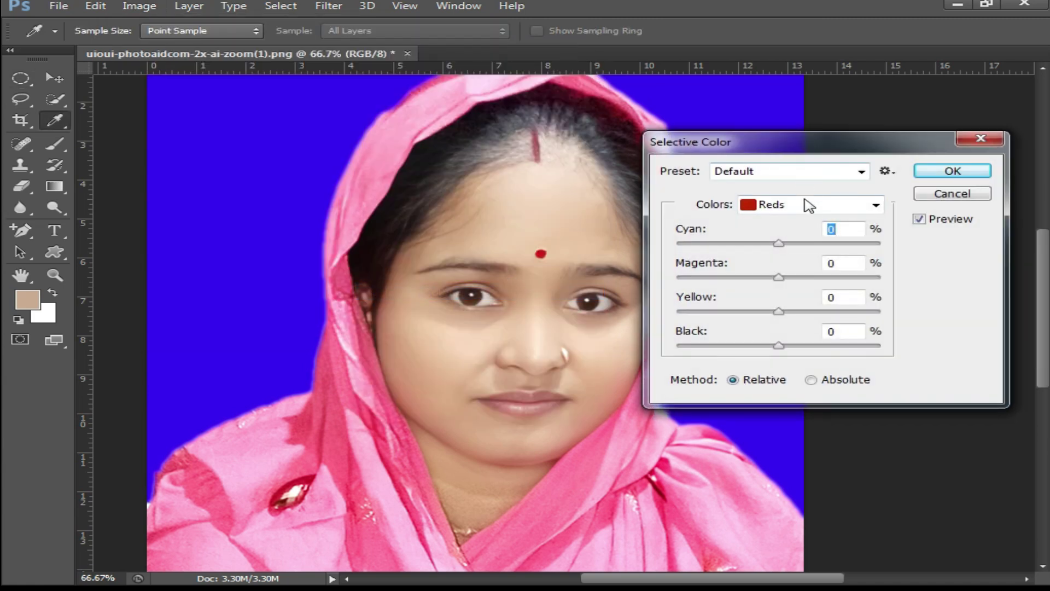
click(809, 206)
click(796, 346)
drag(793, 349, 813, 348)
click(954, 174)
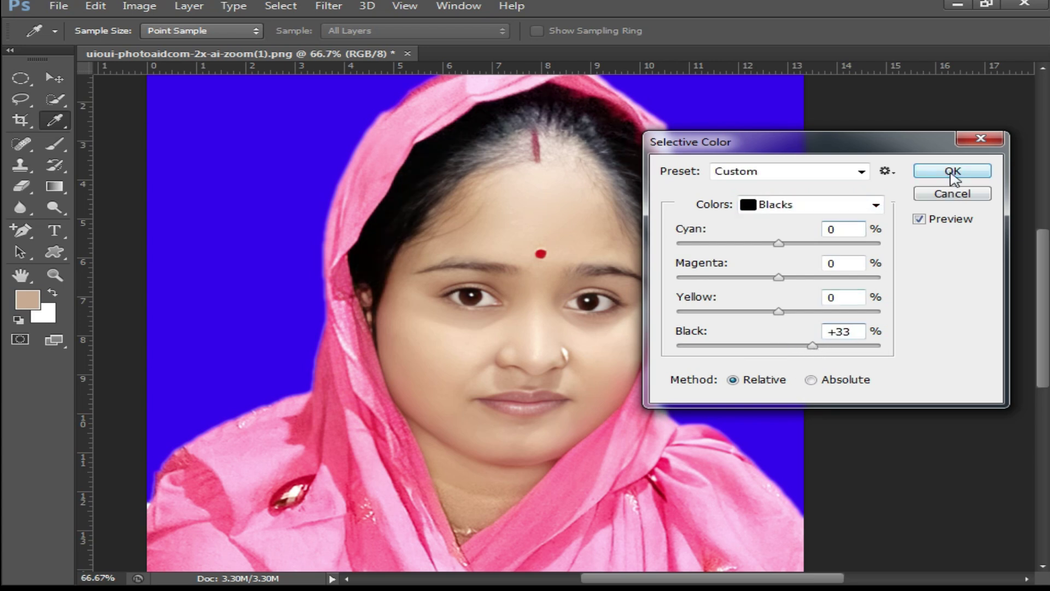
scroll(524, 305, up, 3)
scroll(549, 315, down, 1)
scroll(550, 315, down, 1)
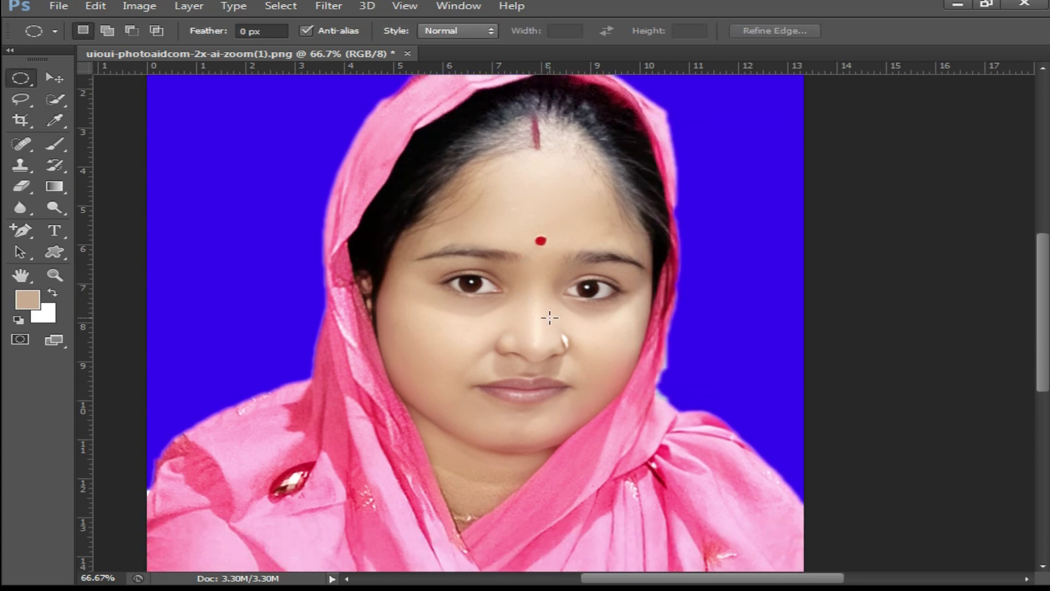
Save the edited portrait to the Desktop as the JPEG file rrrrrrrr.jpg
key(ctrl+shift+s)
text(mmmm)
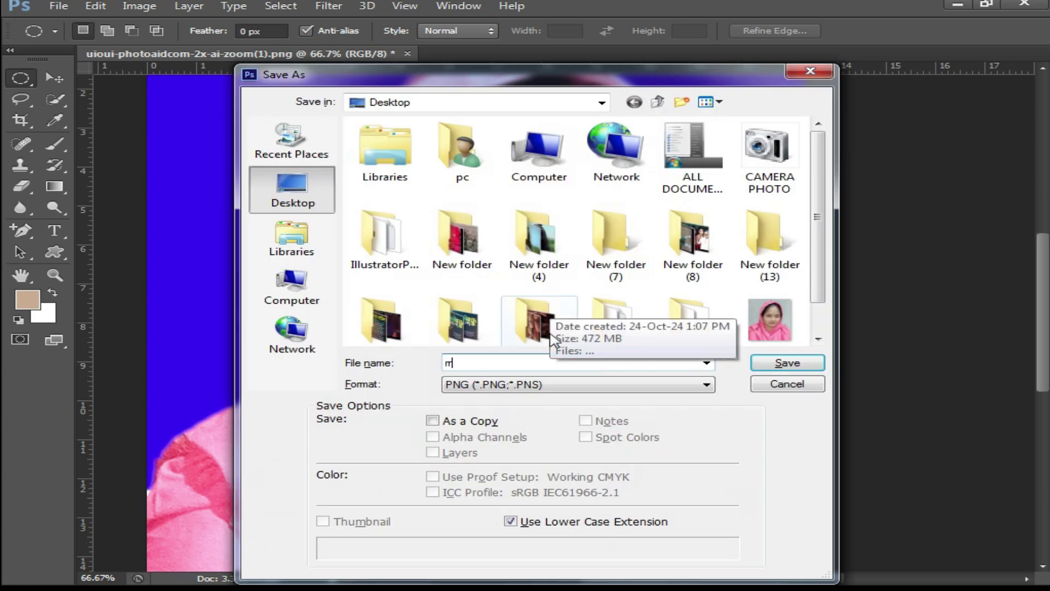
click(546, 386)
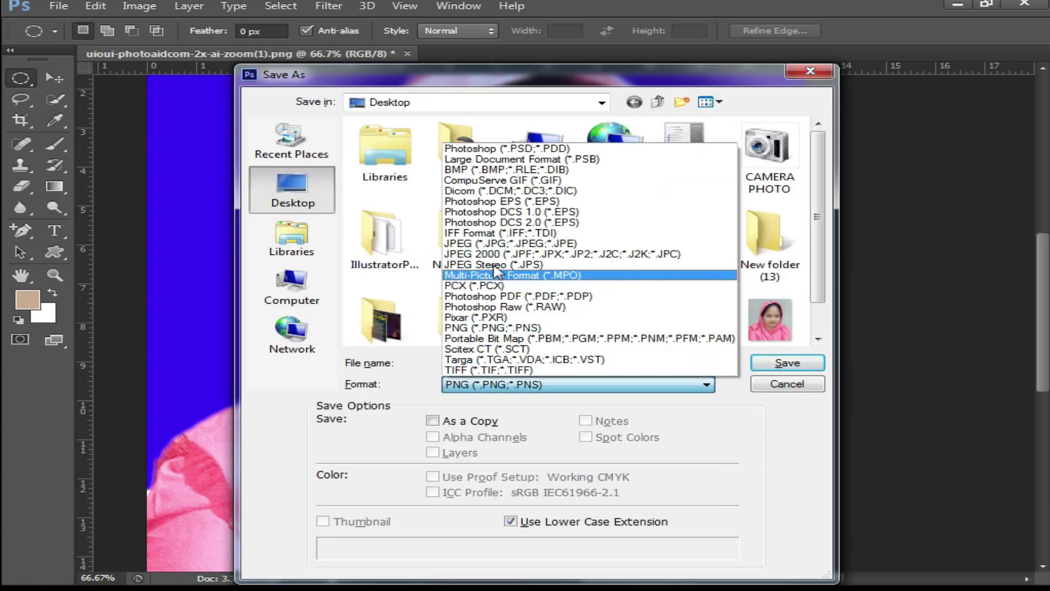
click(491, 247)
click(788, 364)
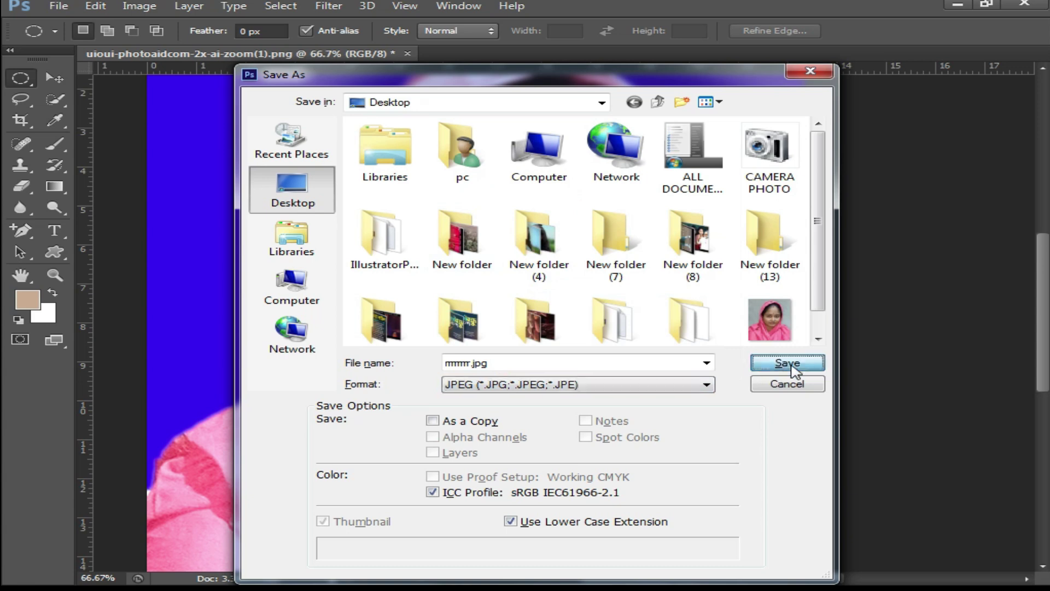
click(647, 144)
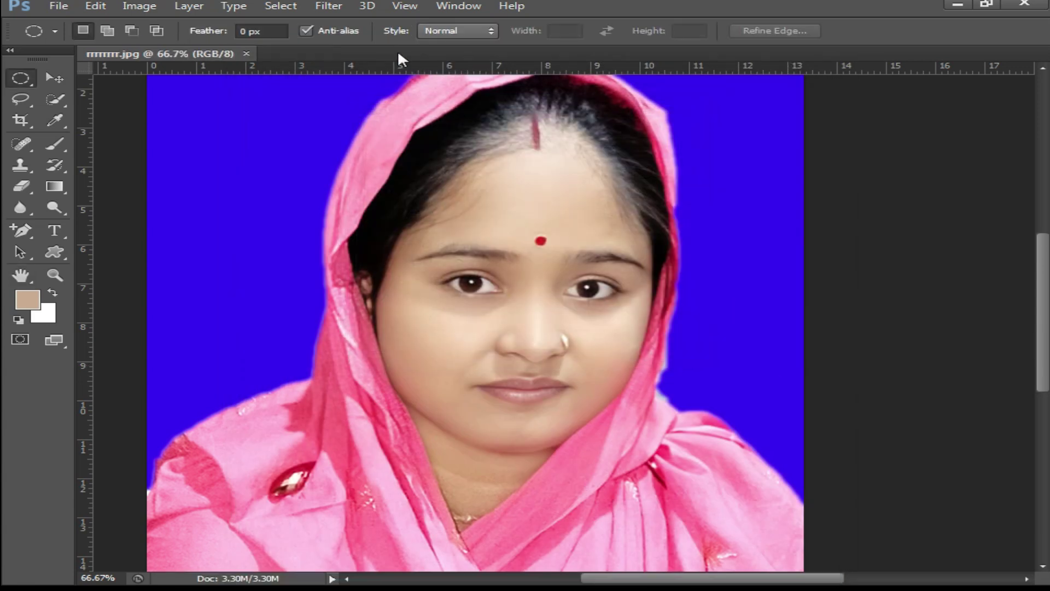
Close the saved JPEG and open uioui-photoaidcom-2x-ai-zoom(1).png from the Desktop in a floating window
click(246, 53)
double_click(637, 274)
scroll(665, 312, down, 5)
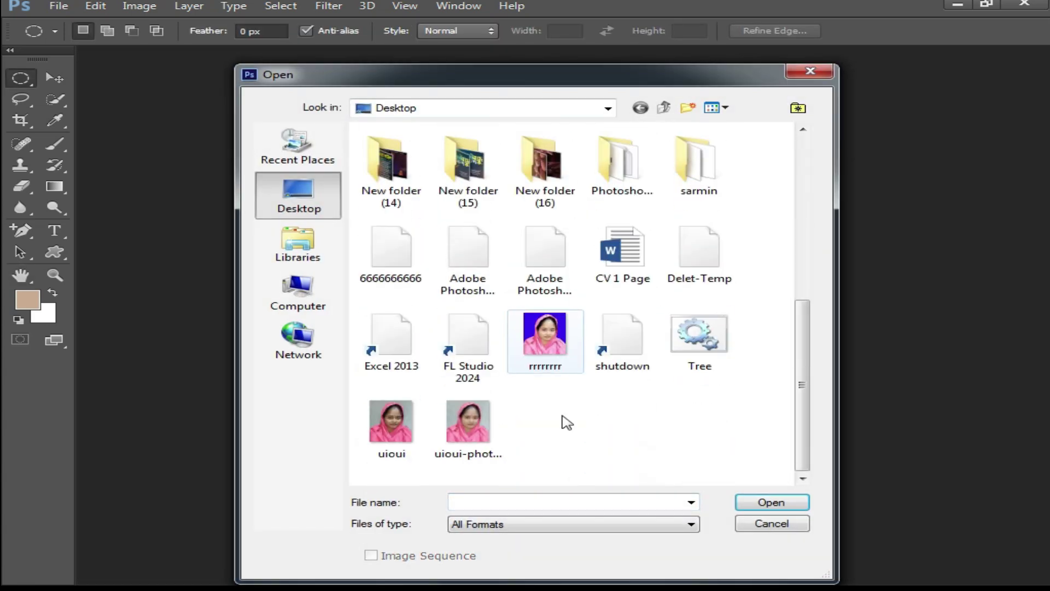
click(470, 432)
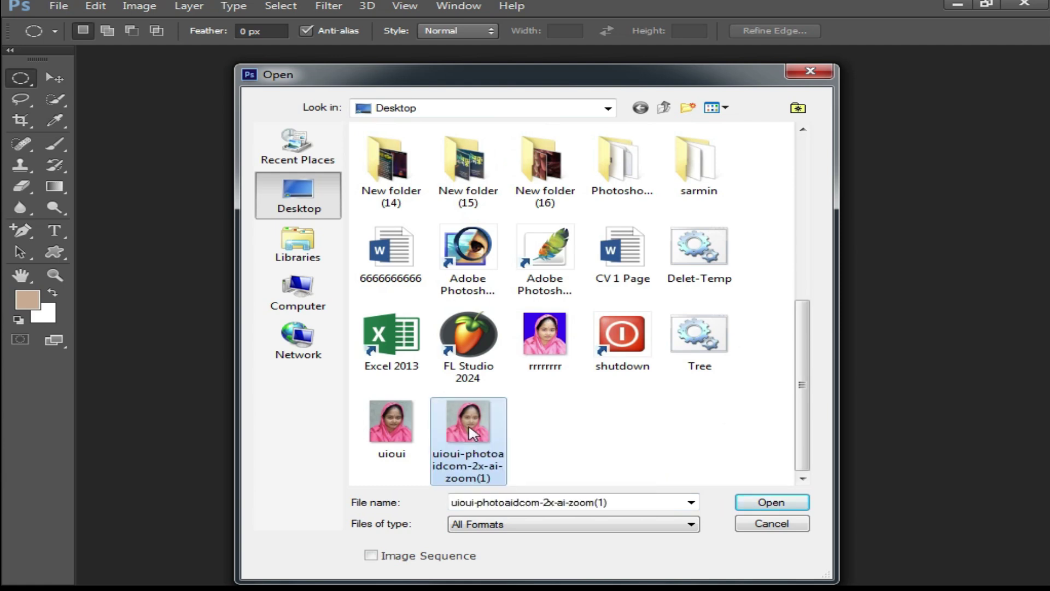
double_click(469, 432)
drag(335, 57, 242, 67)
drag(973, 187, 514, 187)
drag(296, 61, 438, 75)
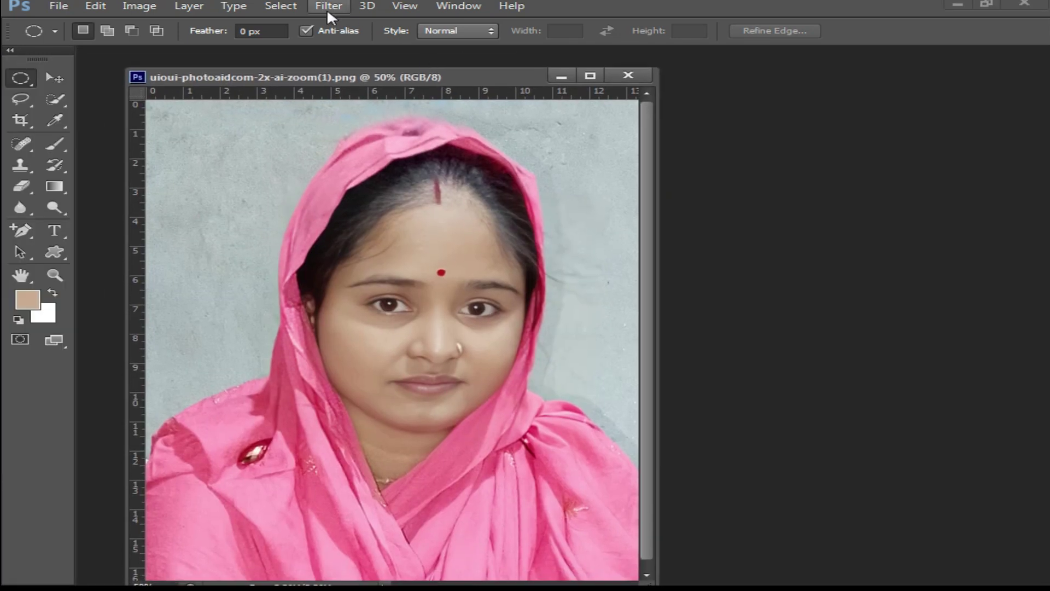
Save the face actions set to the Desktop as an ATN file named face actions
click(460, 6)
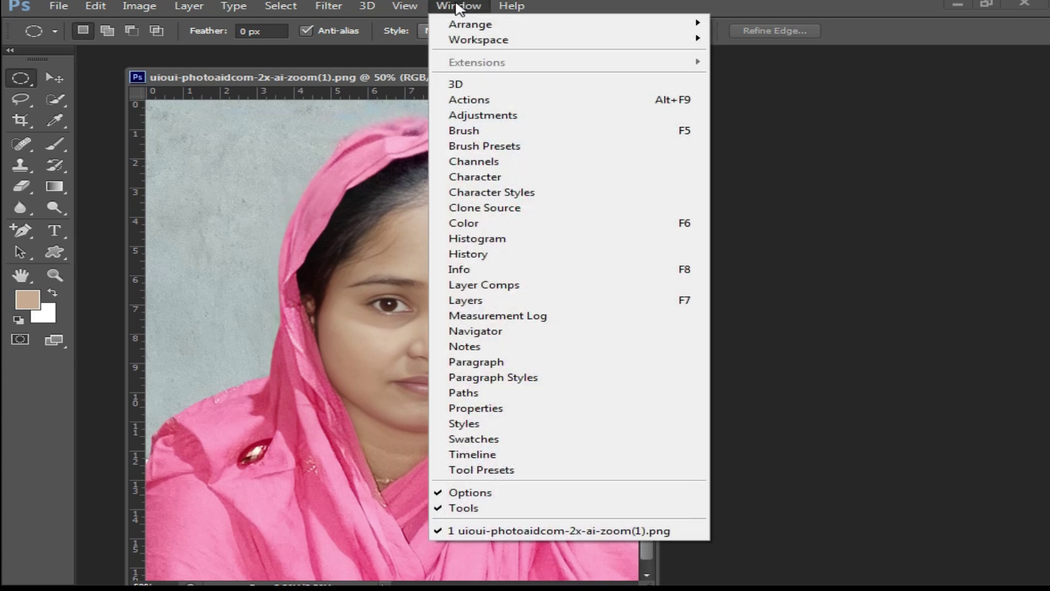
click(513, 101)
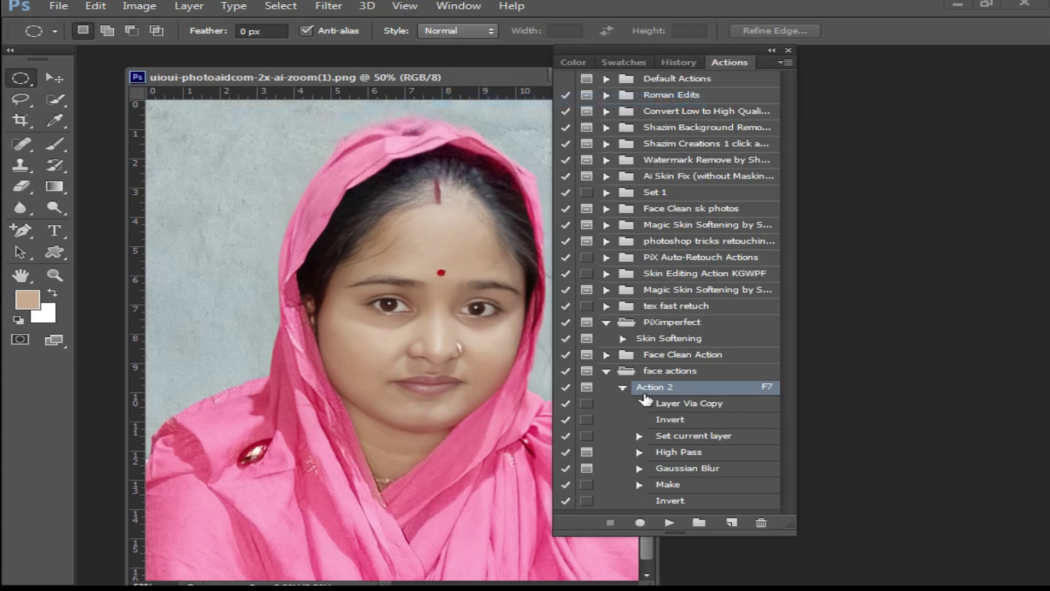
click(623, 387)
click(686, 372)
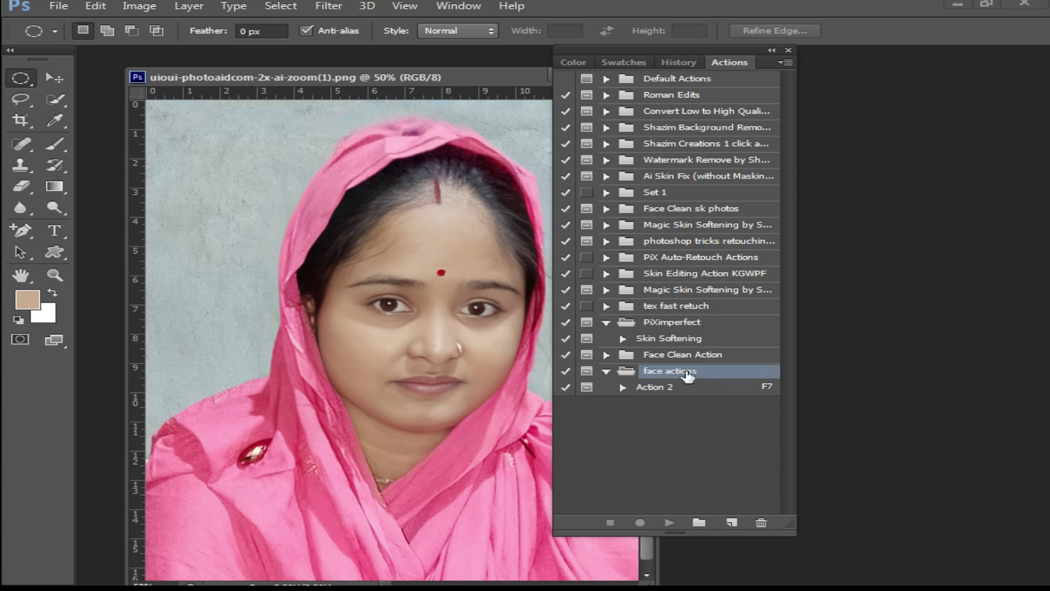
click(787, 61)
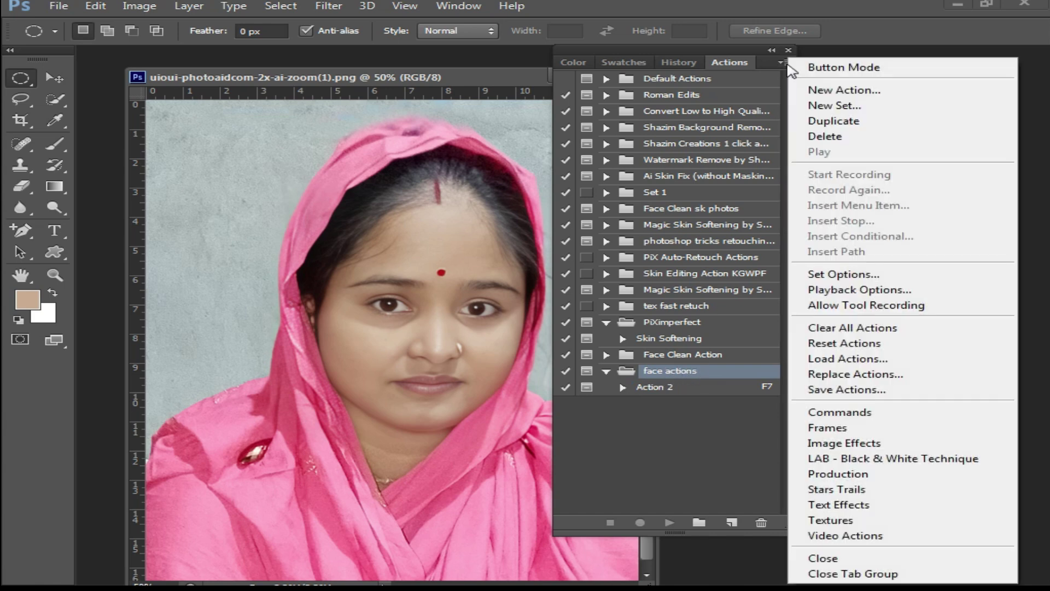
click(831, 389)
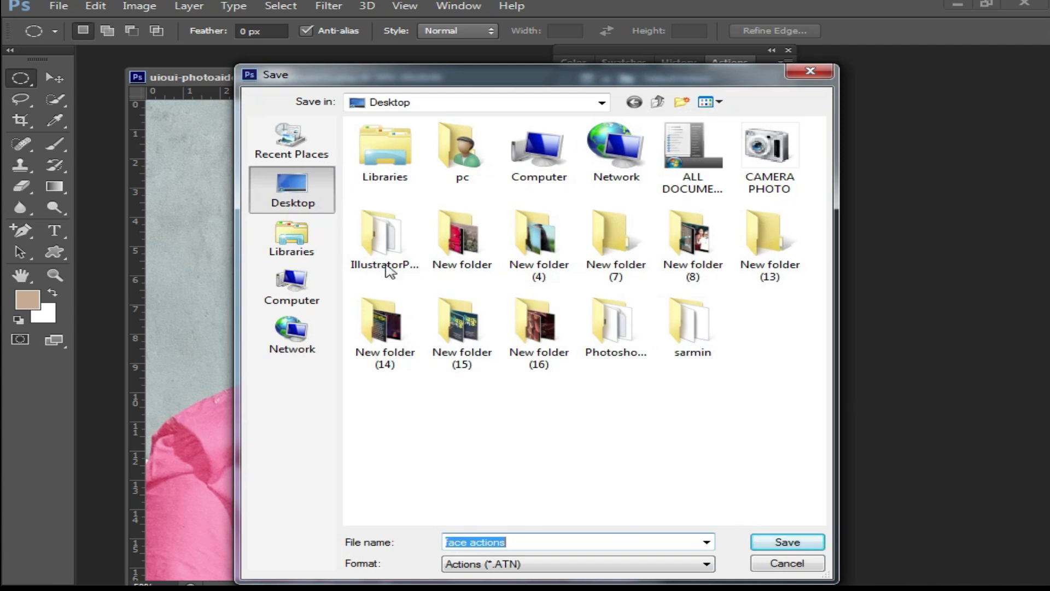
click(782, 541)
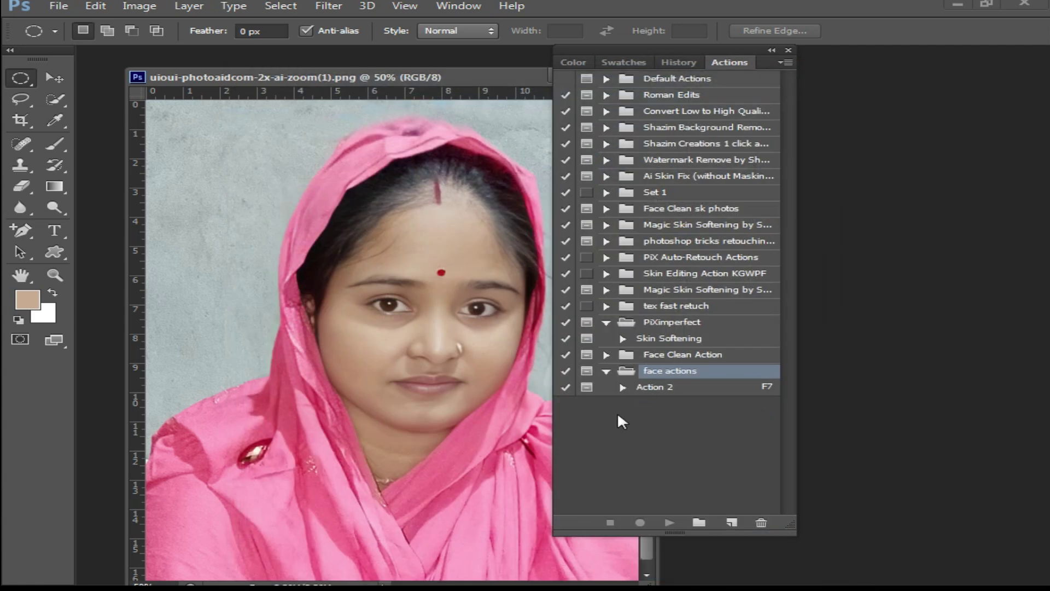
Delete the face actions set and load it again from the face actions file on the Desktop
click(761, 524)
click(439, 233)
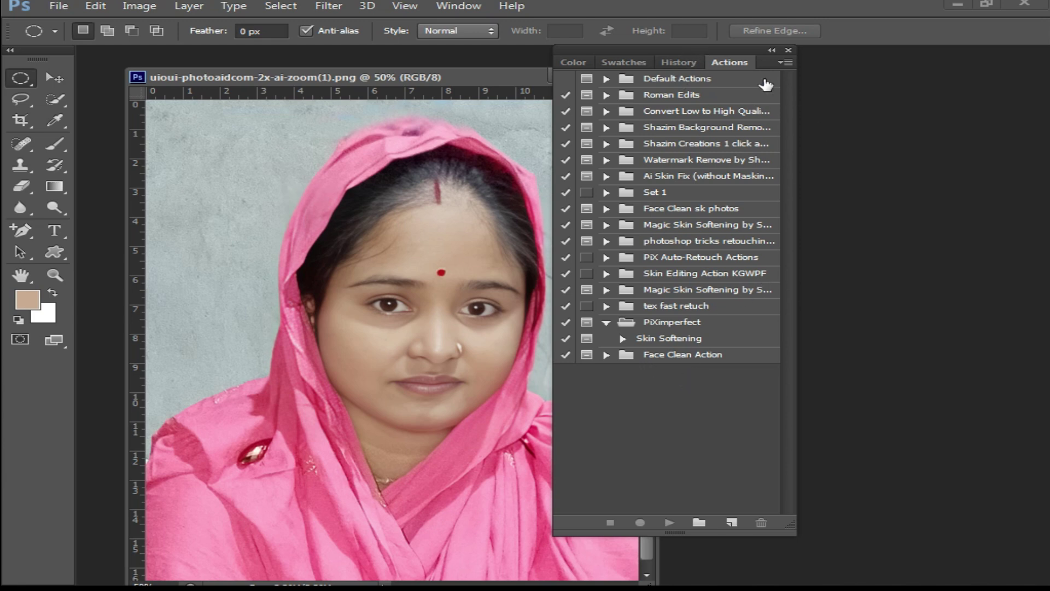
click(784, 62)
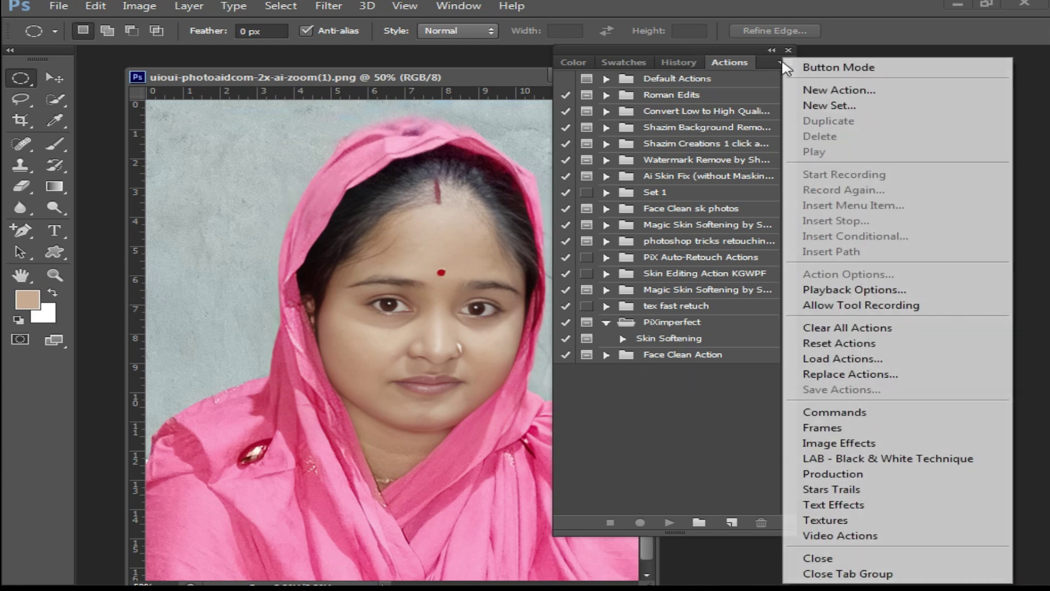
click(845, 364)
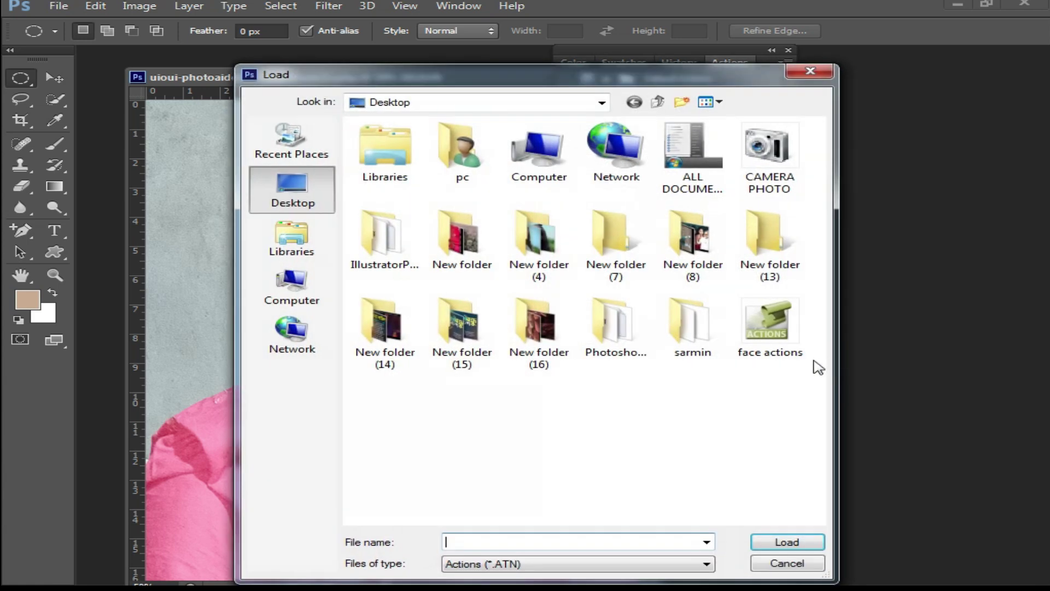
click(773, 346)
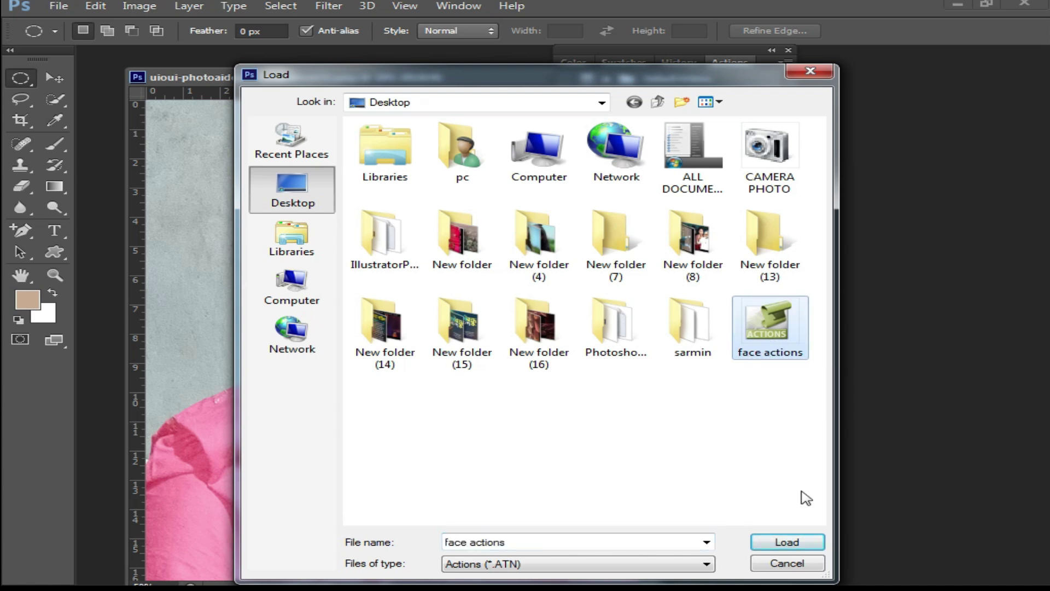
click(786, 541)
click(677, 433)
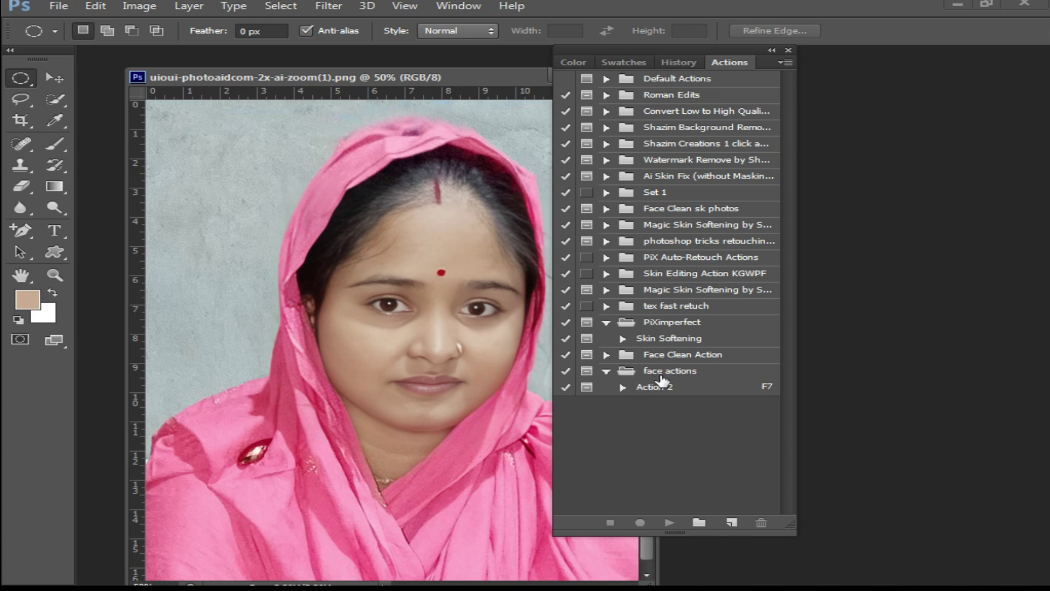
Play Action 2 from the face actions set on the portrait, accepting its High Pass settings and a Gaussian Blur radius of 1.1 pixels
click(651, 390)
click(670, 522)
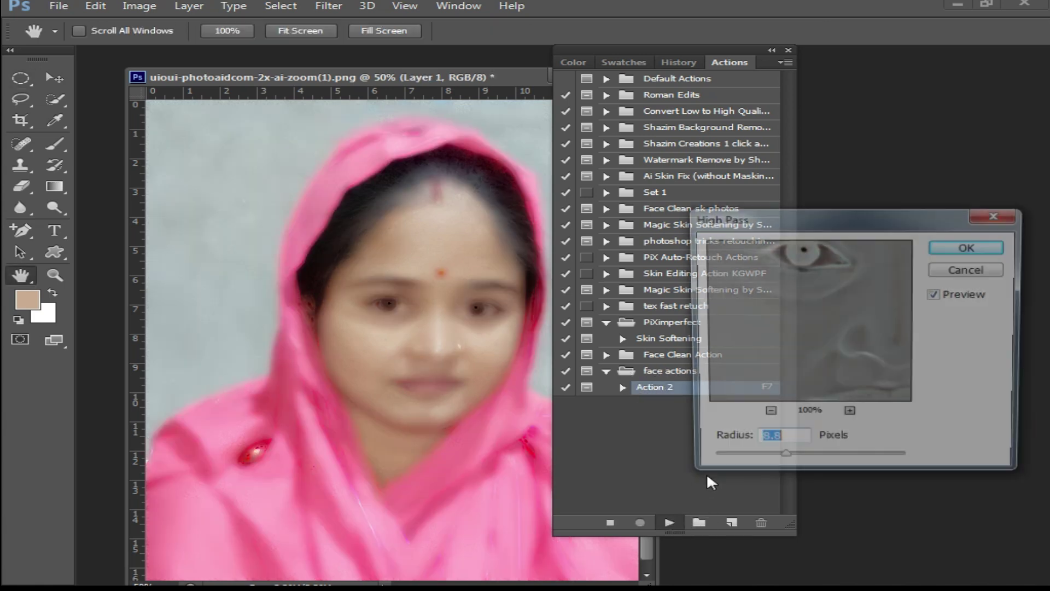
click(964, 250)
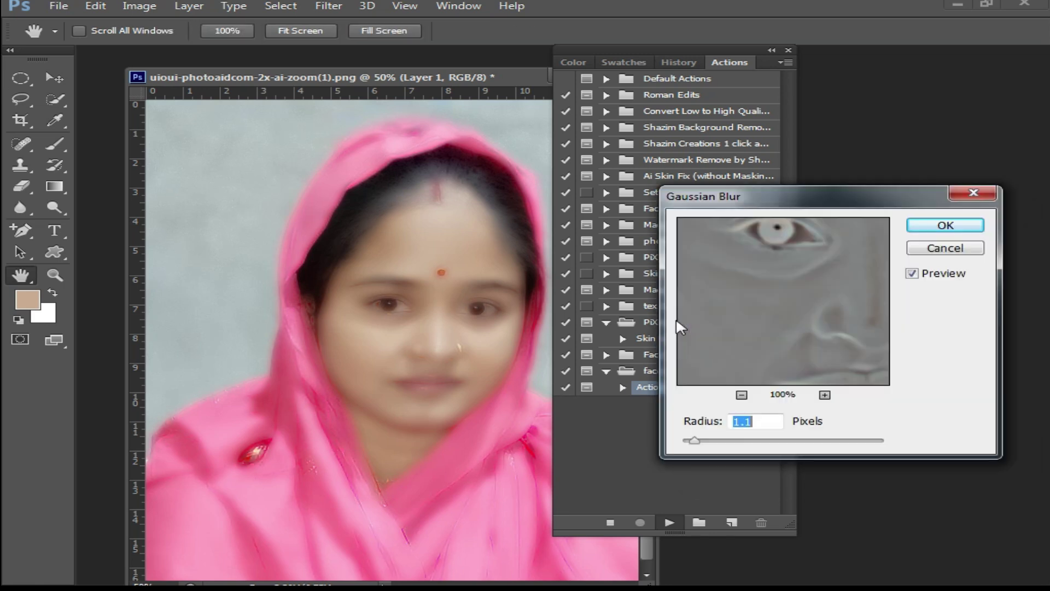
click(945, 225)
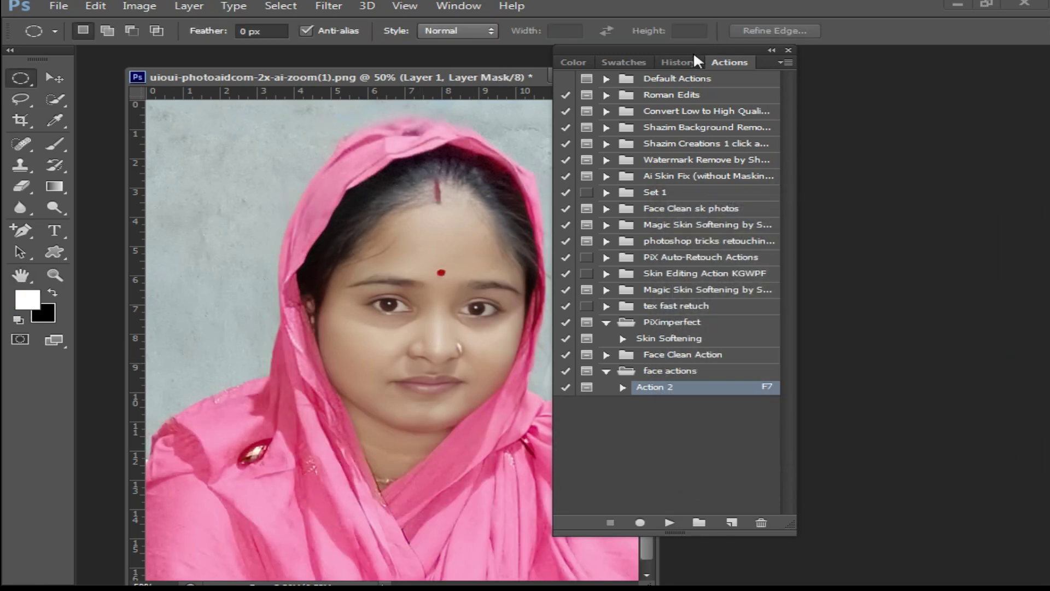
Close the Actions panel and dock the floating portrait document
drag(700, 49, 773, 84)
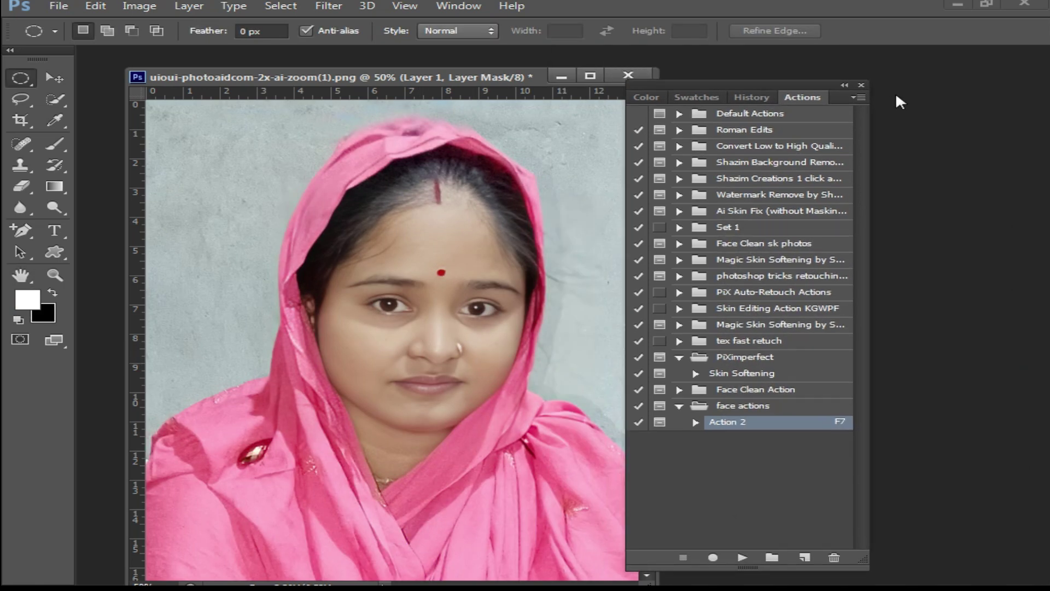
click(861, 86)
drag(499, 77, 510, 54)
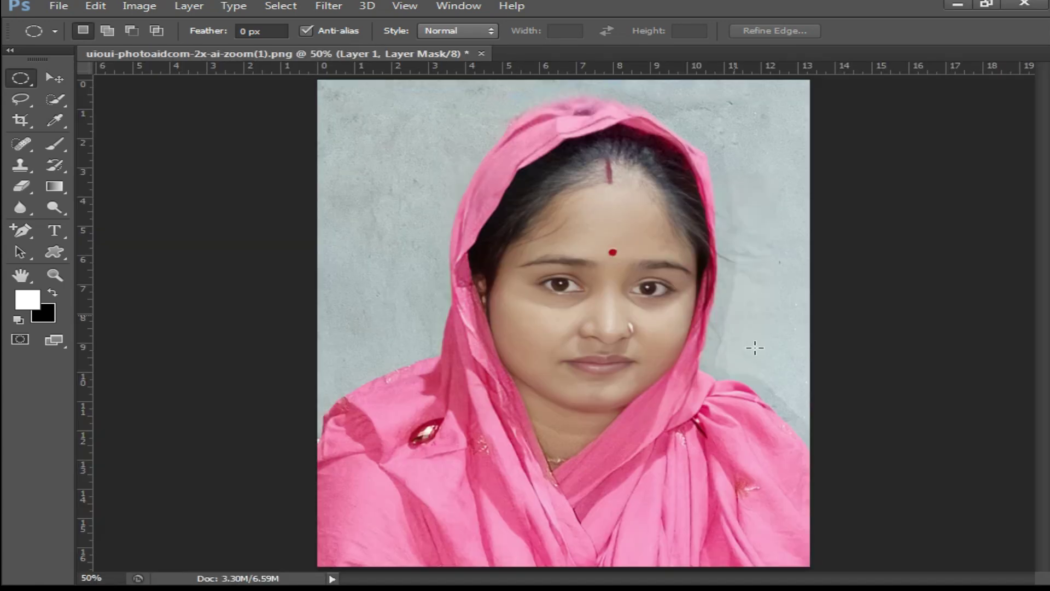
ctrl+click(747, 363)
ctrl+click(661, 337)
alt+click(571, 354)
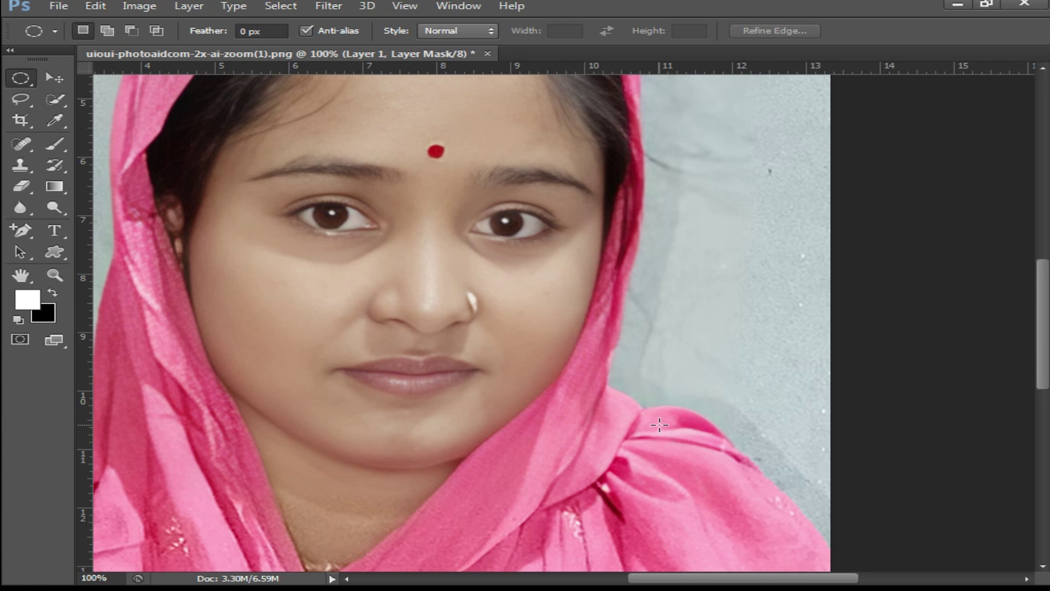
alt+click(621, 380)
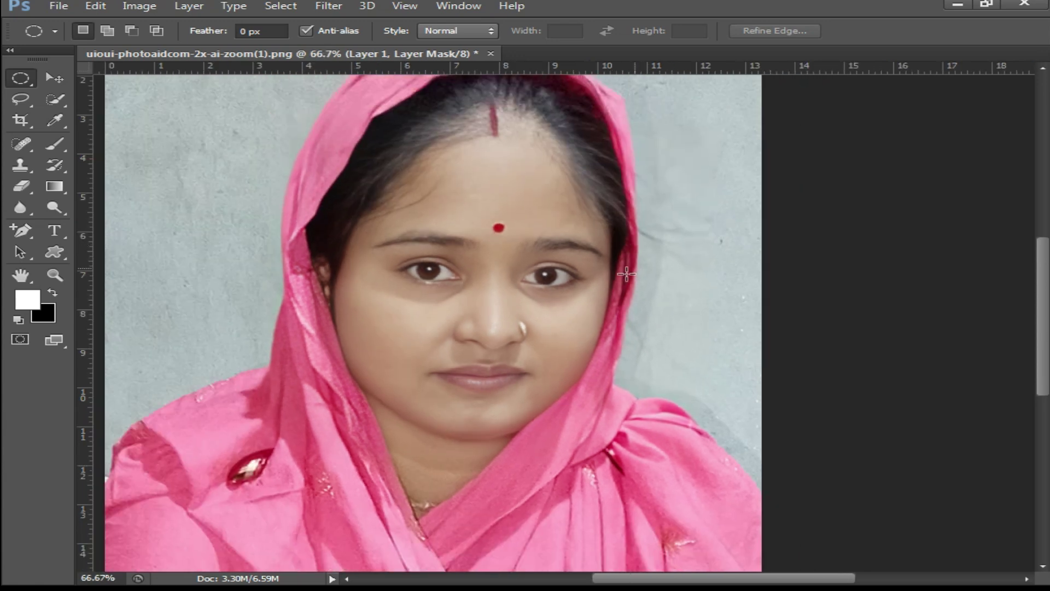
alt+click(571, 338)
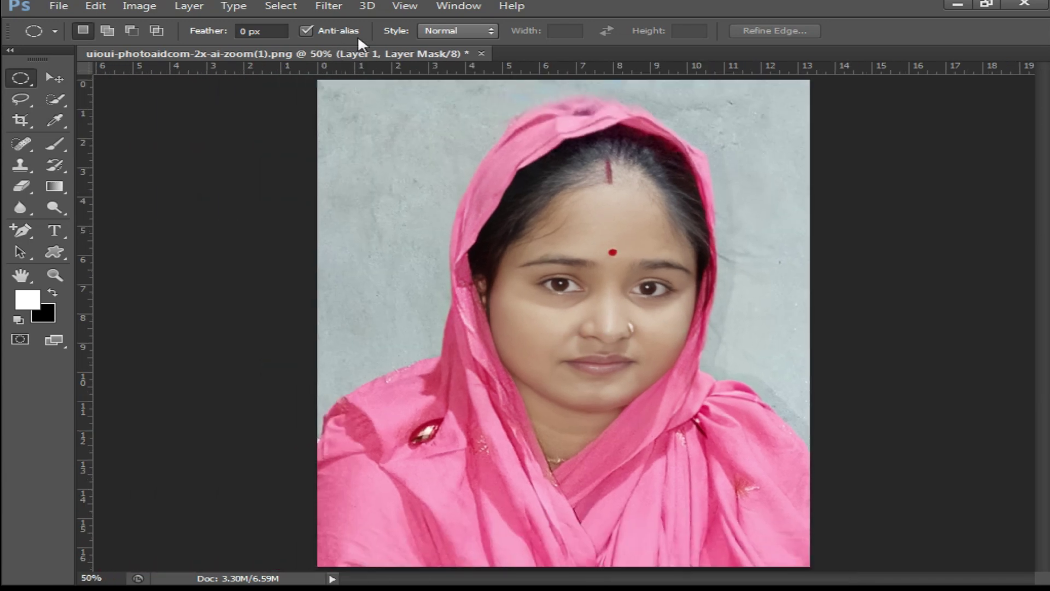
drag(388, 54, 528, 75)
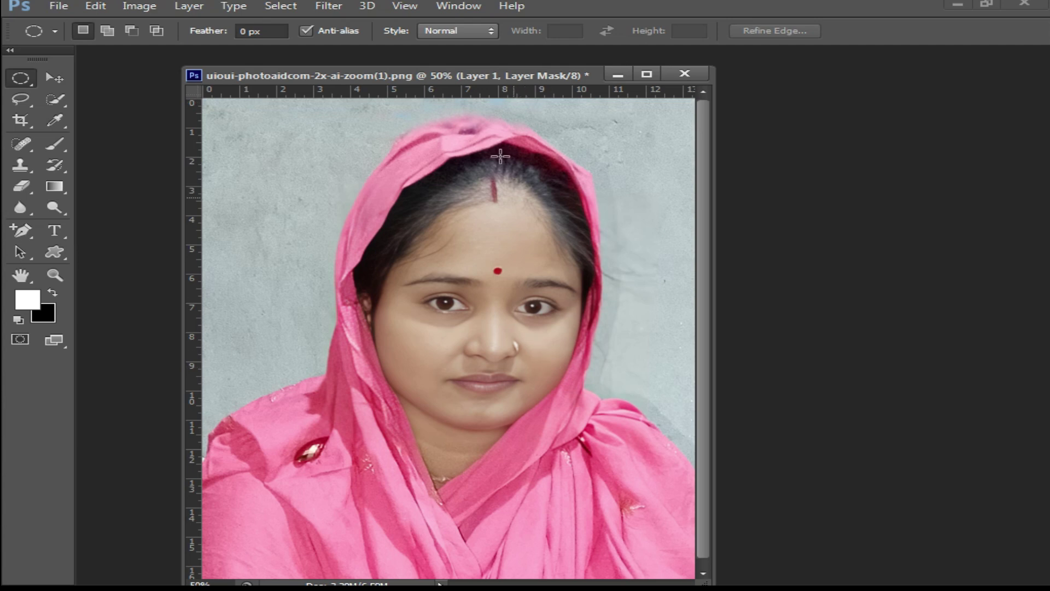
drag(464, 75, 475, 55)
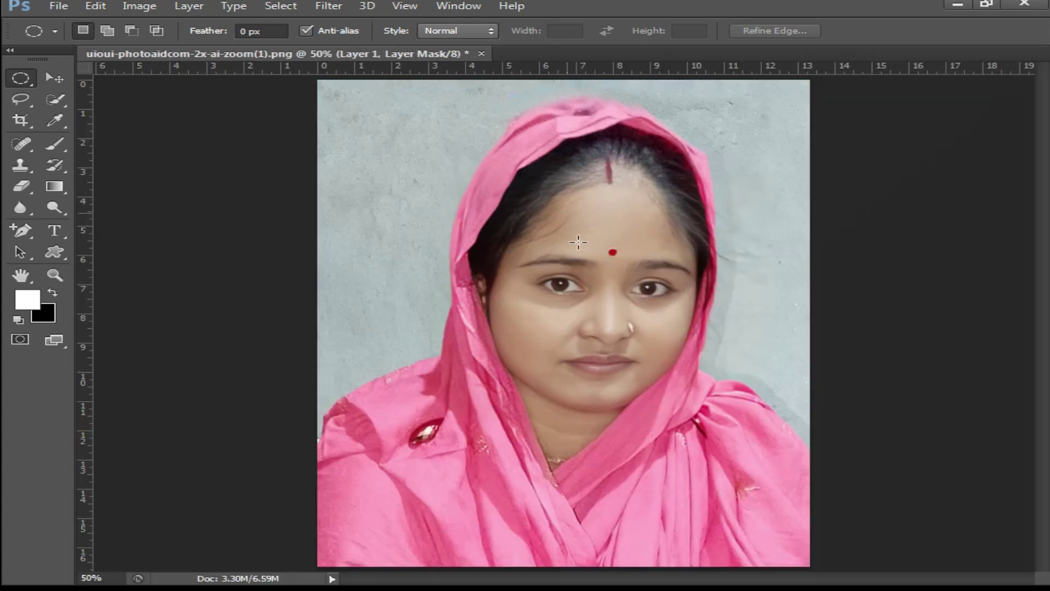